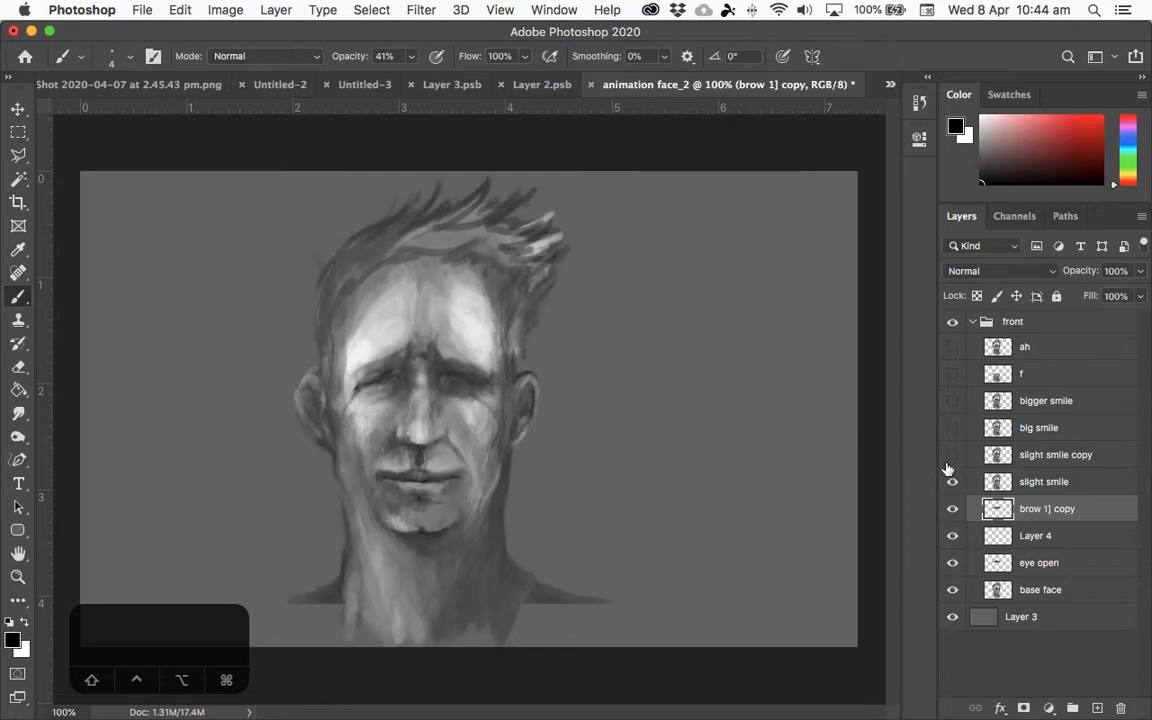
- Show the mouth expression layers one after another, from slight smile copy up to ah, to review the poses
{"action": "left_click", "coordinate": [951, 441]}
{"action": "left_click", "coordinate": [952, 427]}
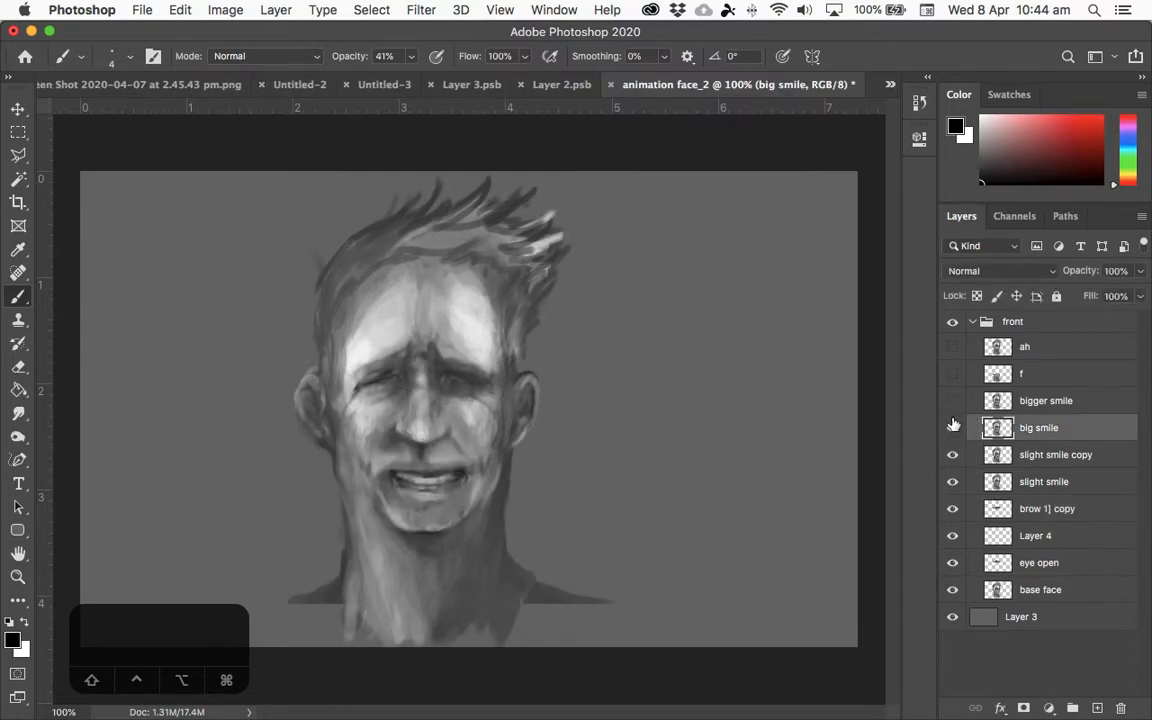
{"action": "left_click", "coordinate": [952, 374]}
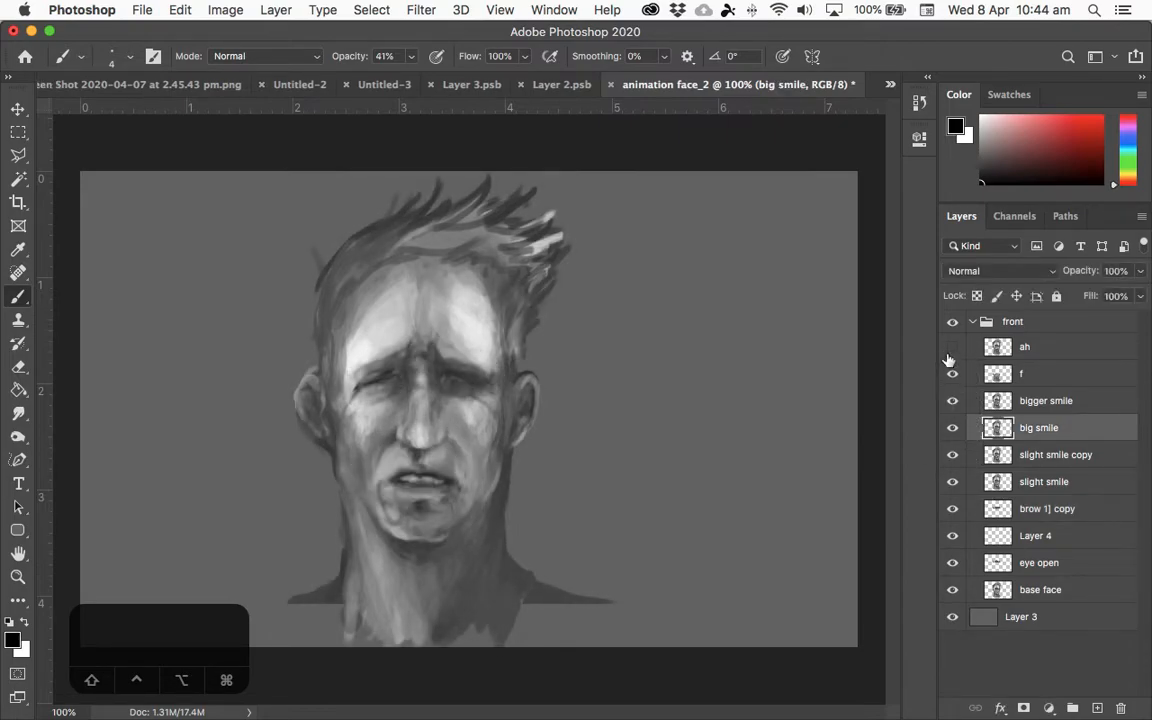
{"action": "left_click", "coordinate": [948, 348]}
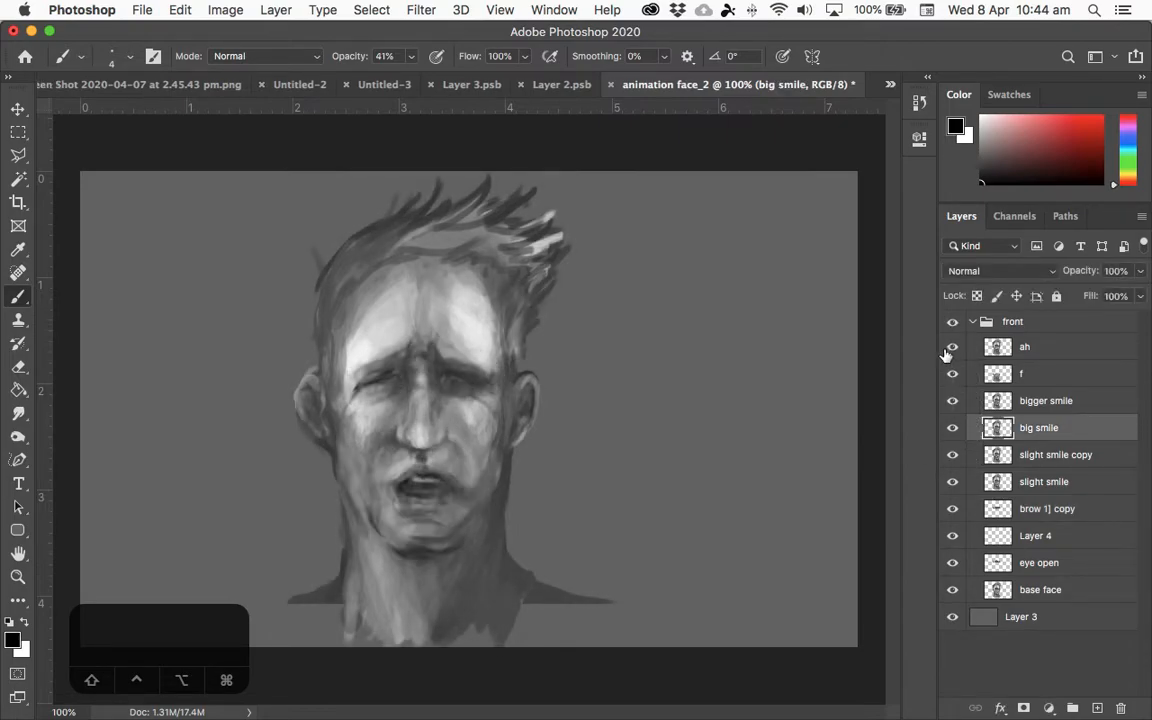
- Hide all the expression, brow and eye layers in the front group, leaving only the base face layer shown
{"action": "left_click", "coordinate": [956, 537]}
{"action": "left_click", "coordinate": [953, 480]}
{"action": "left_click", "coordinate": [952, 455]}
{"action": "left_click", "coordinate": [951, 429]}
{"action": "left_click", "coordinate": [952, 402]}
{"action": "left_click", "coordinate": [952, 375]}
{"action": "left_click", "coordinate": [952, 348]}
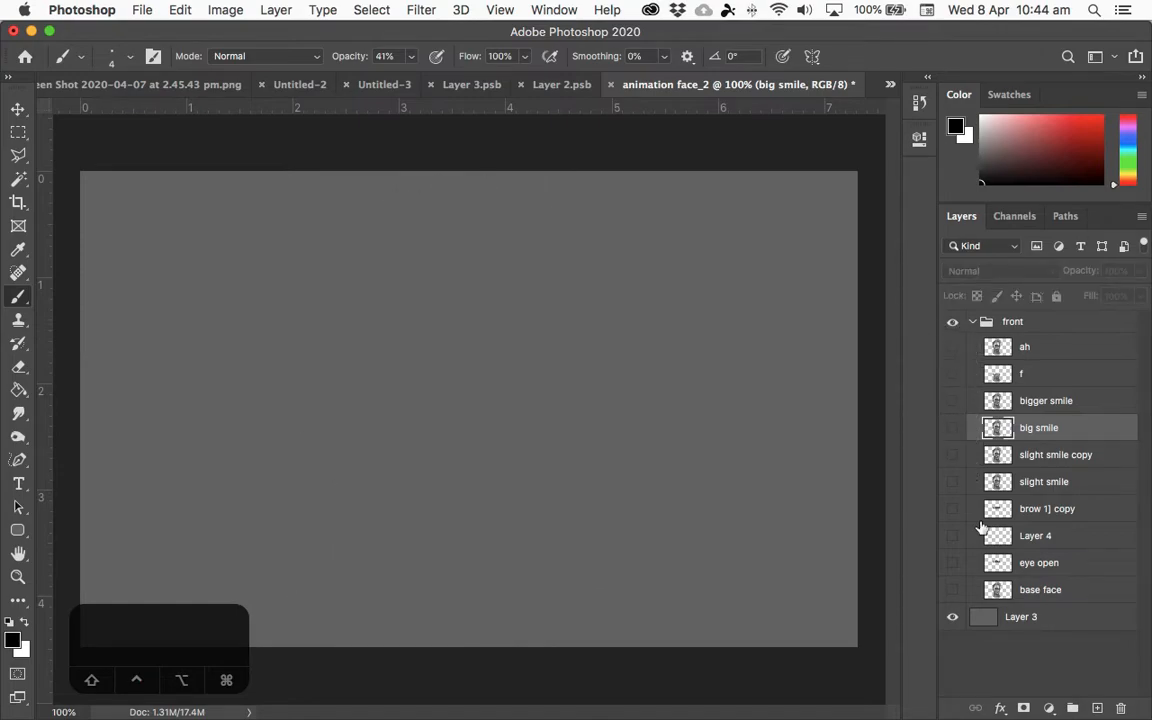
{"action": "left_click", "coordinate": [952, 590]}
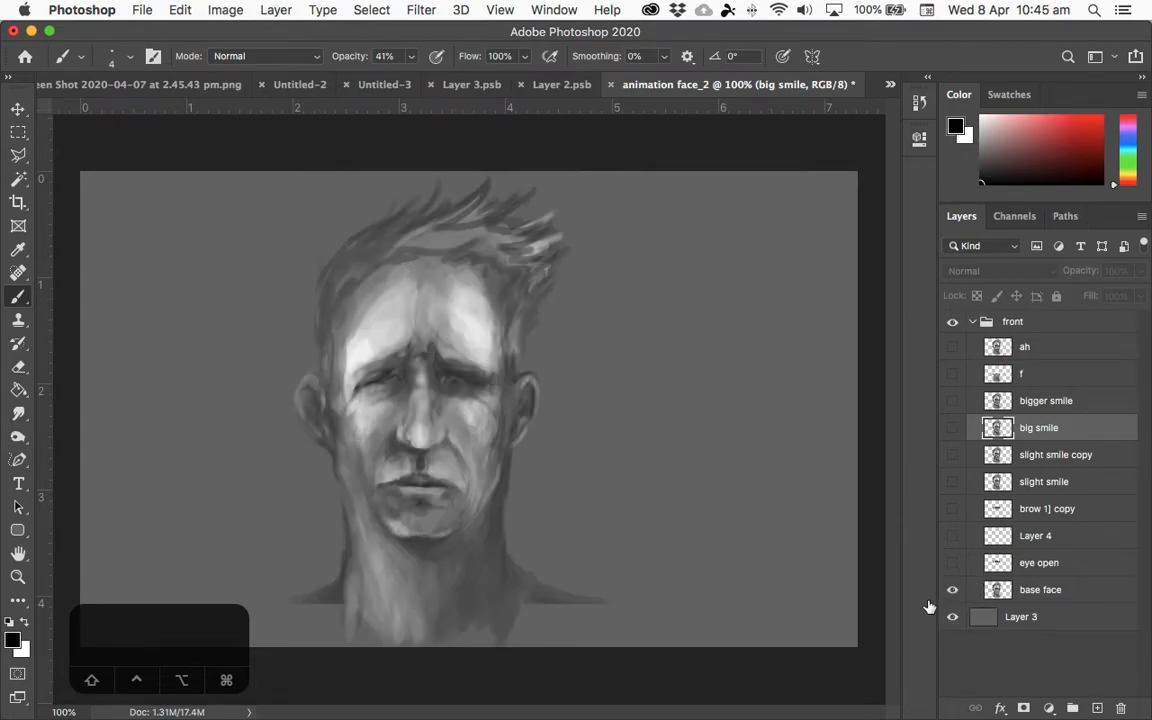
- Toggle the eye open and base face layers to examine the eye patch on its own and over the face
{"action": "left_click", "coordinate": [952, 563]}
{"action": "left_click", "coordinate": [952, 563]}
{"action": "left_click", "coordinate": [952, 590]}
{"action": "left_click", "coordinate": [952, 563]}
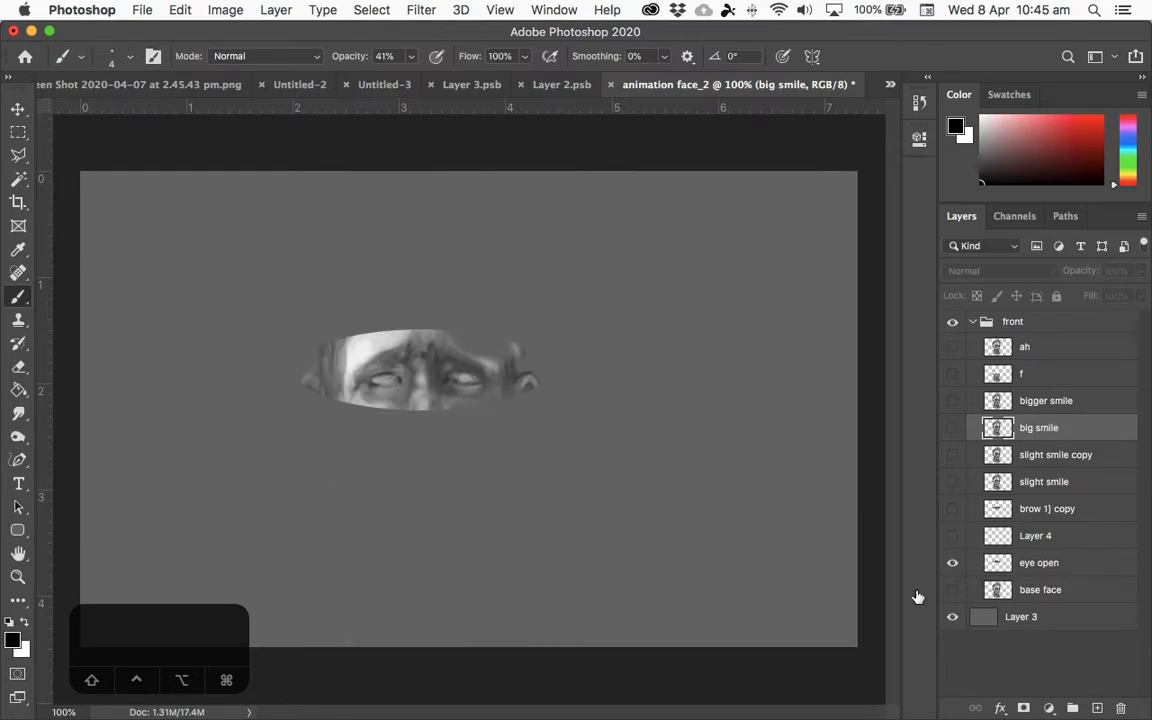
{"action": "left_click", "coordinate": [952, 563]}
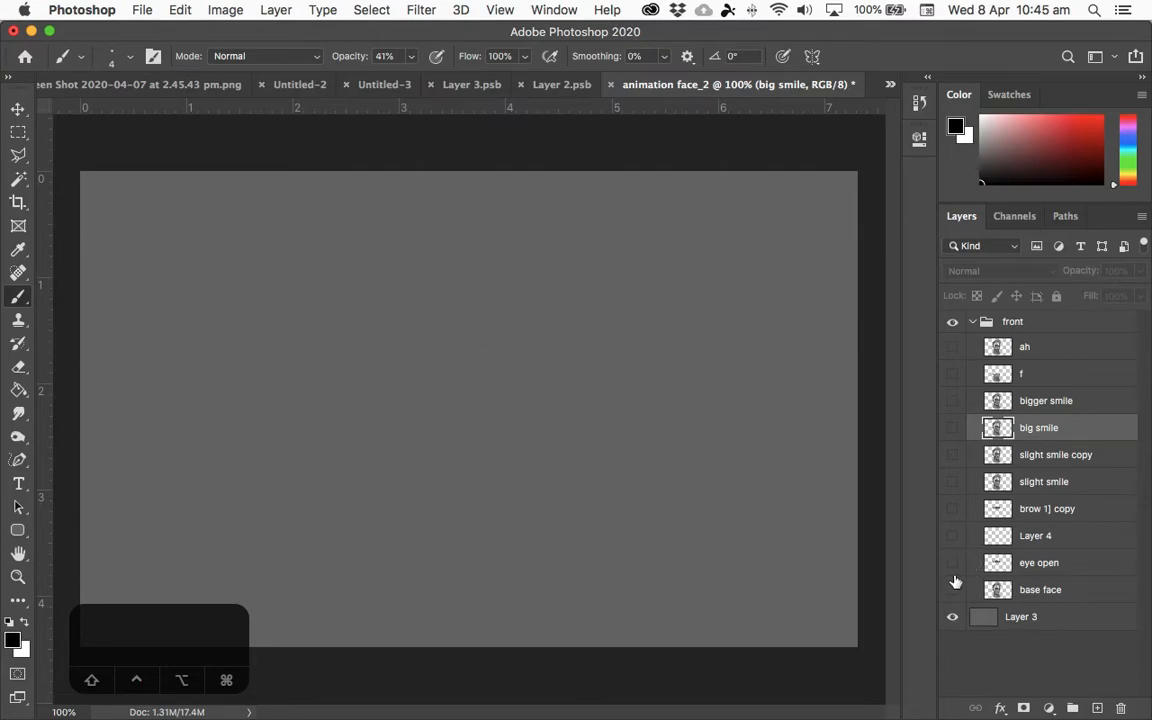
{"action": "left_click", "coordinate": [952, 590]}
{"action": "left_click", "coordinate": [952, 563]}
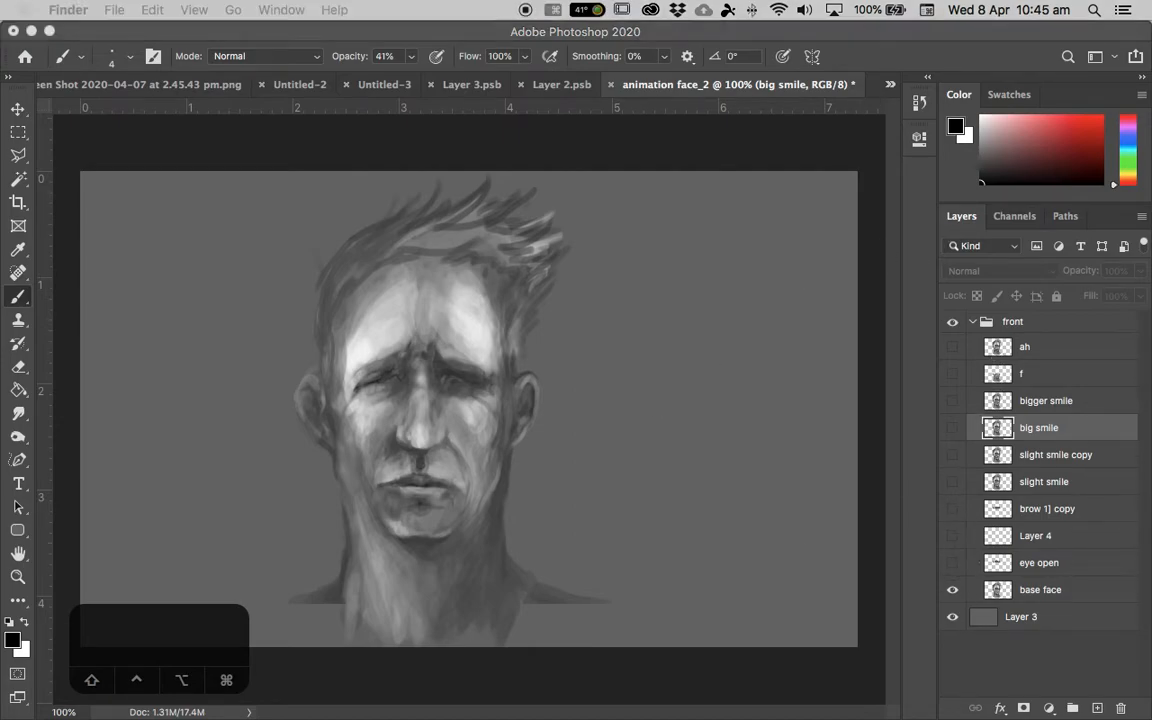
- Place the face expressions reference sheet in the document to view it, and cancel the placement
{"action": "left_click_drag", "start_coordinate": [145, 590], "coordinate": [384, 300]}
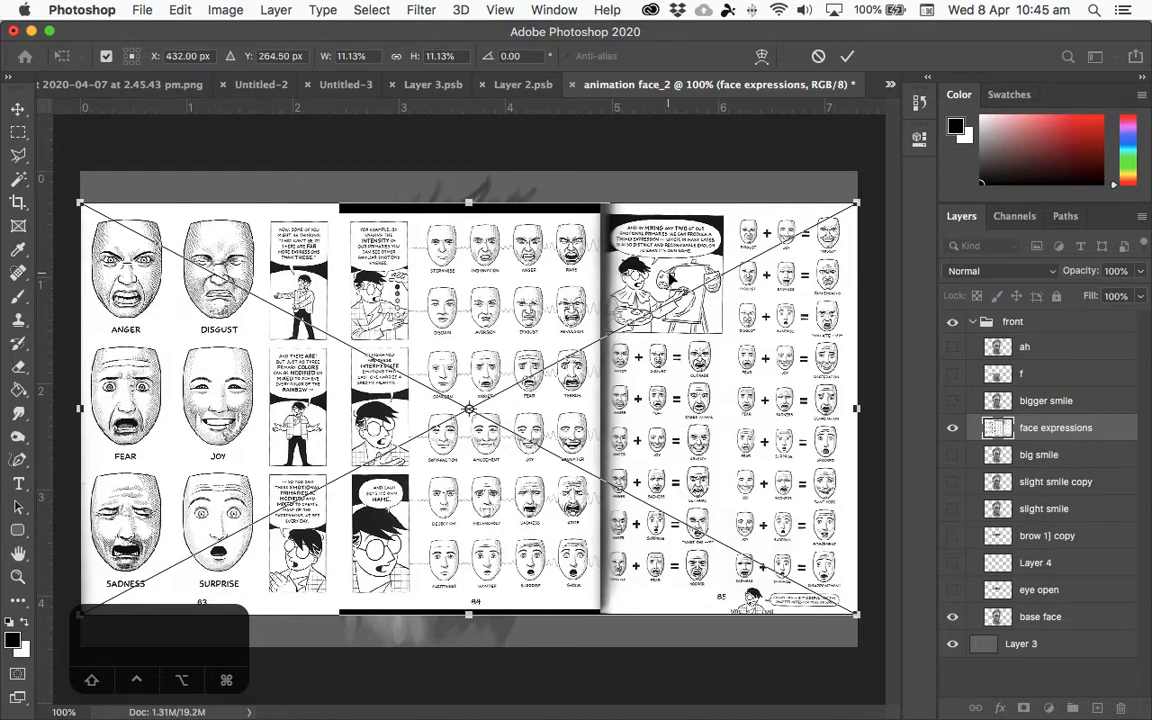
{"action": "left_click", "coordinate": [818, 57]}
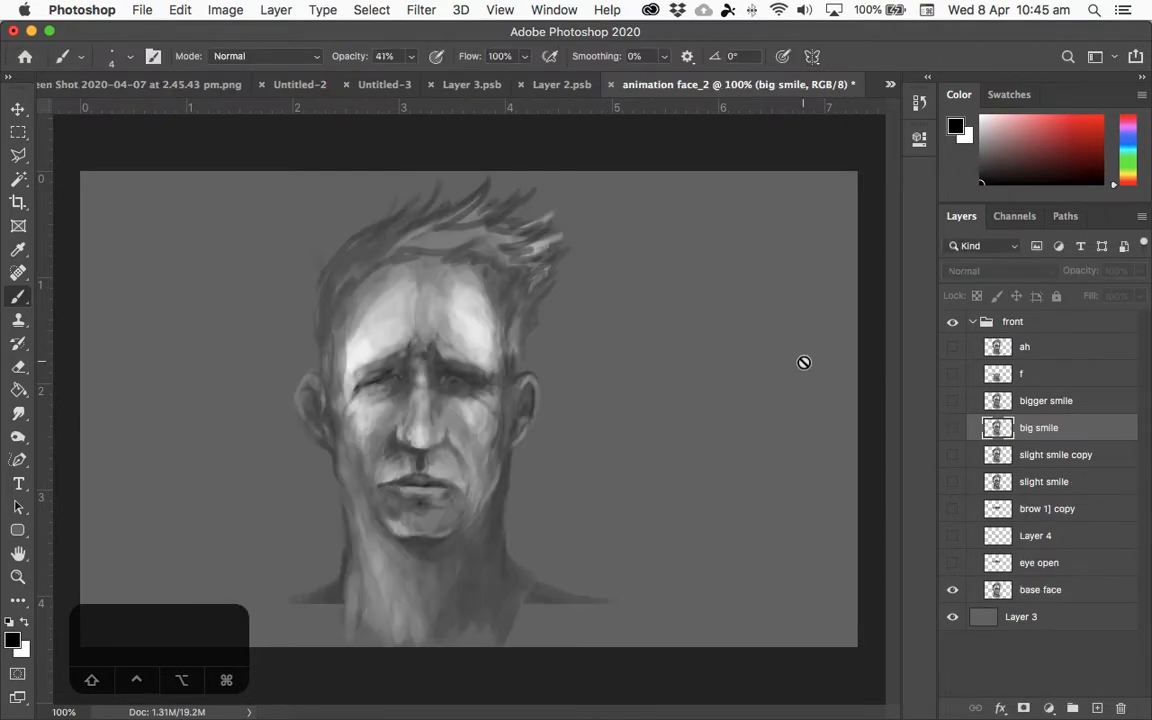
- Duplicate the base face layer to the top of the layer stack, outside the front group
{"action": "left_click", "coordinate": [952, 590]}
{"action": "left_click", "coordinate": [952, 590]}
{"action": "left_click", "coordinate": [1043, 592]}
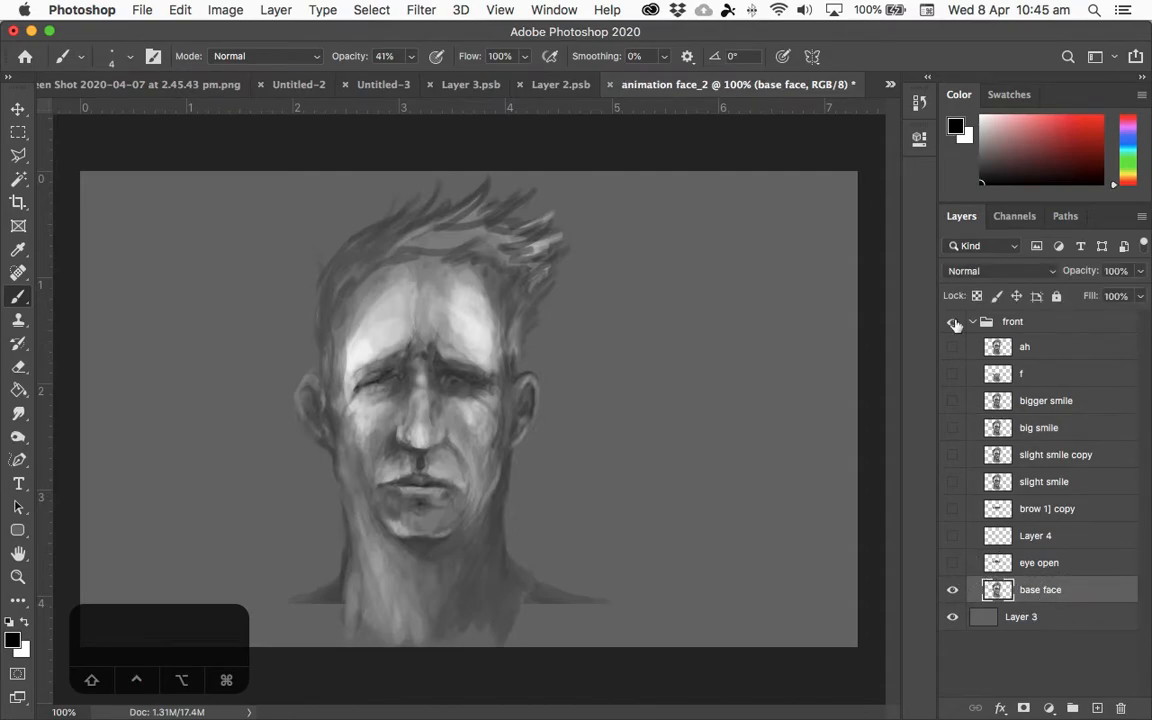
{"action": "left_click", "coordinate": [975, 322]}
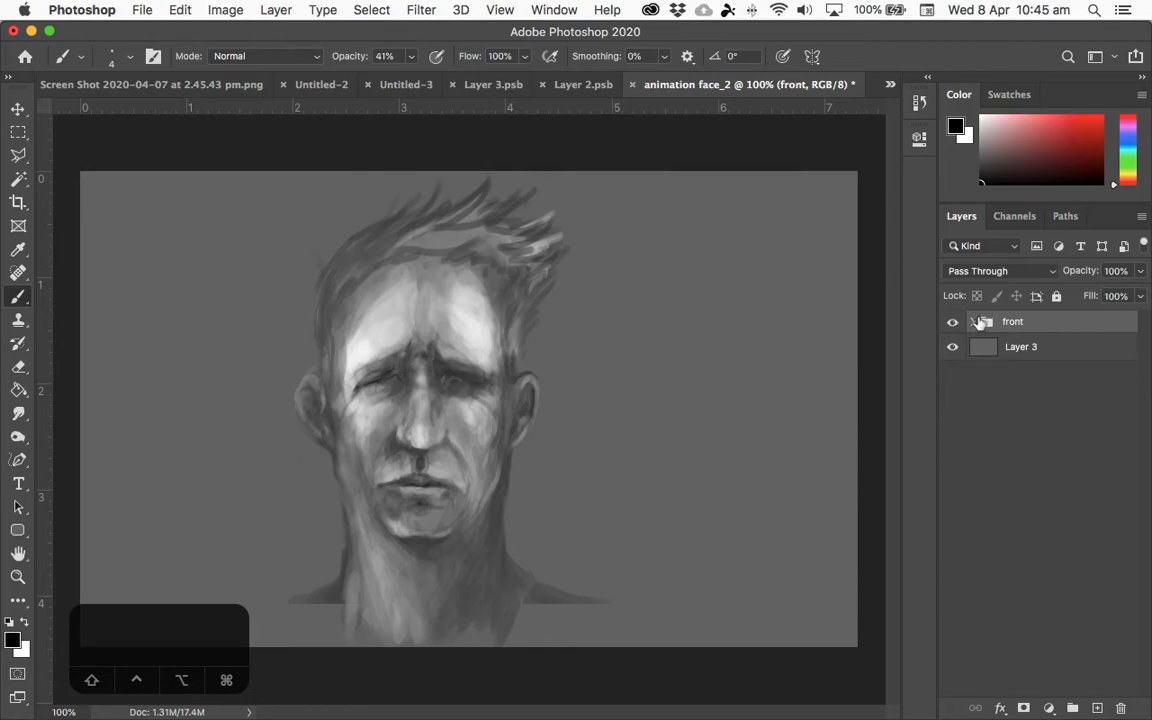
{"action": "left_click", "coordinate": [976, 322]}
{"action": "left_click", "coordinate": [1050, 590]}
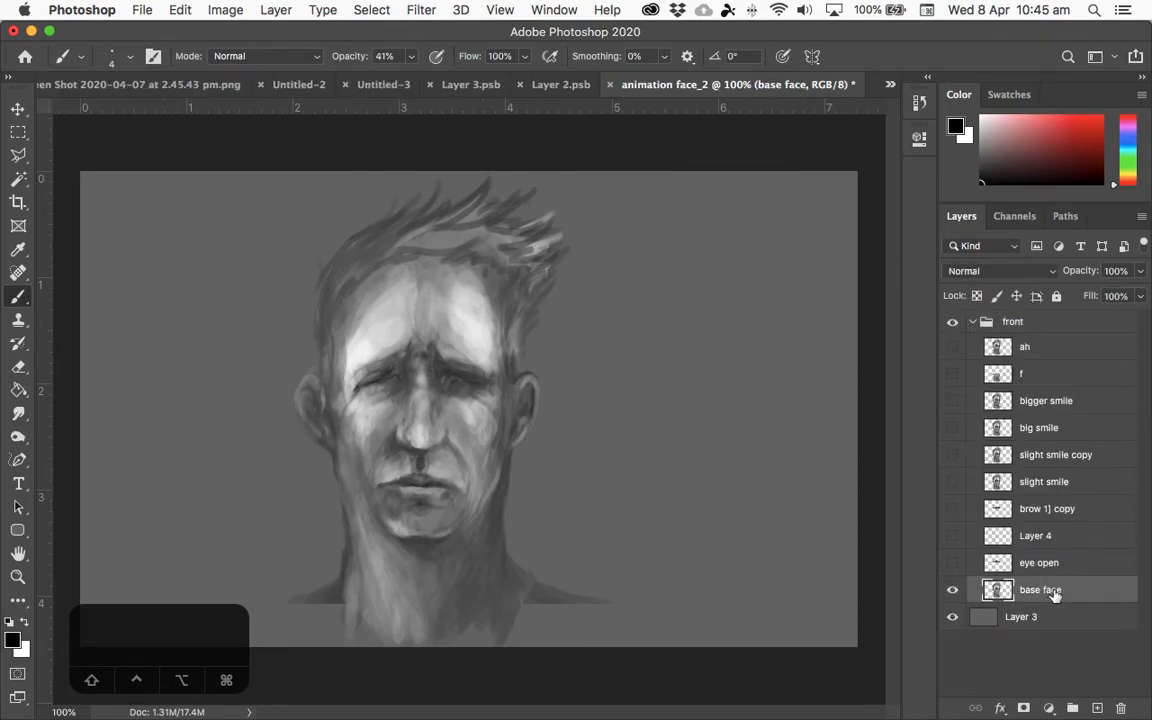
{"action": "left_click_drag", "start_coordinate": [1053, 593], "coordinate": [1020, 318]}
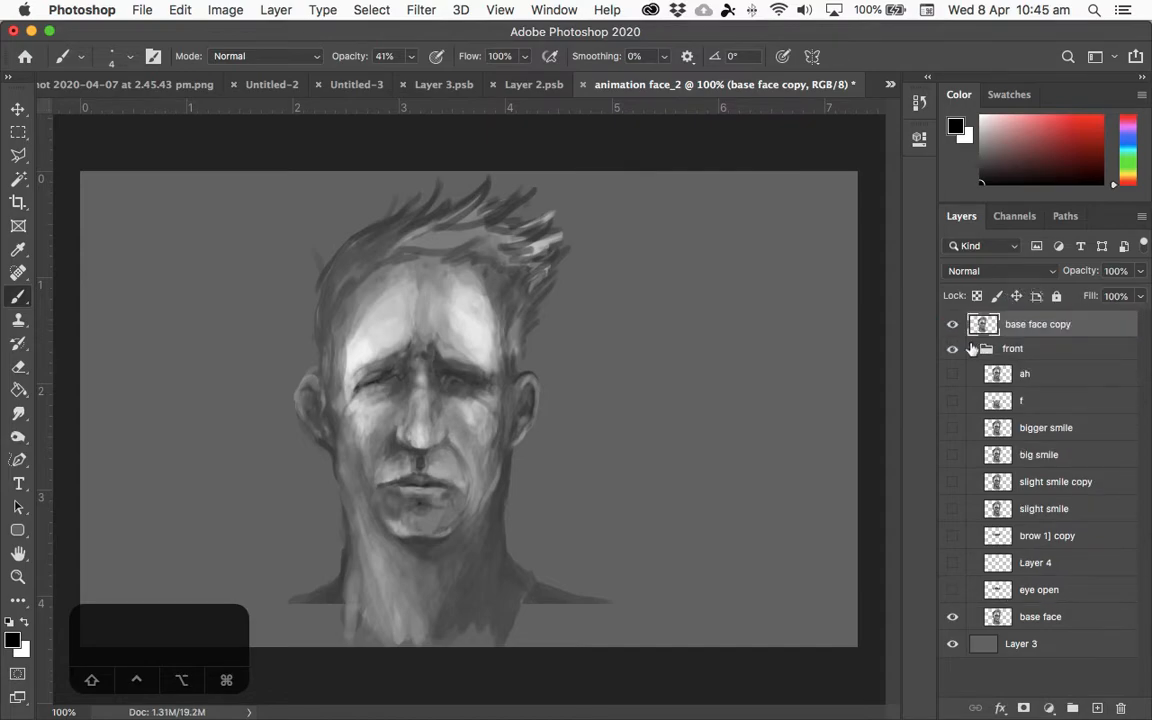
- Collapse the front group and make the base face copy layer active
{"action": "left_click", "coordinate": [975, 349]}
{"action": "left_click", "coordinate": [1020, 349]}
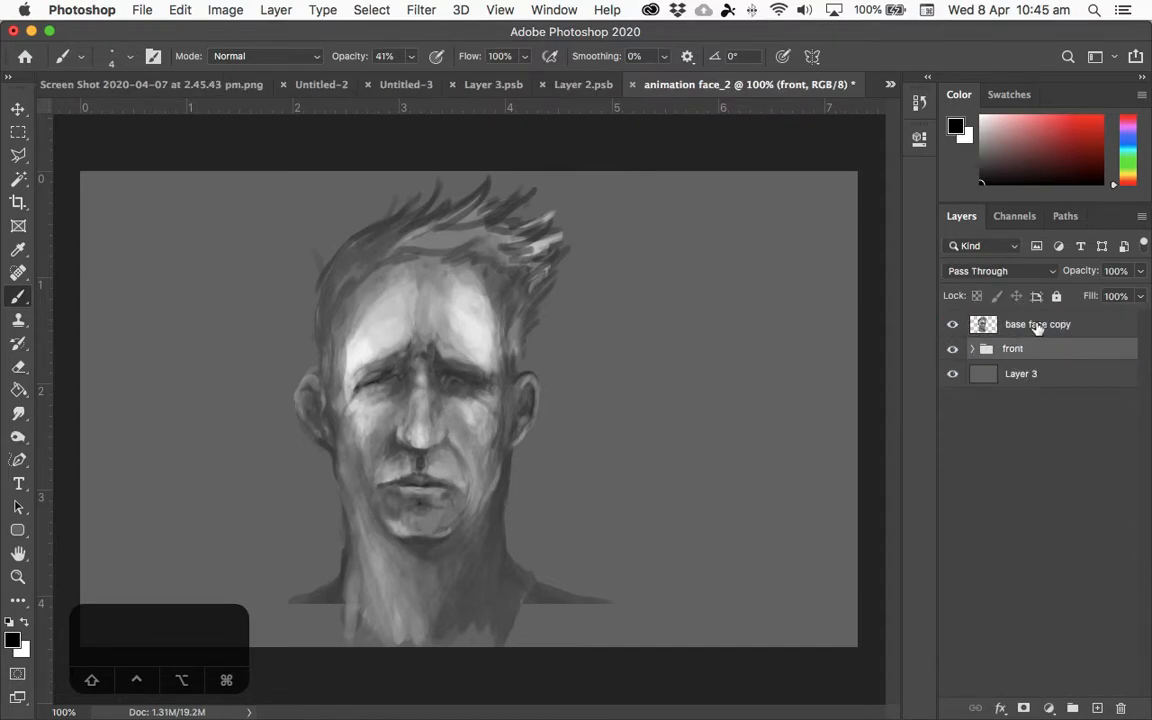
{"action": "left_click", "coordinate": [1038, 326]}
{"action": "left_click", "coordinate": [952, 374]}
{"action": "left_click", "coordinate": [952, 374]}
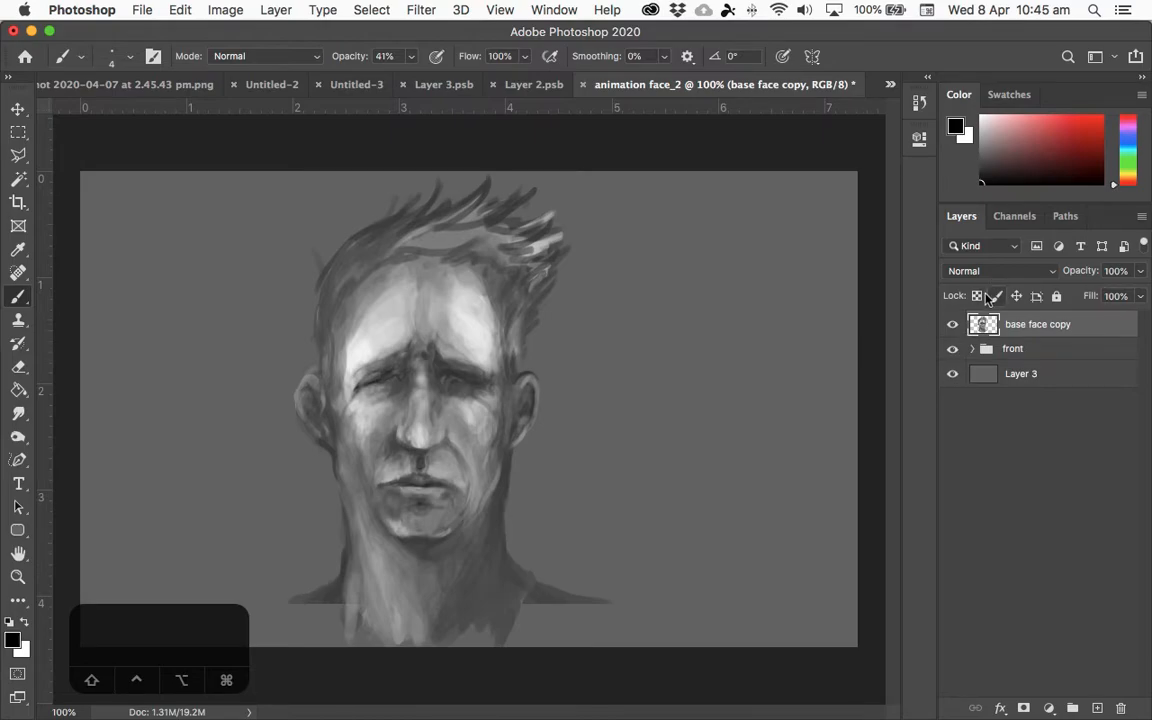
- Select the nose tip, mouth, chin and upper neck with the freehand Lasso and copy the area to a new layer
{"action": "key", "text": "super+plus"}
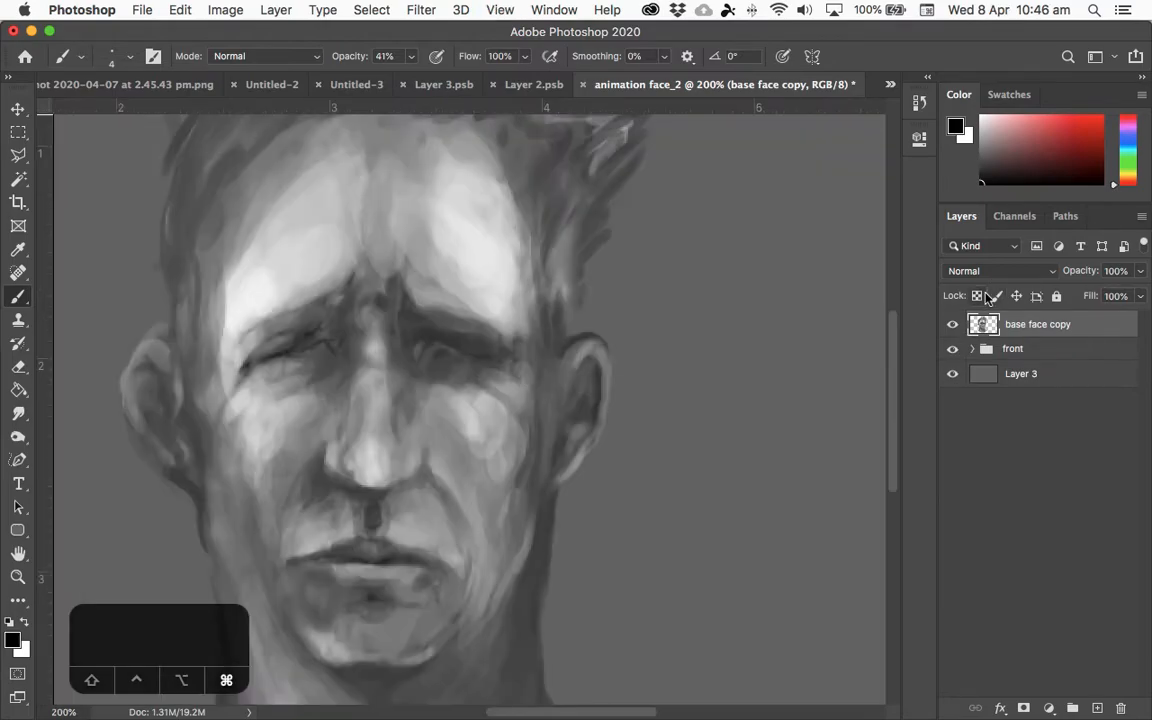
{"action": "left_click_drag", "start_coordinate": [416, 497], "coordinate": [509, 404]}
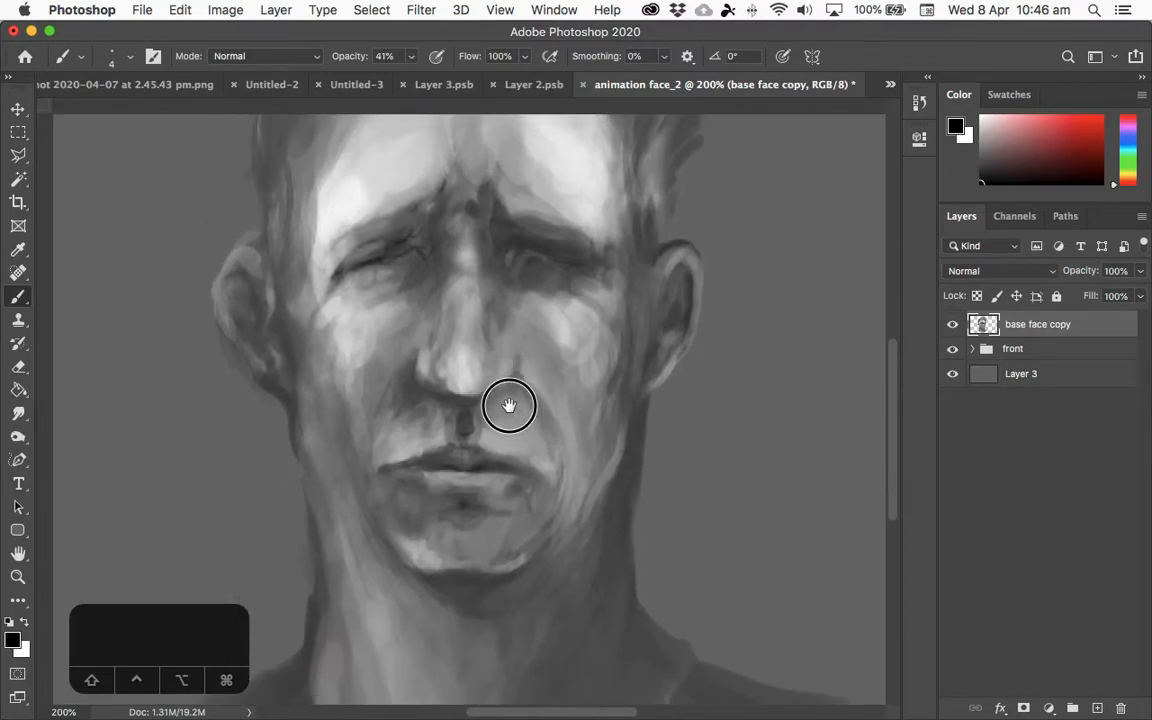
{"action": "key", "text": "l"}
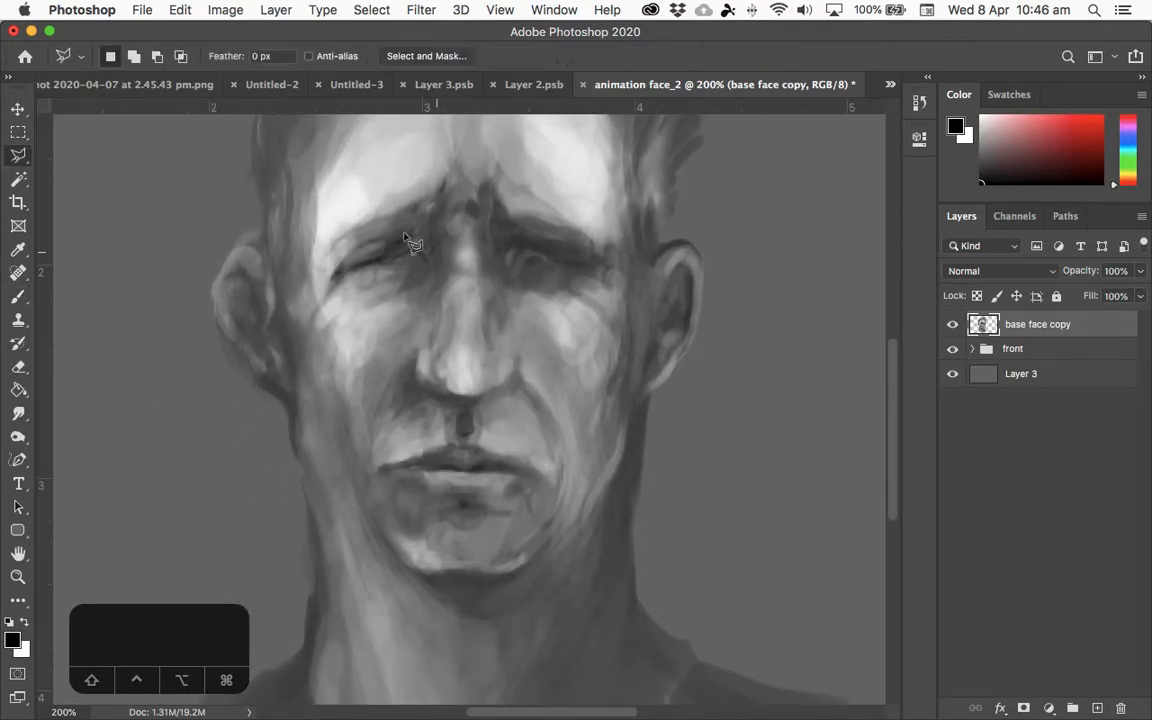
{"action": "left_click", "coordinate": [12, 155]}
{"action": "left_click", "coordinate": [103, 159]}
{"action": "mouse_move", "coordinate": [418, 336]}
{"action": "left_mouse_down"}
{"action": "mouse_move", "coordinate": [357, 378]}
{"action": "mouse_move", "coordinate": [334, 451]}
{"action": "mouse_move", "coordinate": [343, 521]}
{"action": "mouse_move", "coordinate": [368, 574]}
{"action": "mouse_move", "coordinate": [427, 613]}
{"action": "mouse_move", "coordinate": [518, 624]}
{"action": "mouse_move", "coordinate": [587, 565]}
{"action": "mouse_move", "coordinate": [628, 479]}
{"action": "mouse_move", "coordinate": [614, 403]}
{"action": "mouse_move", "coordinate": [545, 346]}
{"action": "mouse_move", "coordinate": [424, 329]}
{"action": "mouse_move", "coordinate": [355, 354]}
{"action": "mouse_move", "coordinate": [327, 399]}
{"action": "mouse_move", "coordinate": [308, 453]}
{"action": "mouse_move", "coordinate": [329, 546]}
{"action": "mouse_move", "coordinate": [386, 635]}
{"action": "mouse_move", "coordinate": [489, 653]}
{"action": "mouse_move", "coordinate": [560, 600]}
{"action": "left_mouse_up"}
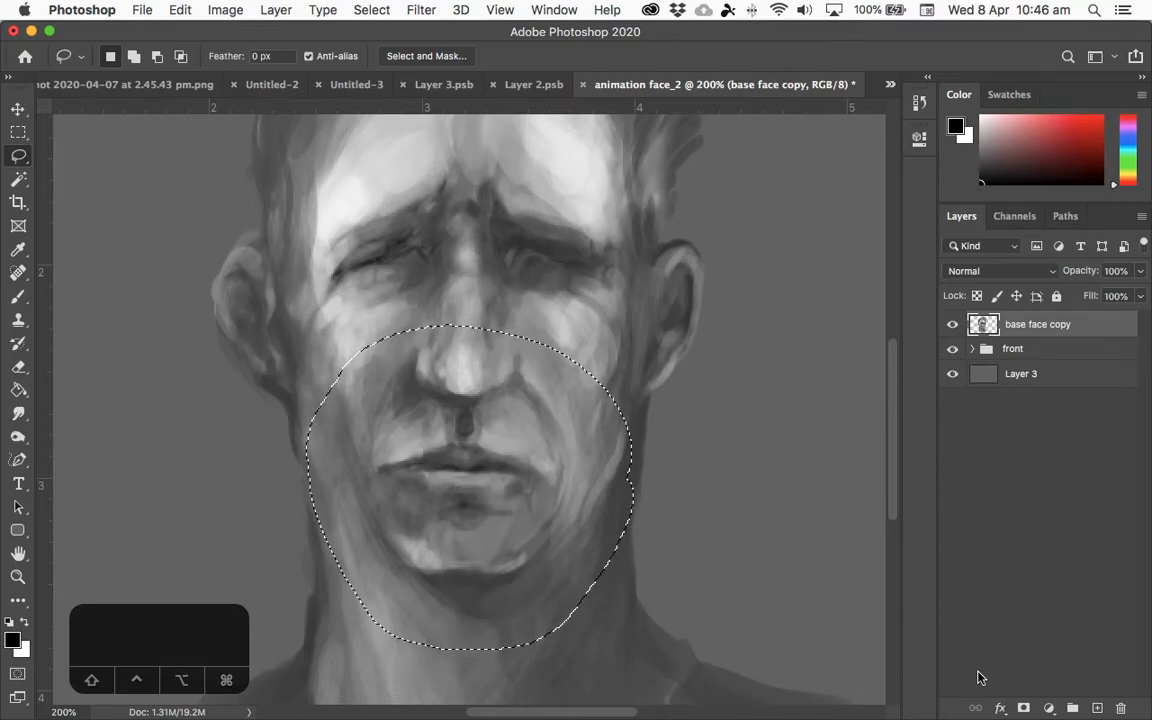
{"action": "key", "text": "super+j"}
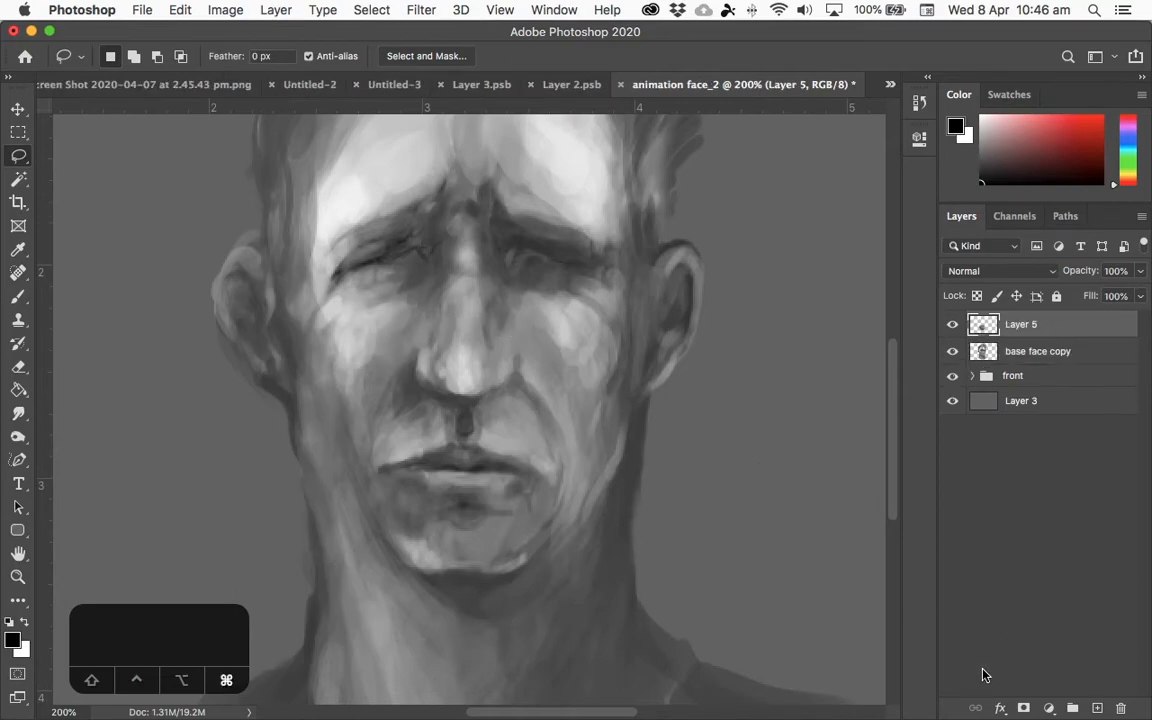
- Duplicate the mouth cutout layer and hide the original cutout, the base face copy and the front group
{"action": "key", "text": "super+j"}
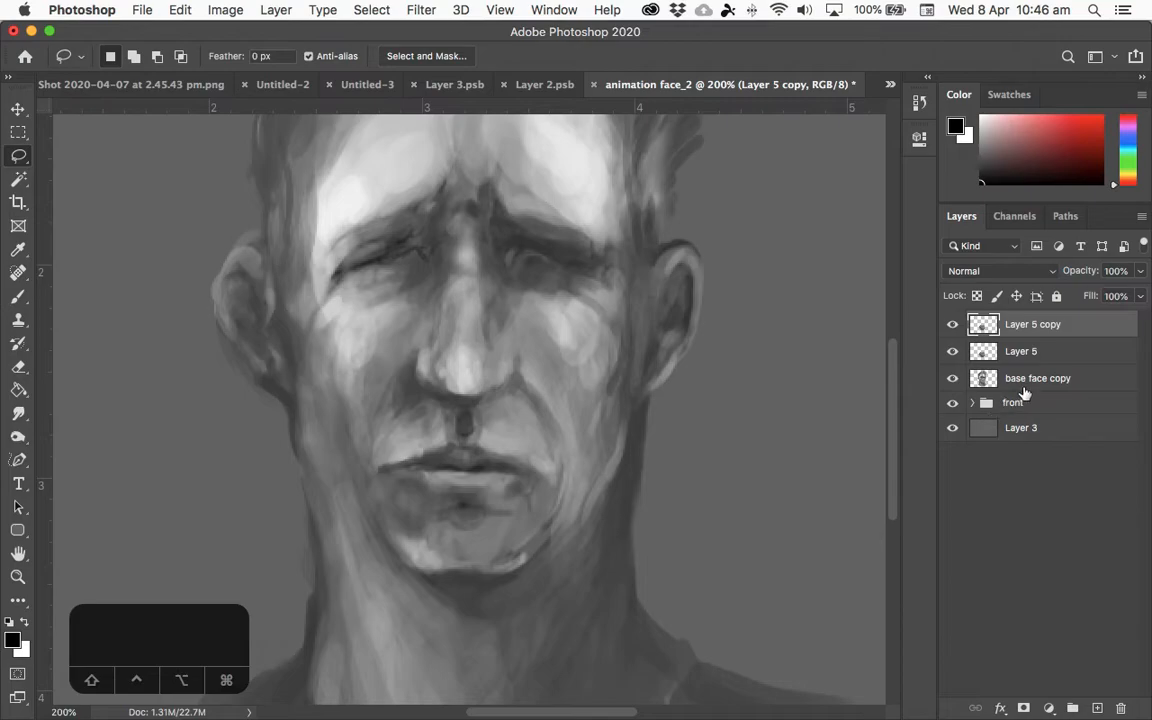
{"action": "left_click_drag", "start_coordinate": [953, 352], "coordinate": [965, 408]}
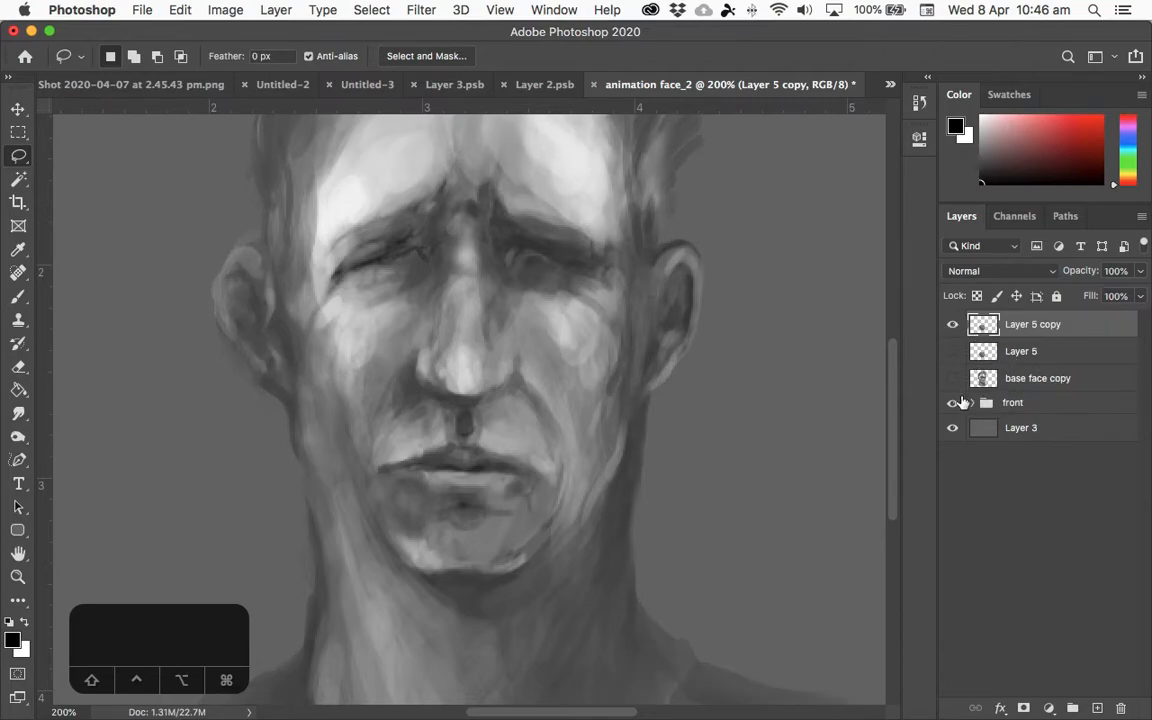
{"action": "left_click", "coordinate": [965, 404]}
{"action": "left_click", "coordinate": [953, 328]}
{"action": "left_click", "coordinate": [953, 326]}
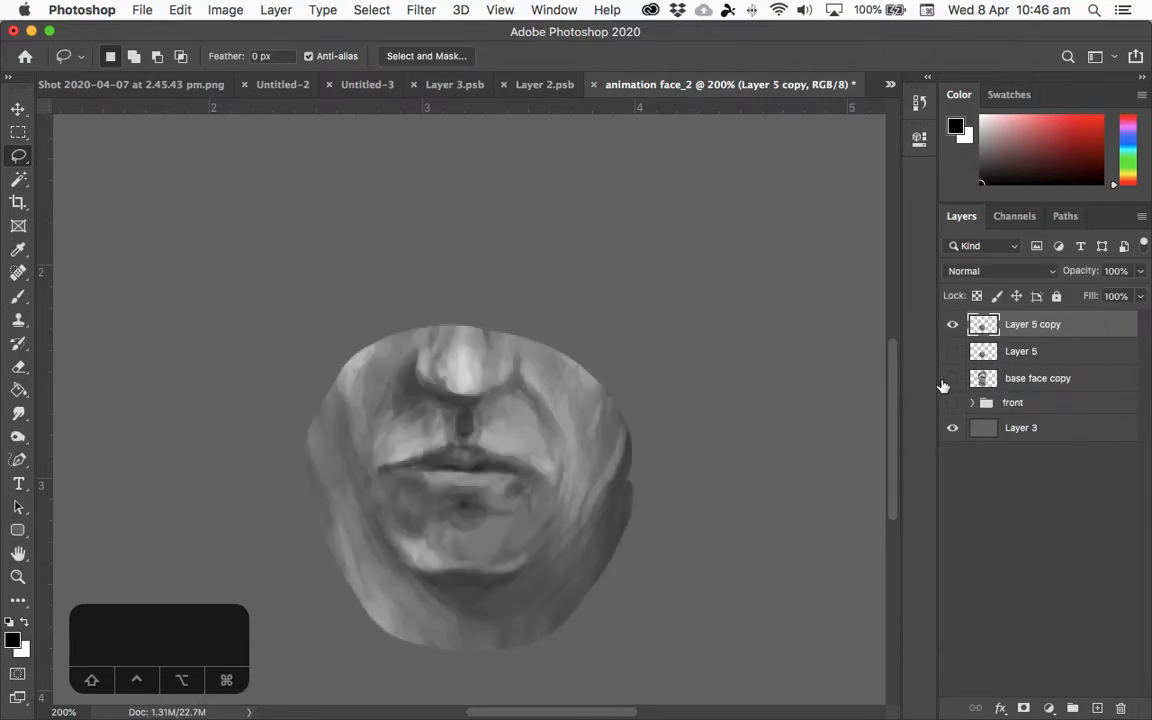
- Delete the duplicated mouth cutout layer and keep the original cutout, Layer 5, hidden
{"action": "left_click", "coordinate": [953, 326]}
{"action": "left_click", "coordinate": [953, 352]}
{"action": "left_click_drag", "start_coordinate": [1054, 334], "coordinate": [1121, 708]}
{"action": "left_click", "coordinate": [953, 327]}
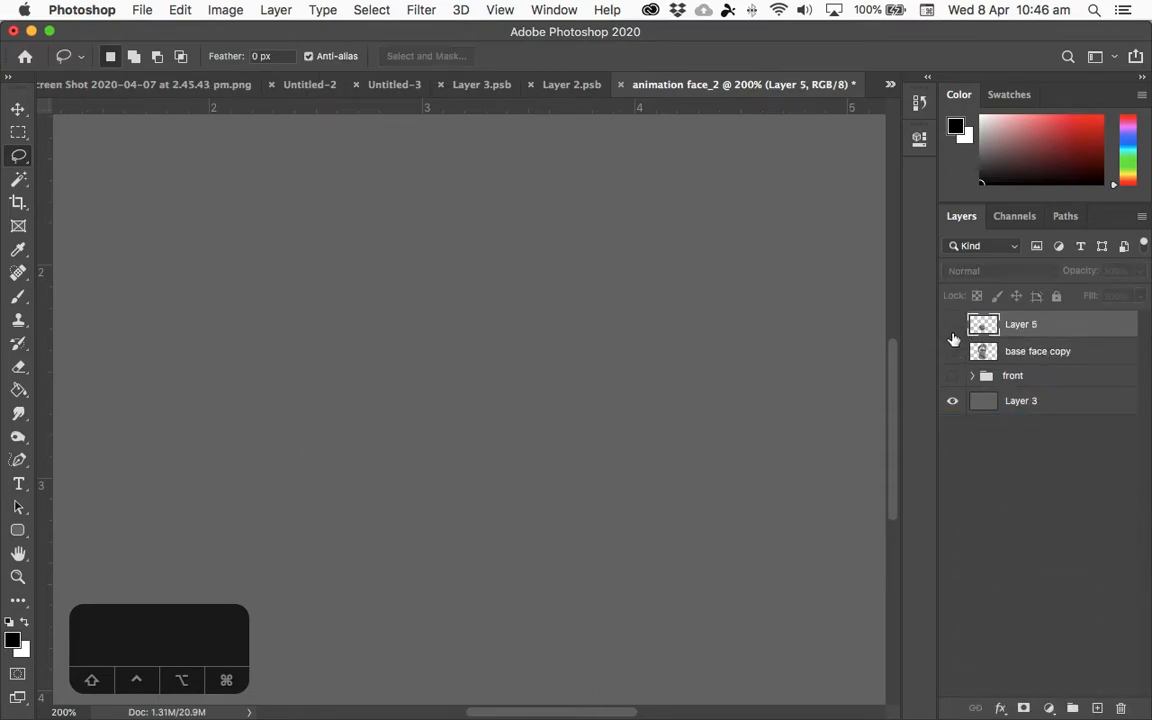
- Show the base face copy, lasso a larger lower-face area from mid-nose to neck, and paste it as a new layer
{"action": "left_click", "coordinate": [953, 351]}
{"action": "left_click", "coordinate": [1017, 358]}
{"action": "mouse_move", "coordinate": [465, 296]}
{"action": "left_mouse_down"}
{"action": "mouse_move", "coordinate": [375, 324]}
{"action": "mouse_move", "coordinate": [314, 478]}
{"action": "mouse_move", "coordinate": [433, 650]}
{"action": "mouse_move", "coordinate": [622, 527]}
{"action": "mouse_move", "coordinate": [581, 329]}
{"action": "mouse_move", "coordinate": [347, 355]}
{"action": "left_mouse_up"}
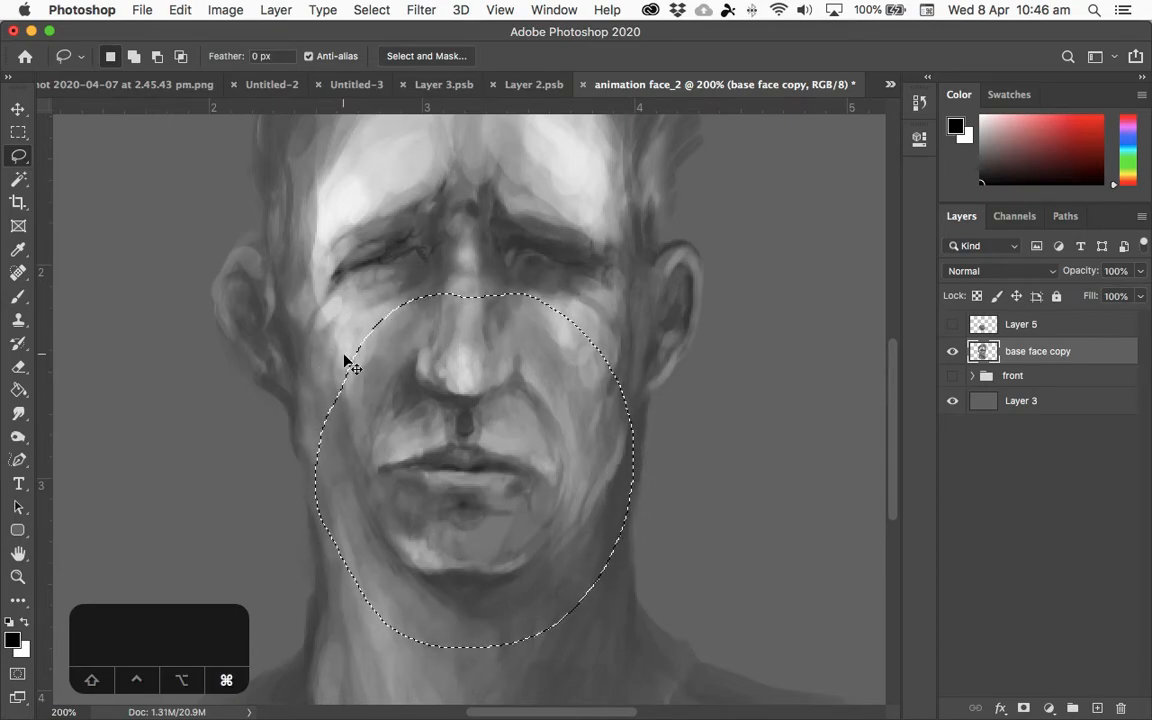
{"action": "key", "text": "cmd+c"}
{"action": "key", "text": "cmd+v"}
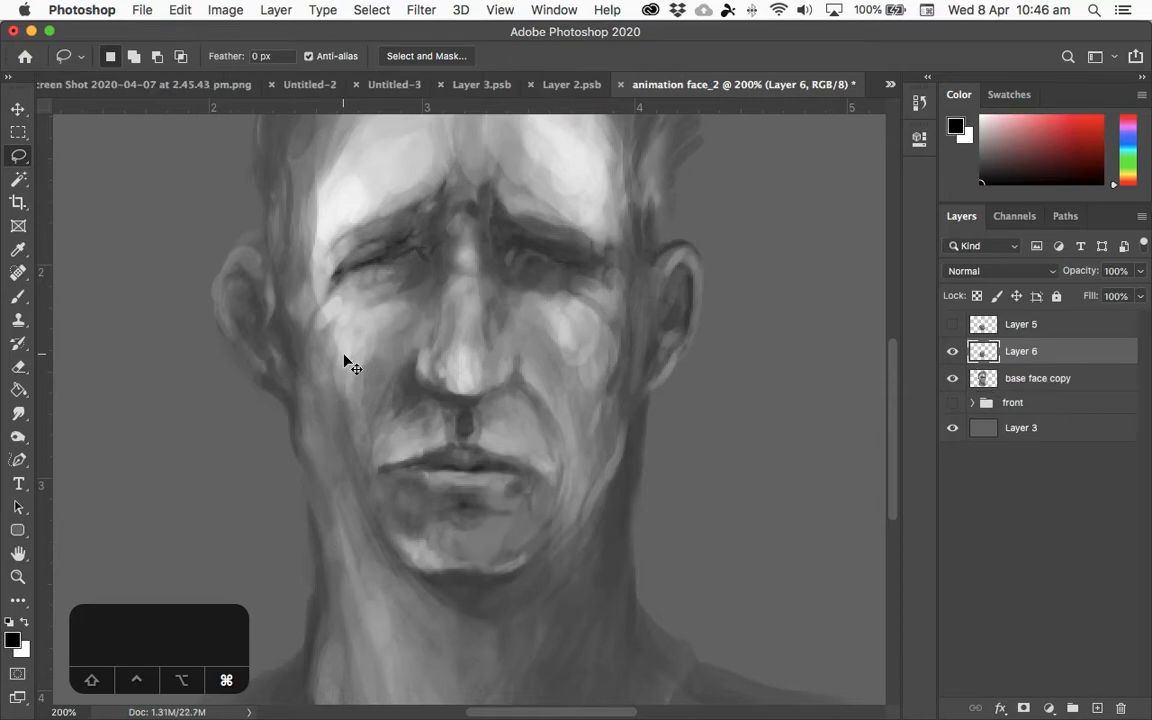
- Paste three more copies of the lower-face area and delete those extra layers
{"action": "key", "text": "cmd+v"}
{"action": "key", "text": "cmd+v"}
{"action": "key", "text": "super+v"}
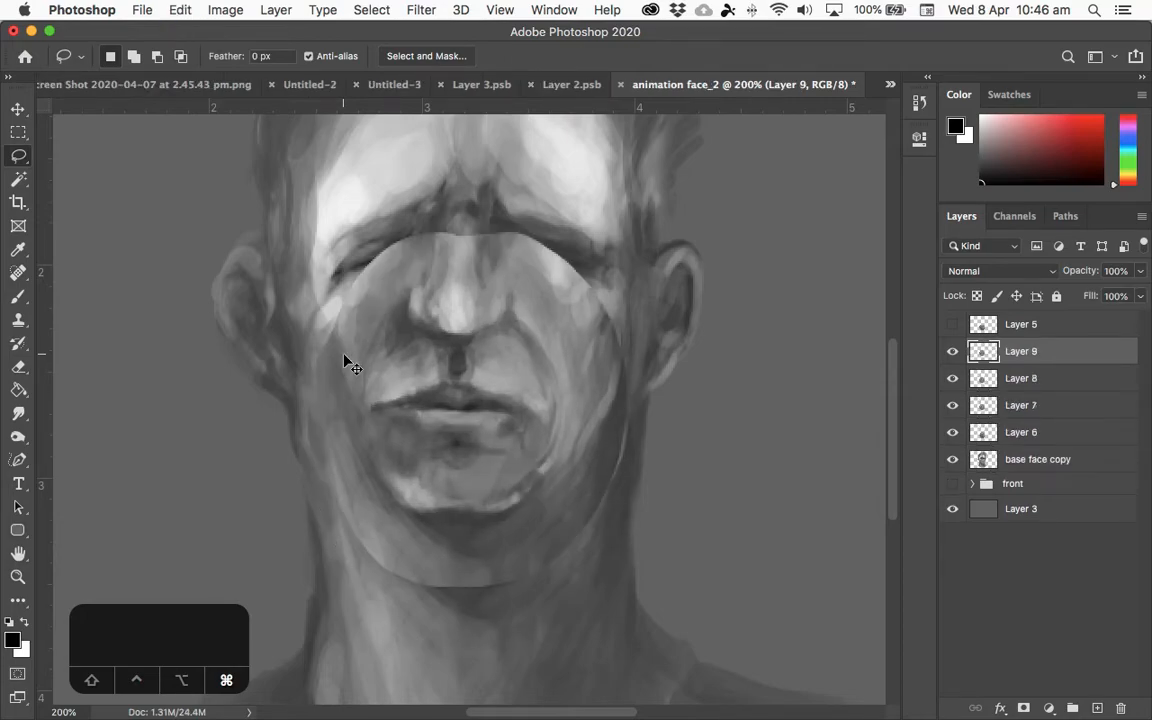
{"action": "key", "text": "super+c"}
{"action": "left_click", "coordinate": [1030, 380], "text": "shift"}
{"action": "left_click", "coordinate": [1049, 405], "text": "shift"}
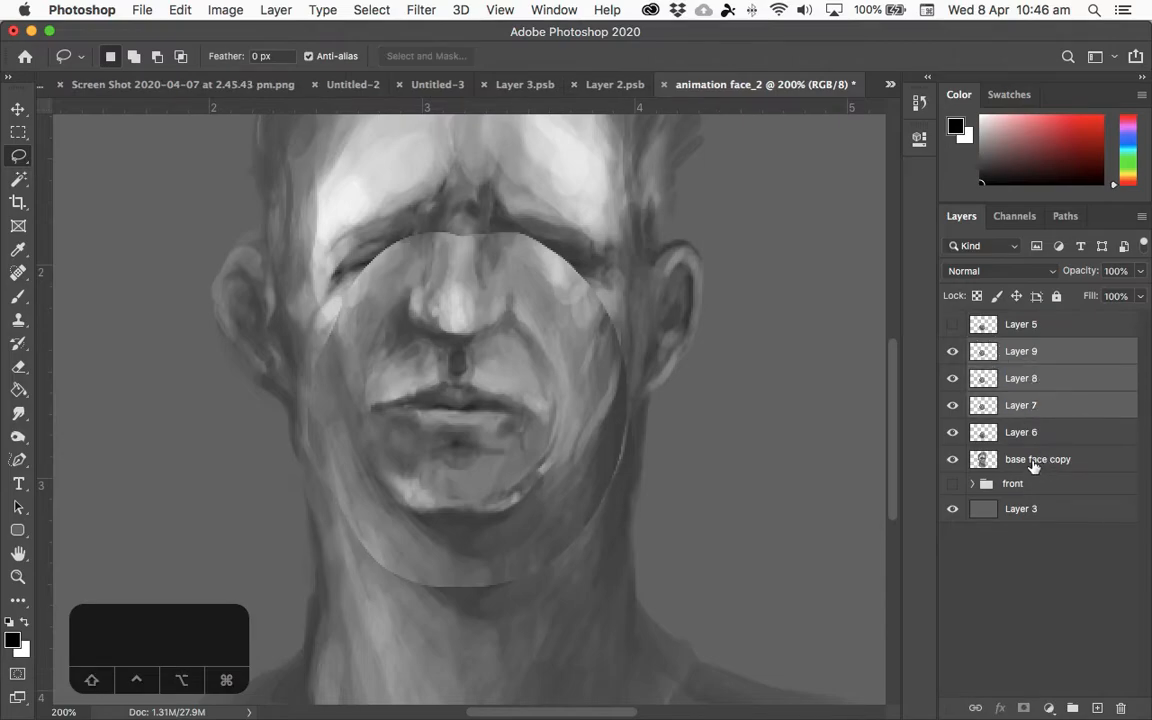
{"action": "key", "text": "BackSpace"}
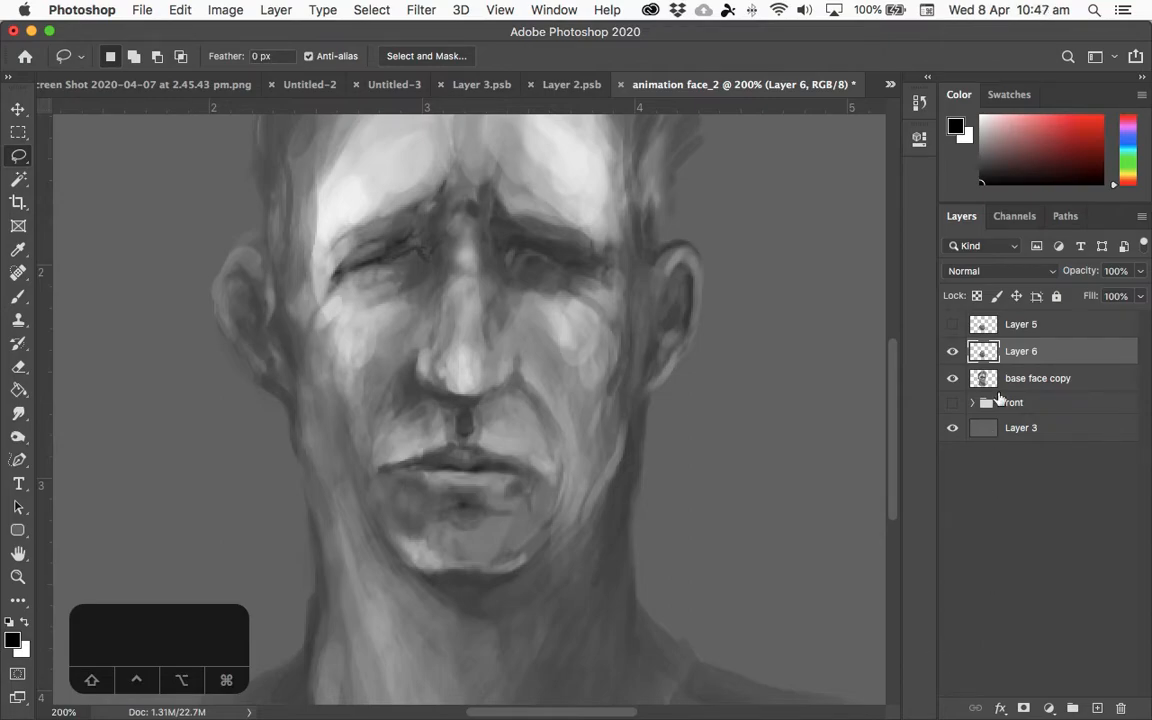
- Try a Warp transform on the pasted lower-face layer, pushing the mouth corners, lips and chin around, and cancel it
{"action": "left_click", "coordinate": [952, 351], "text": "alt"}
{"action": "left_click", "coordinate": [952, 351], "text": "alt"}
{"action": "key", "text": "super+t"}
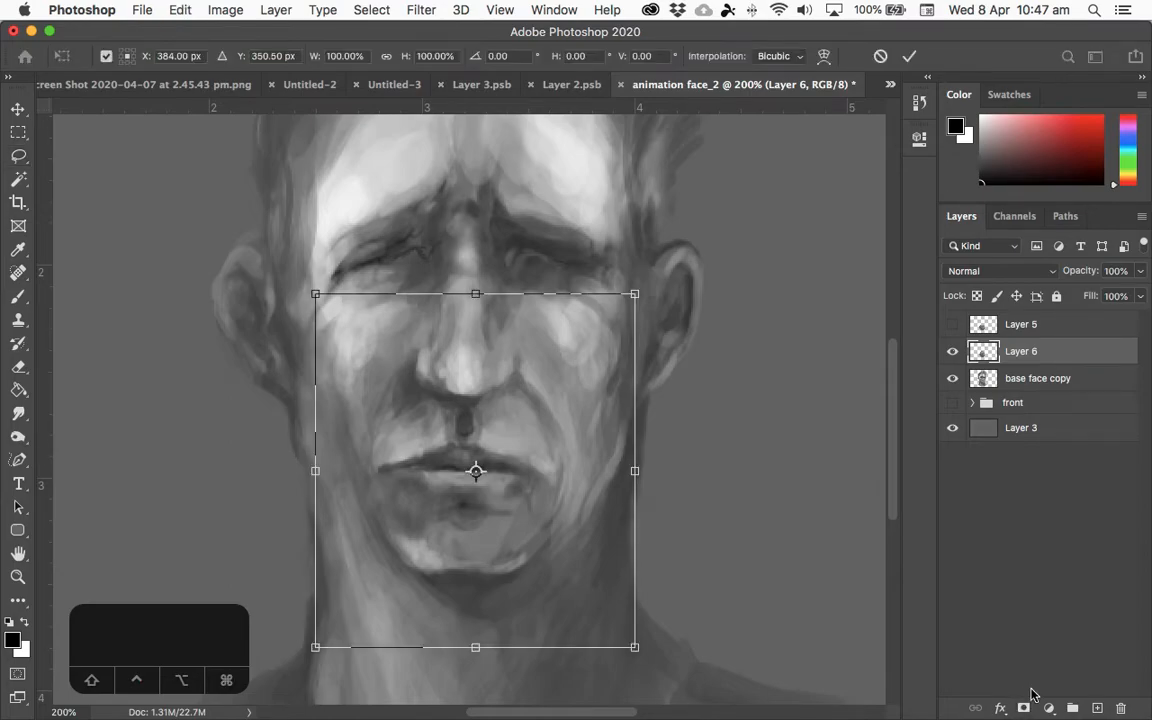
{"action": "right_click", "coordinate": [548, 420]}
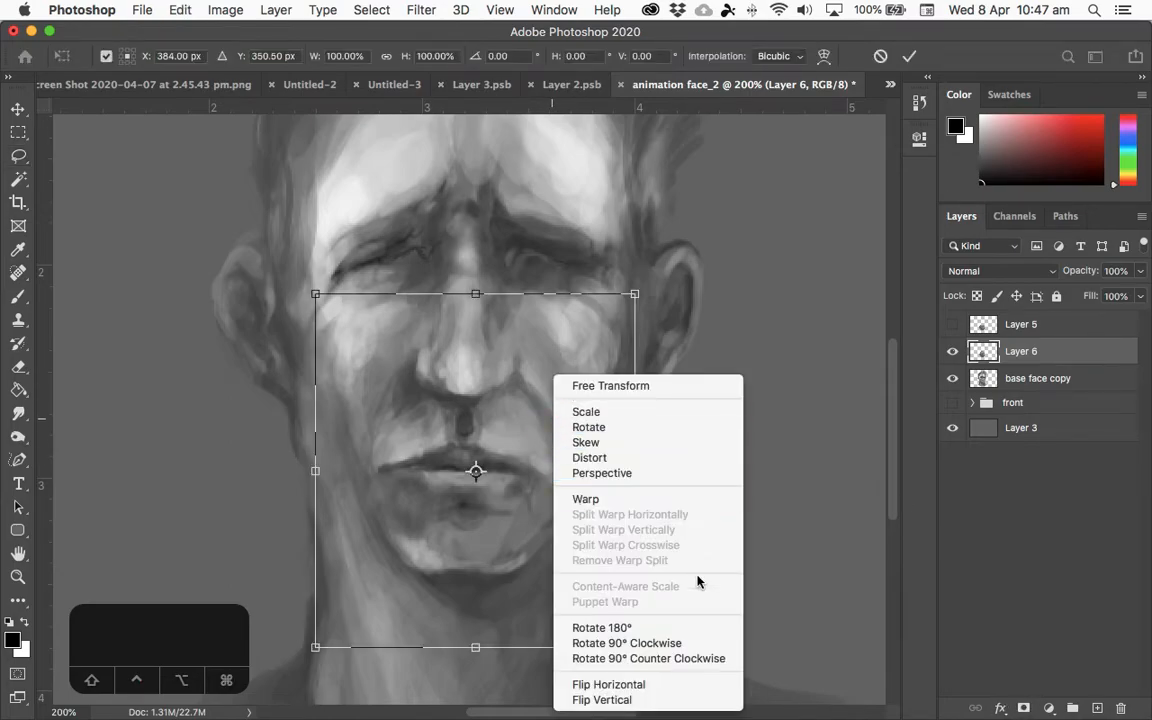
{"action": "left_click", "coordinate": [605, 498]}
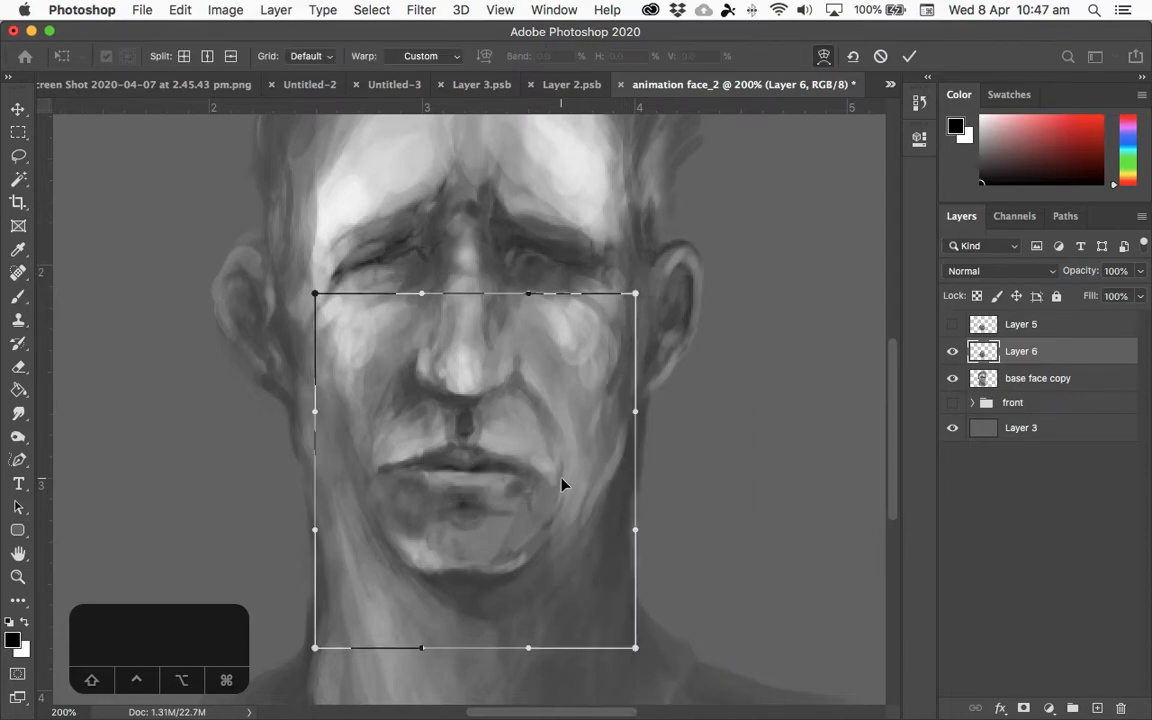
{"action": "left_click_drag", "start_coordinate": [561, 478], "coordinate": [567, 458]}
{"action": "left_click_drag", "start_coordinate": [536, 507], "coordinate": [544, 544]}
{"action": "left_click_drag", "start_coordinate": [404, 475], "coordinate": [470, 487]}
{"action": "left_click_drag", "start_coordinate": [384, 473], "coordinate": [379, 464]}
{"action": "left_click_drag", "start_coordinate": [573, 489], "coordinate": [581, 467]}
{"action": "left_click_drag", "start_coordinate": [635, 296], "coordinate": [642, 291]}
{"action": "left_click_drag", "start_coordinate": [386, 470], "coordinate": [471, 475]}
{"action": "left_click_drag", "start_coordinate": [546, 489], "coordinate": [480, 461]}
{"action": "left_click_drag", "start_coordinate": [398, 482], "coordinate": [382, 479]}
{"action": "left_click_drag", "start_coordinate": [536, 477], "coordinate": [540, 475]}
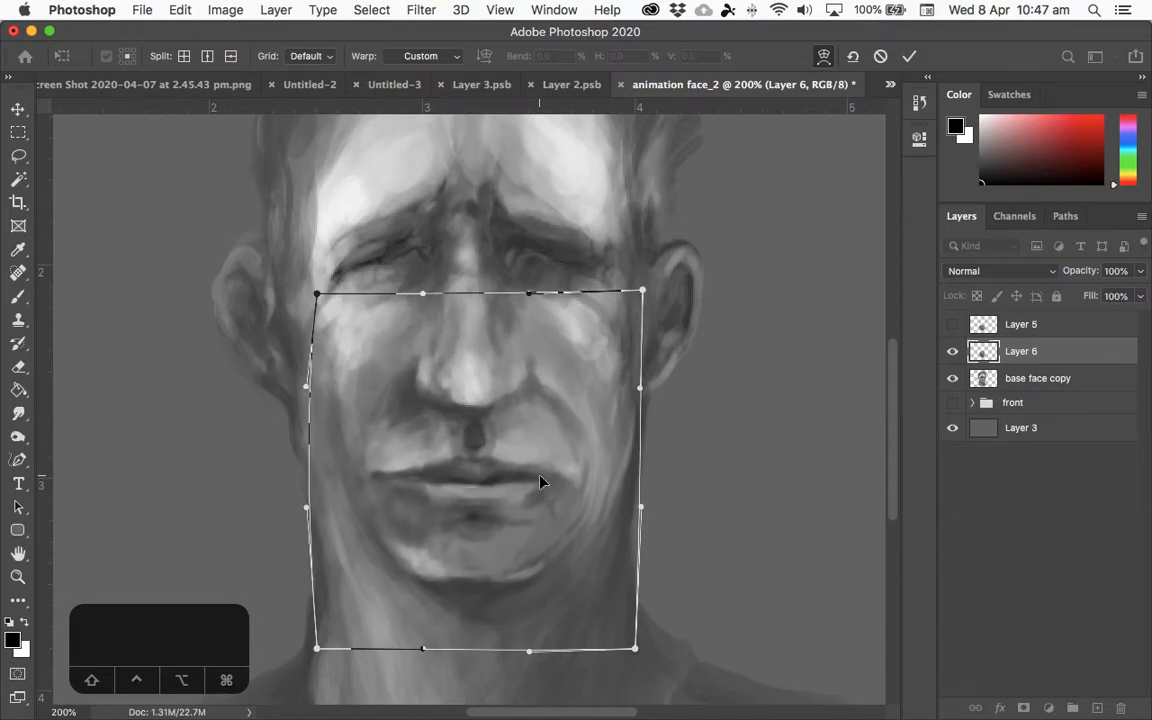
{"action": "left_click", "coordinate": [875, 54]}
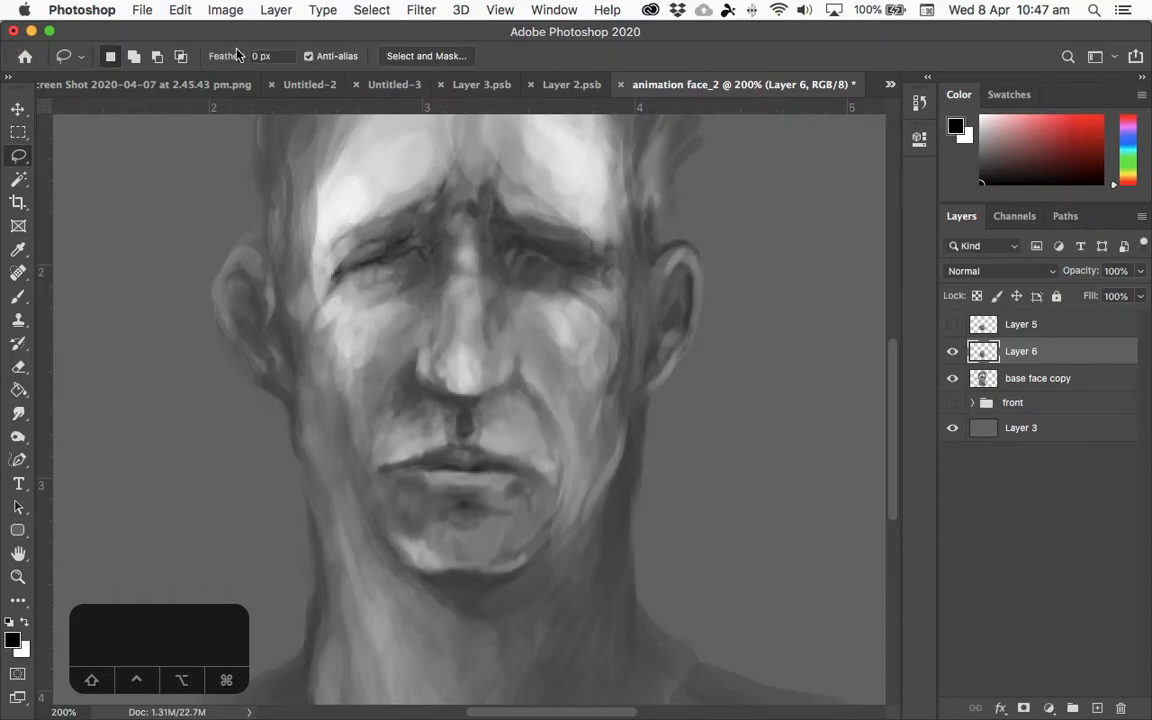
- Start a Puppet Warp on Layer 6 with the mesh hidden, and pin both mouth corners and the centre of the lips
{"action": "left_click", "coordinate": [140, 9]}
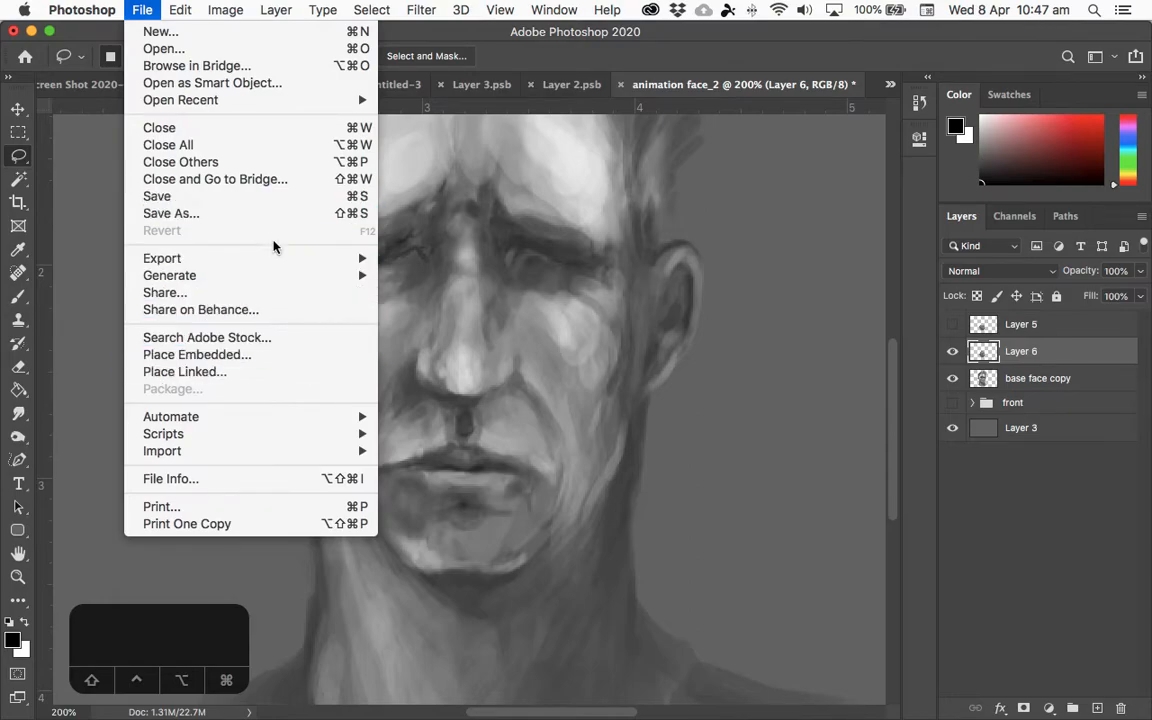
{"action": "mouse_move", "coordinate": [188, 11]}
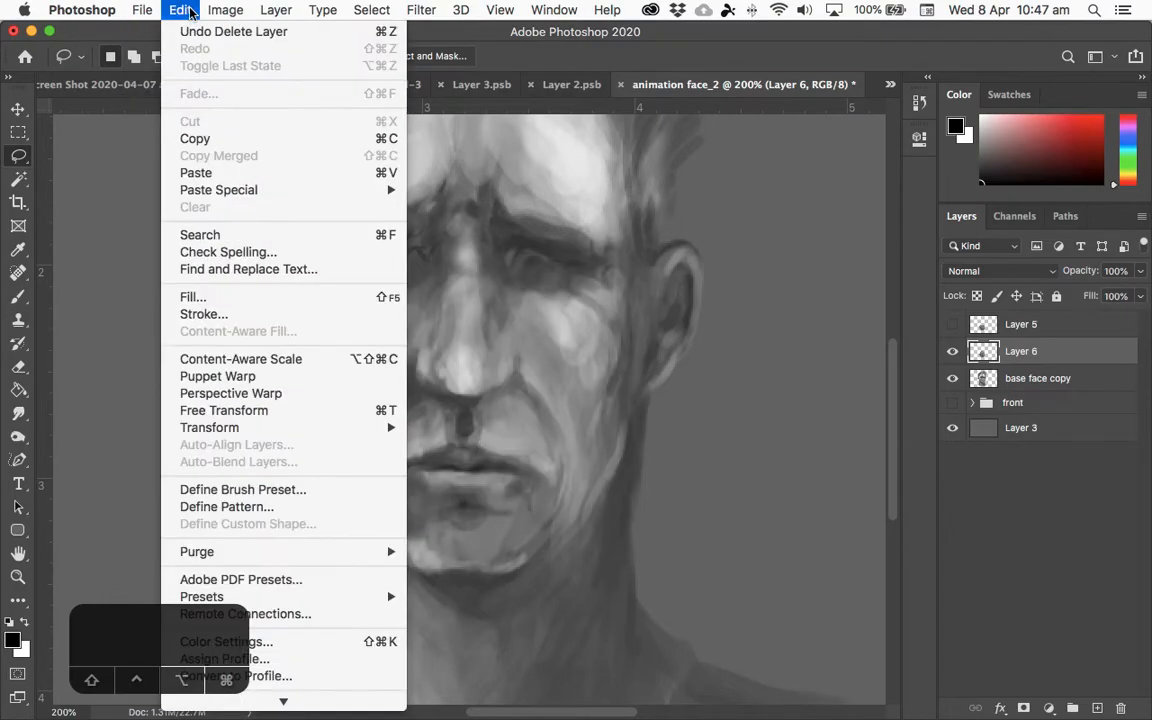
{"action": "left_click", "coordinate": [315, 384]}
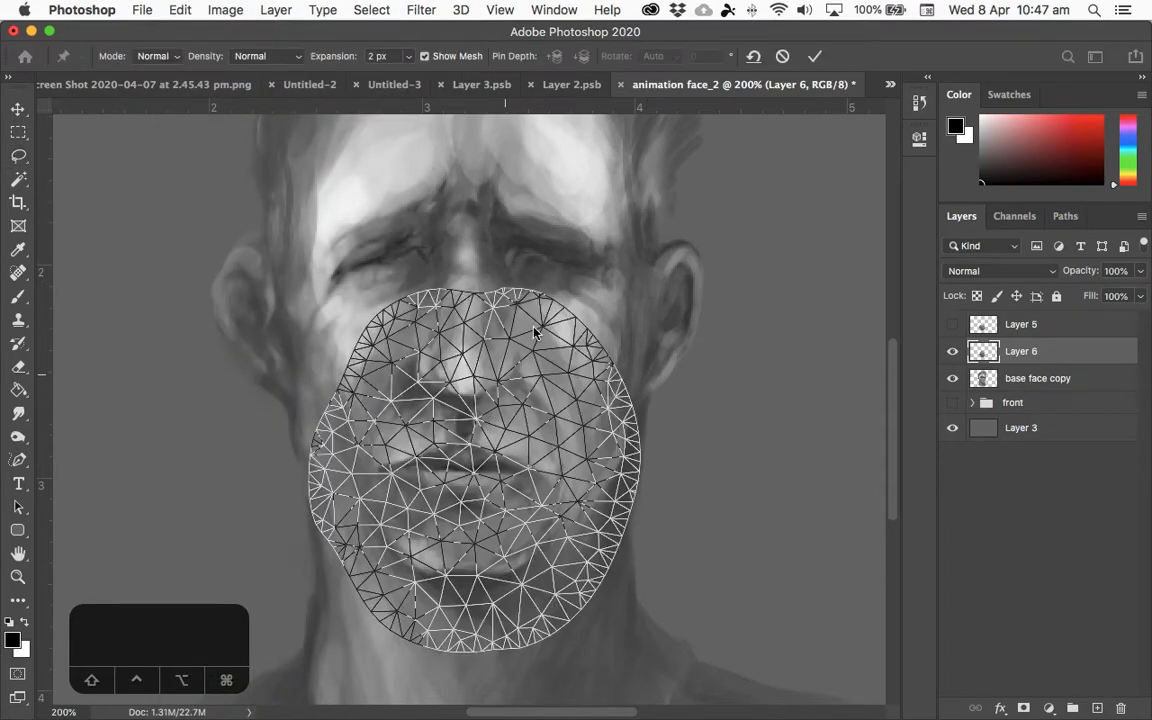
{"action": "left_click", "coordinate": [424, 57]}
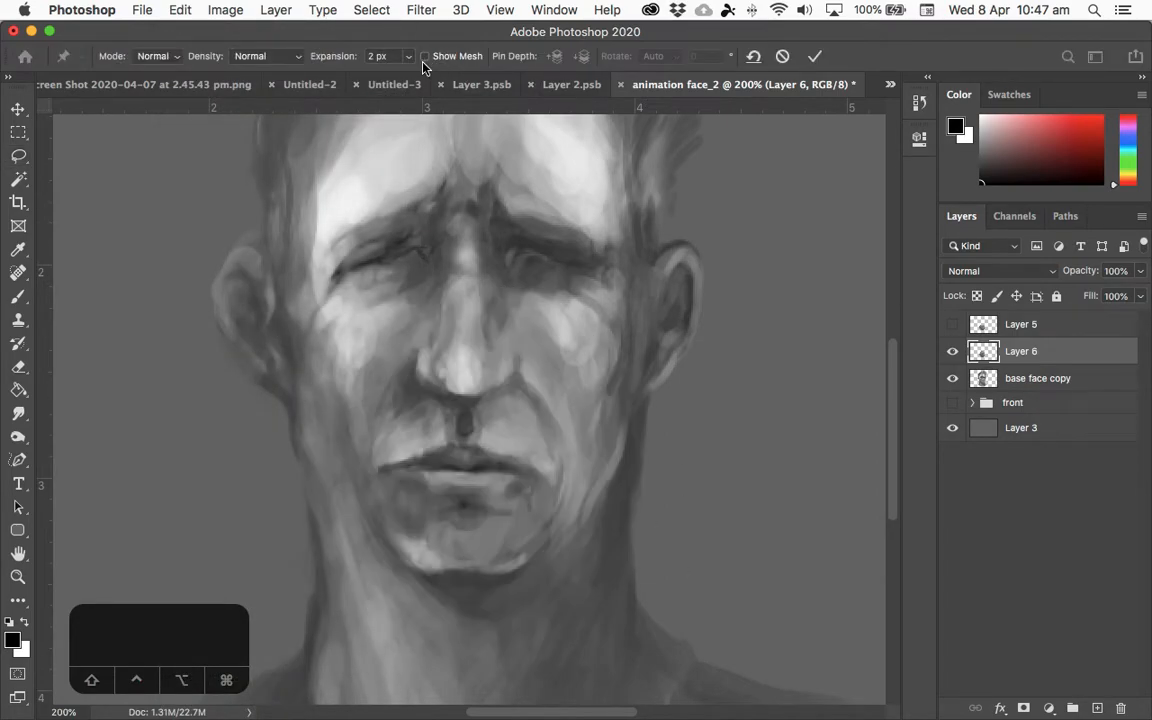
{"action": "left_click", "coordinate": [390, 465]}
{"action": "left_click", "coordinate": [463, 470]}
{"action": "left_click_drag", "start_coordinate": [530, 476], "coordinate": [535, 462]}
{"action": "key", "text": "super+z"}
- Add anchoring warp pins on both cheeks, at both sides of the jaw and below the chin
{"action": "left_click", "coordinate": [569, 341]}
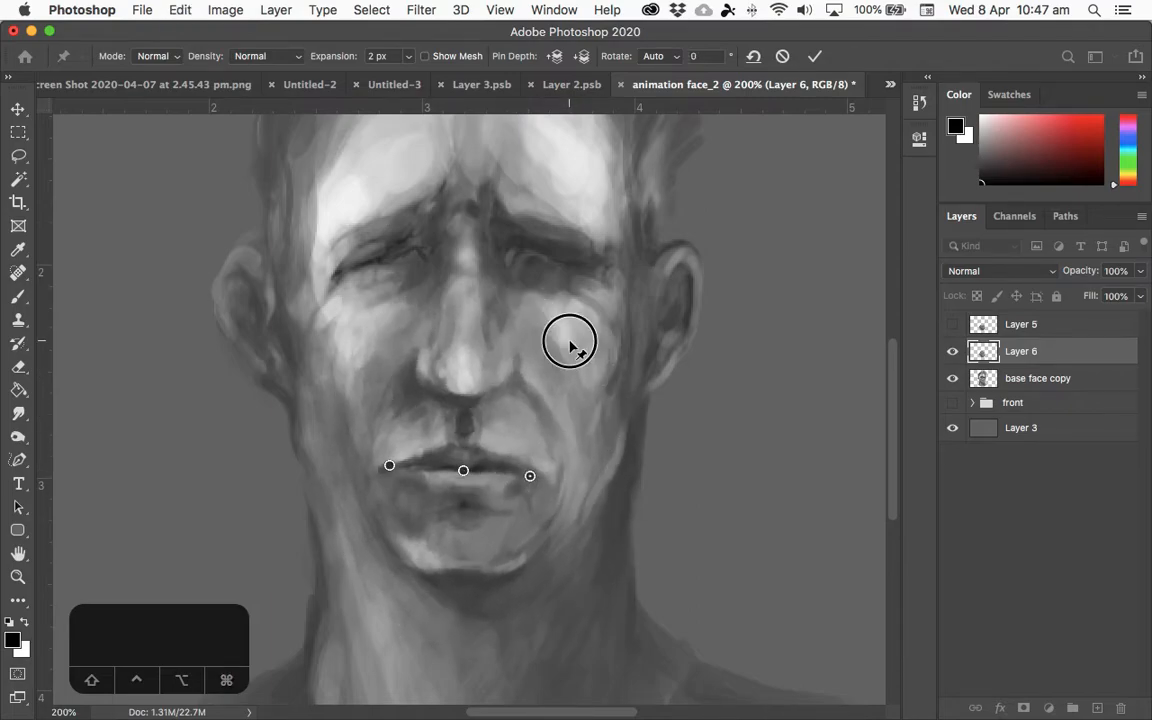
{"action": "left_click", "coordinate": [562, 550]}
{"action": "left_click", "coordinate": [424, 591]}
{"action": "left_click", "coordinate": [330, 456]}
{"action": "left_click", "coordinate": [388, 348]}
- Raise both mouth corners and lower the lip centre slightly with the warp pins, and suppress the pin-spacing warning
{"action": "left_click_drag", "start_coordinate": [390, 466], "coordinate": [391, 459]}
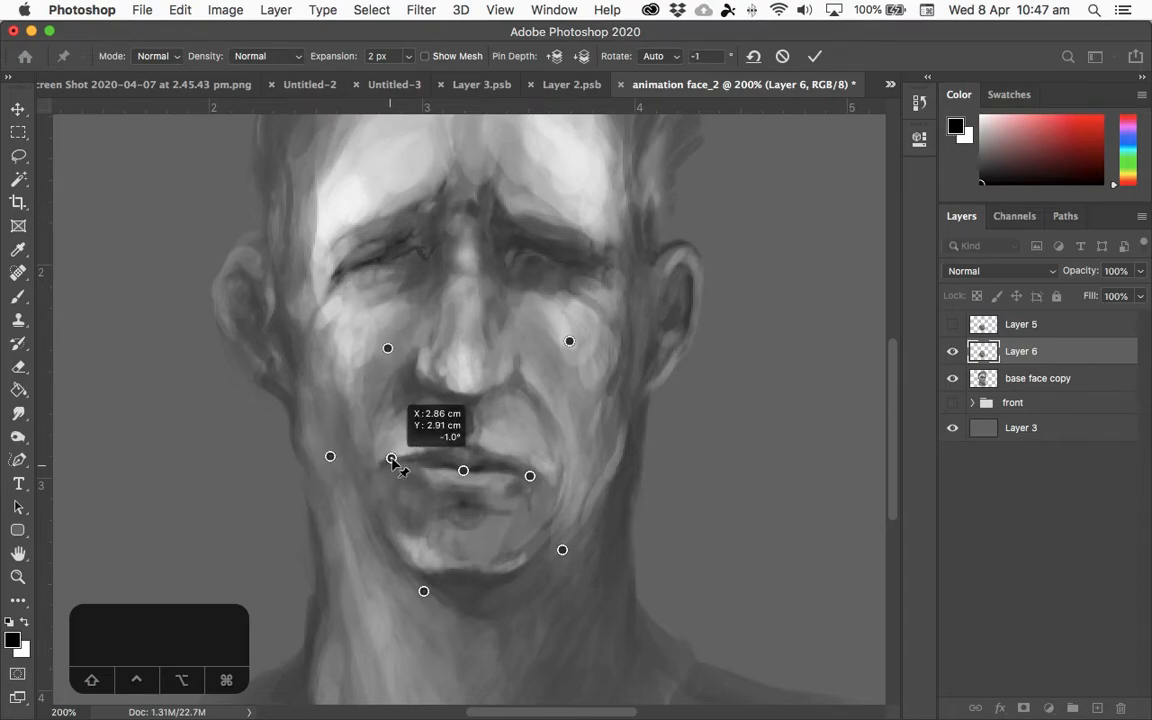
{"action": "left_click_drag", "start_coordinate": [530, 476], "coordinate": [467, 479]}
{"action": "left_click", "coordinate": [395, 460]}
{"action": "left_click", "coordinate": [696, 302]}
{"action": "left_click", "coordinate": [468, 481]}
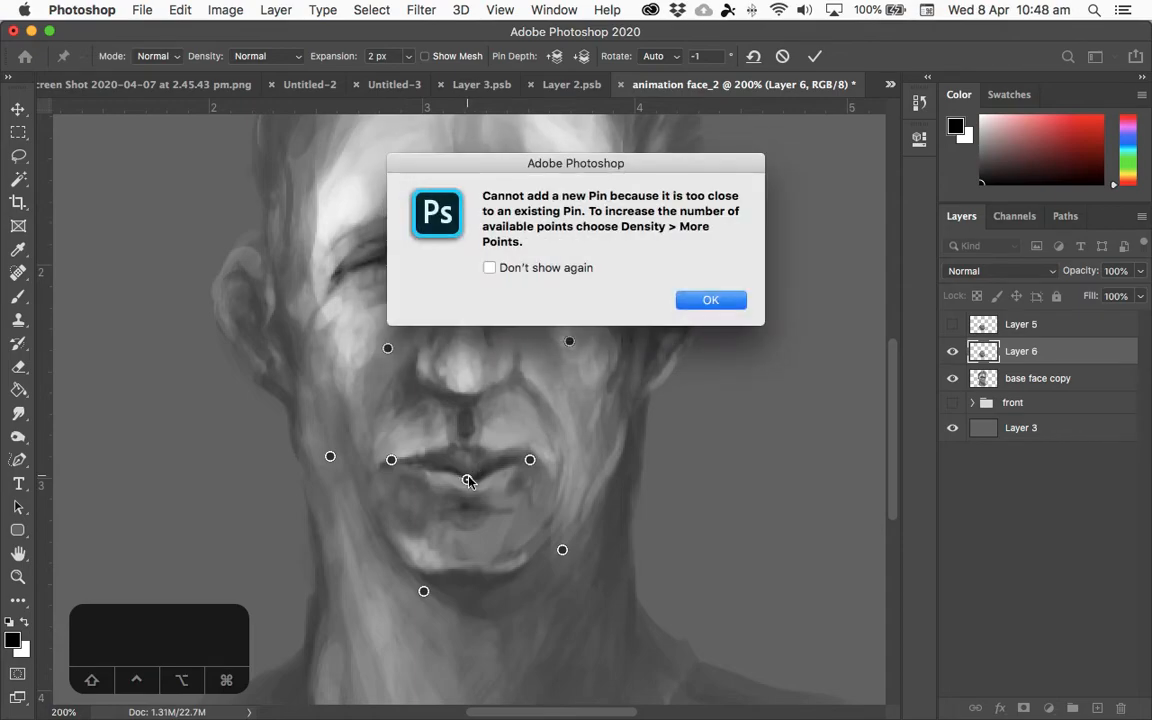
{"action": "left_click", "coordinate": [489, 268]}
{"action": "left_click", "coordinate": [709, 300]}
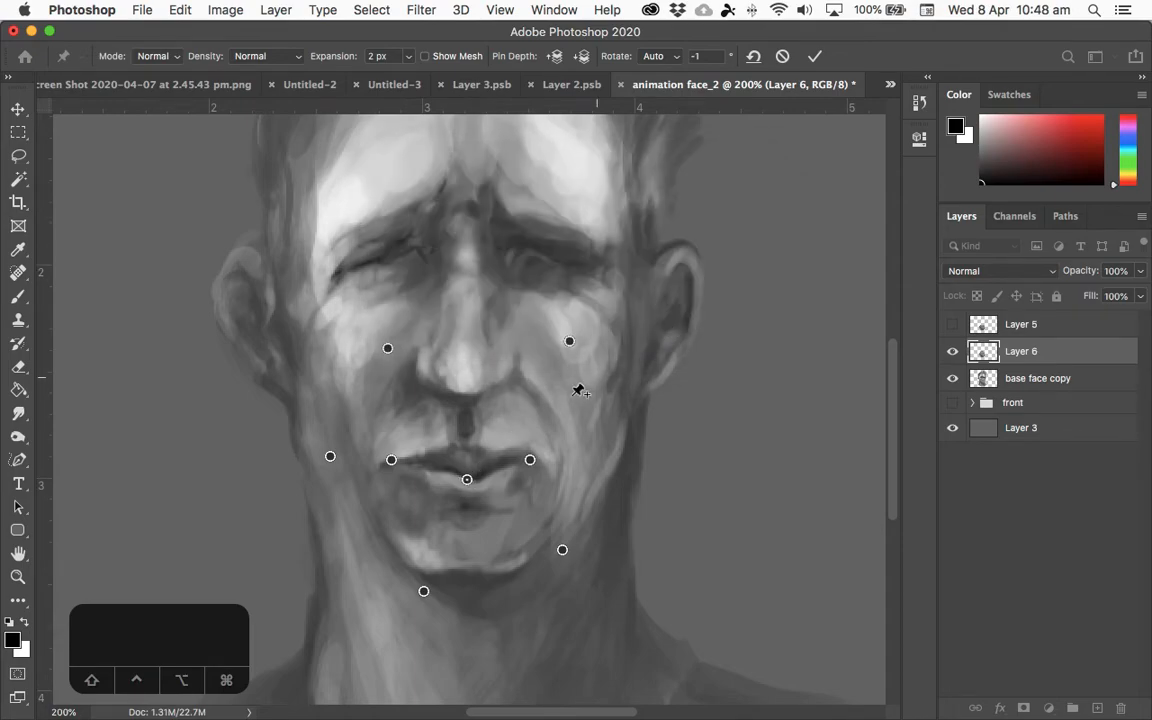
- Pull the lip centre further down and add and adjust extra pins along the lips to curve the mouth into a smile
{"action": "left_click_drag", "start_coordinate": [466, 481], "coordinate": [467, 487]}
{"action": "left_click", "coordinate": [430, 480]}
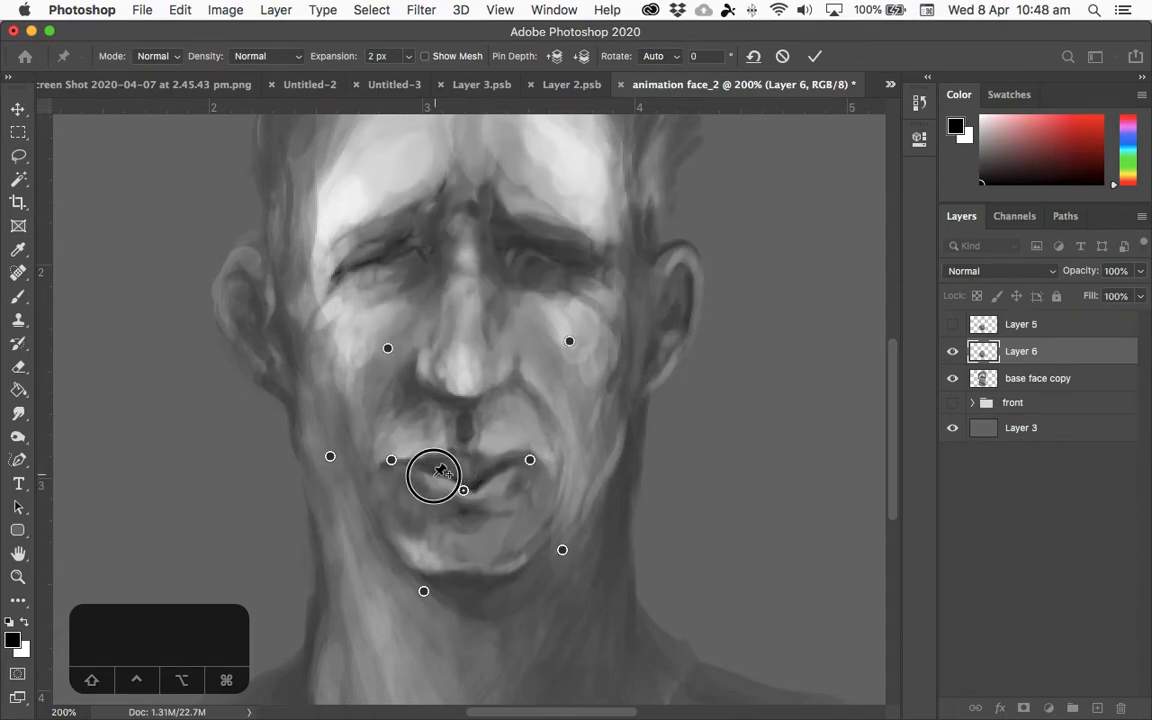
{"action": "left_click_drag", "start_coordinate": [430, 480], "coordinate": [424, 488]}
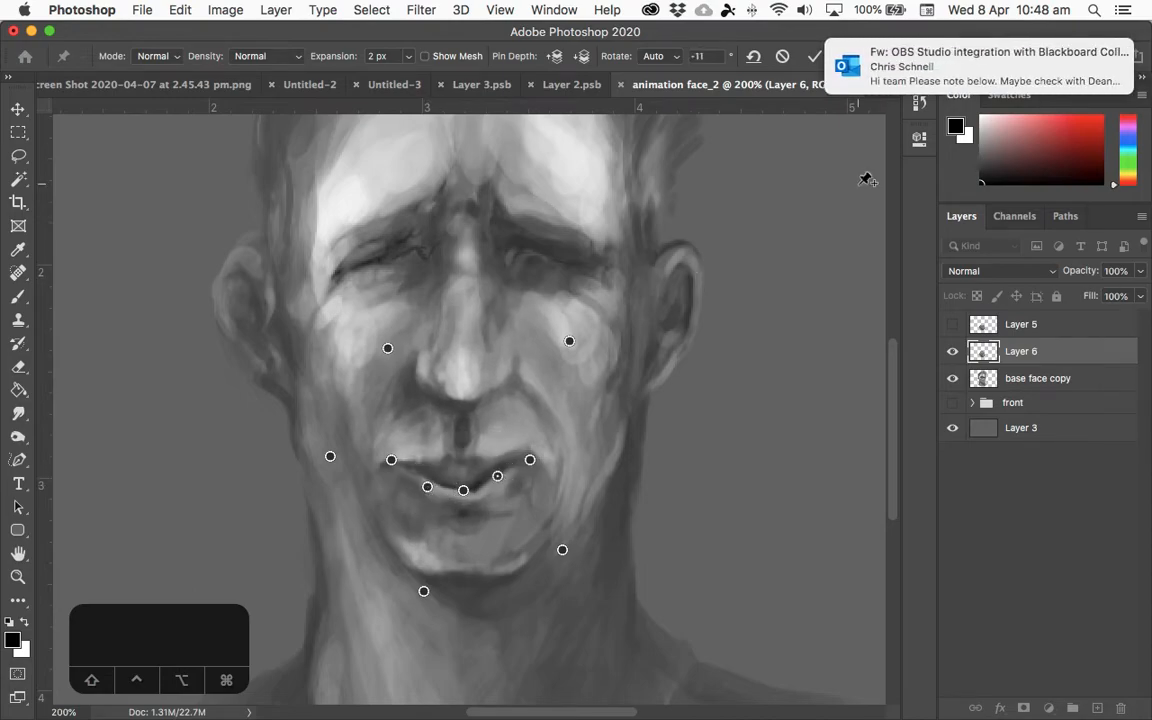
{"action": "left_click", "coordinate": [501, 481]}
{"action": "left_click_drag", "start_coordinate": [503, 484], "coordinate": [461, 470]}
{"action": "left_click", "coordinate": [531, 465]}
{"action": "left_click", "coordinate": [459, 463]}
{"action": "left_click", "coordinate": [505, 492]}
- Pull both sides of the jaw slightly inward, apply the Puppet Warp and undo it
{"action": "left_click_drag", "start_coordinate": [562, 549], "coordinate": [558, 544]}
{"action": "left_click", "coordinate": [378, 534]}
{"action": "left_click_drag", "start_coordinate": [378, 534], "coordinate": [382, 530]}
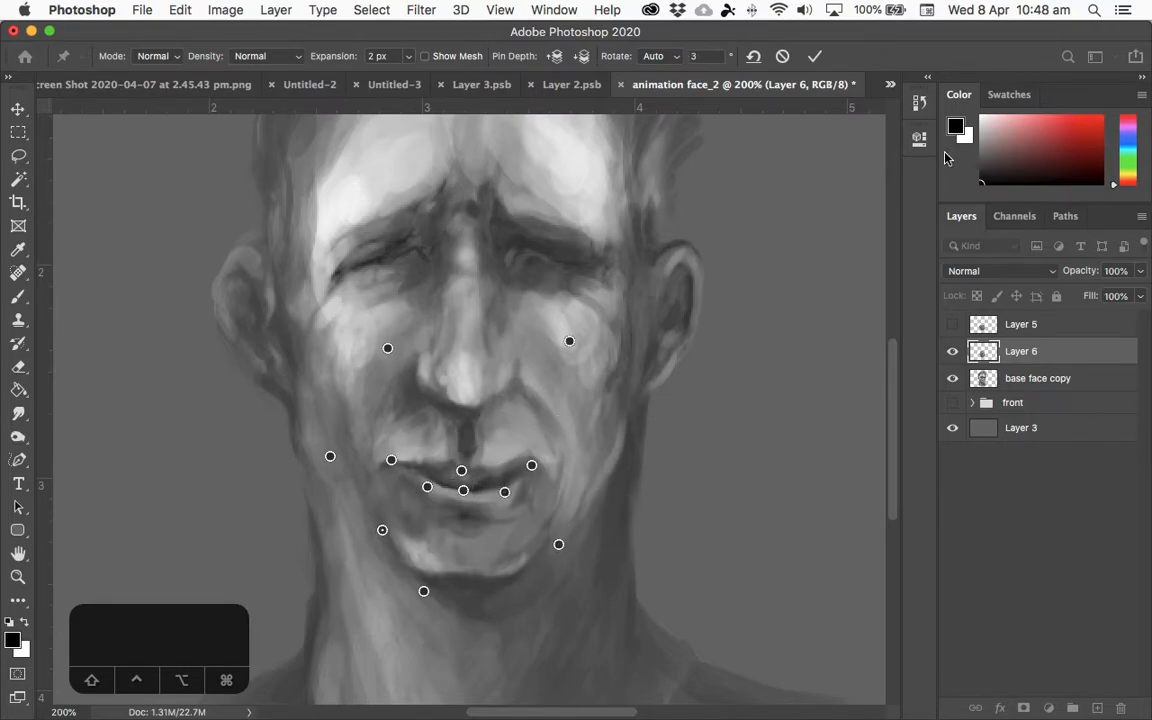
{"action": "left_click", "coordinate": [815, 56]}
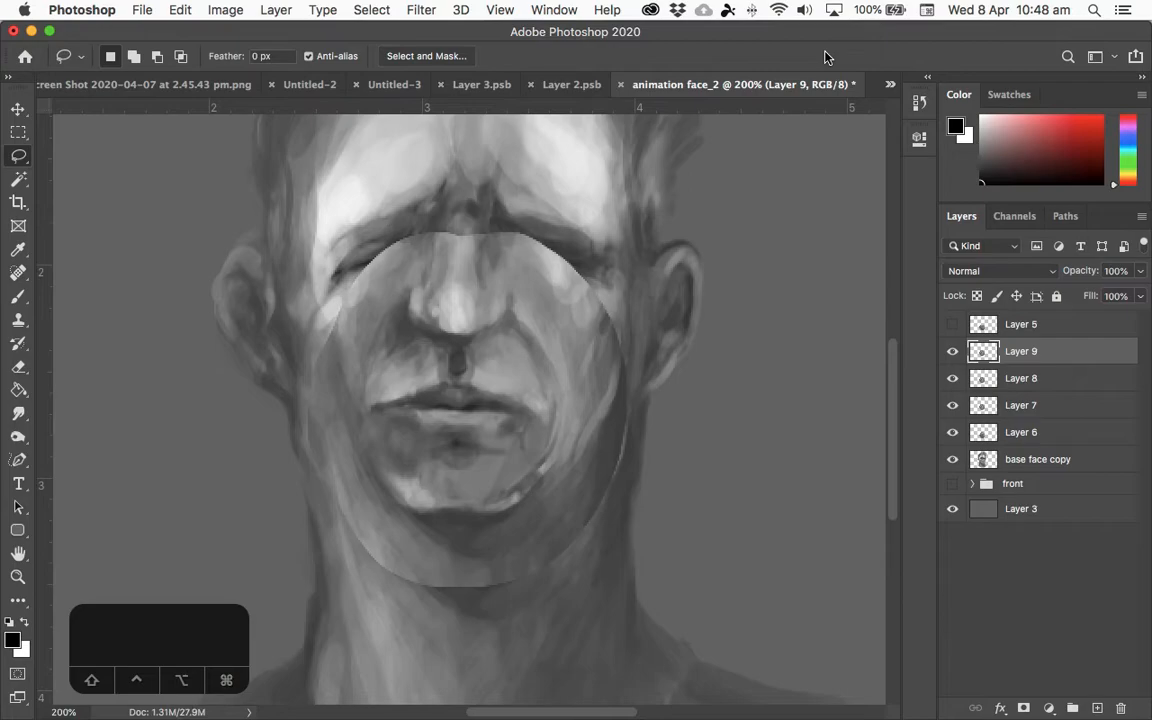
{"action": "key", "text": "super+z"}
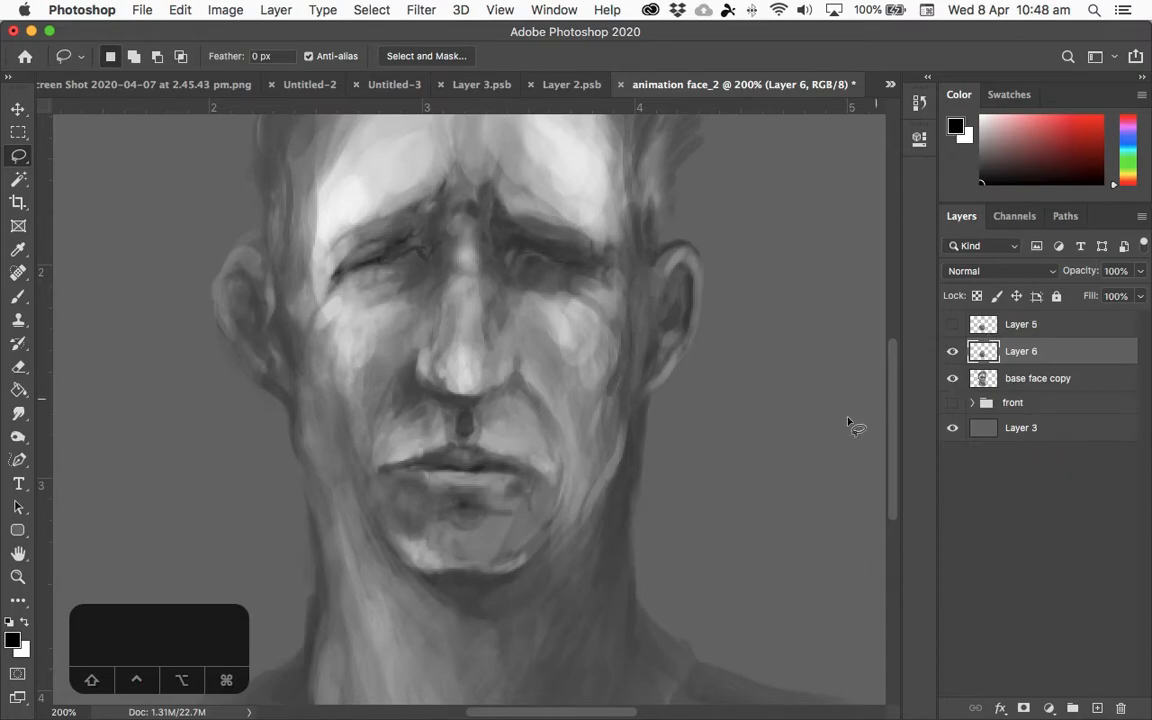
- Set up the Hard Round Pressure Opacity and Flow brush at 15 px with a grey sampled from the cheek beside the mouth
{"action": "key", "text": "b"}
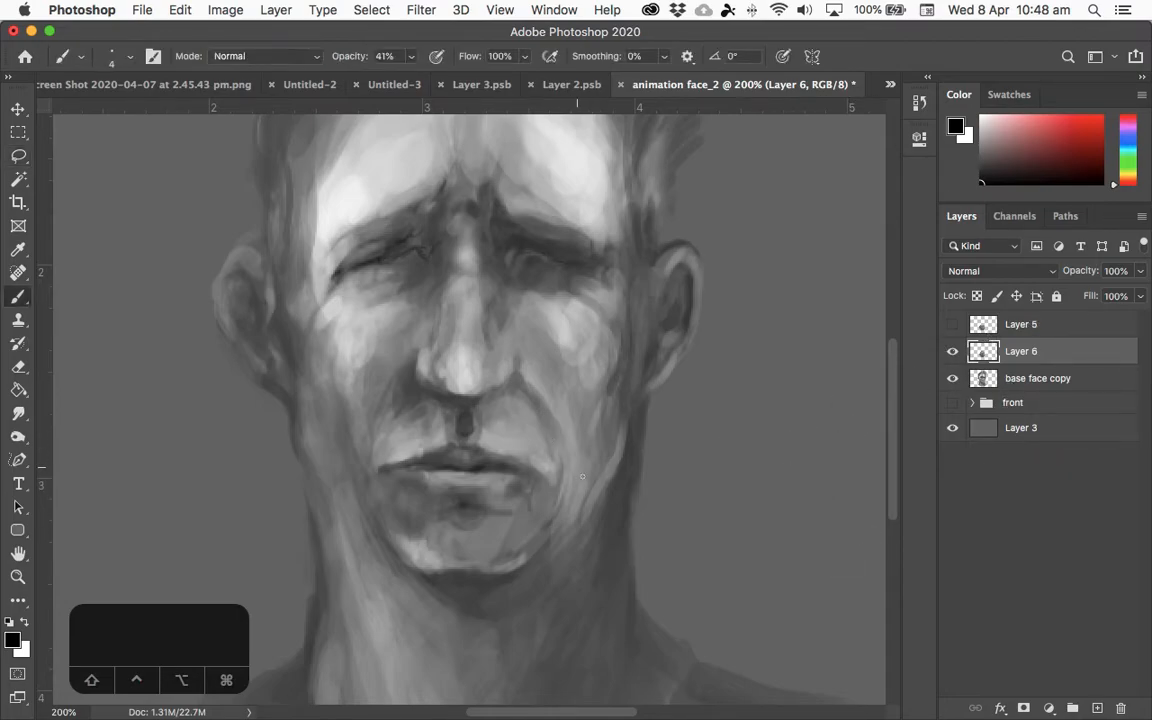
{"action": "right_click", "coordinate": [582, 476]}
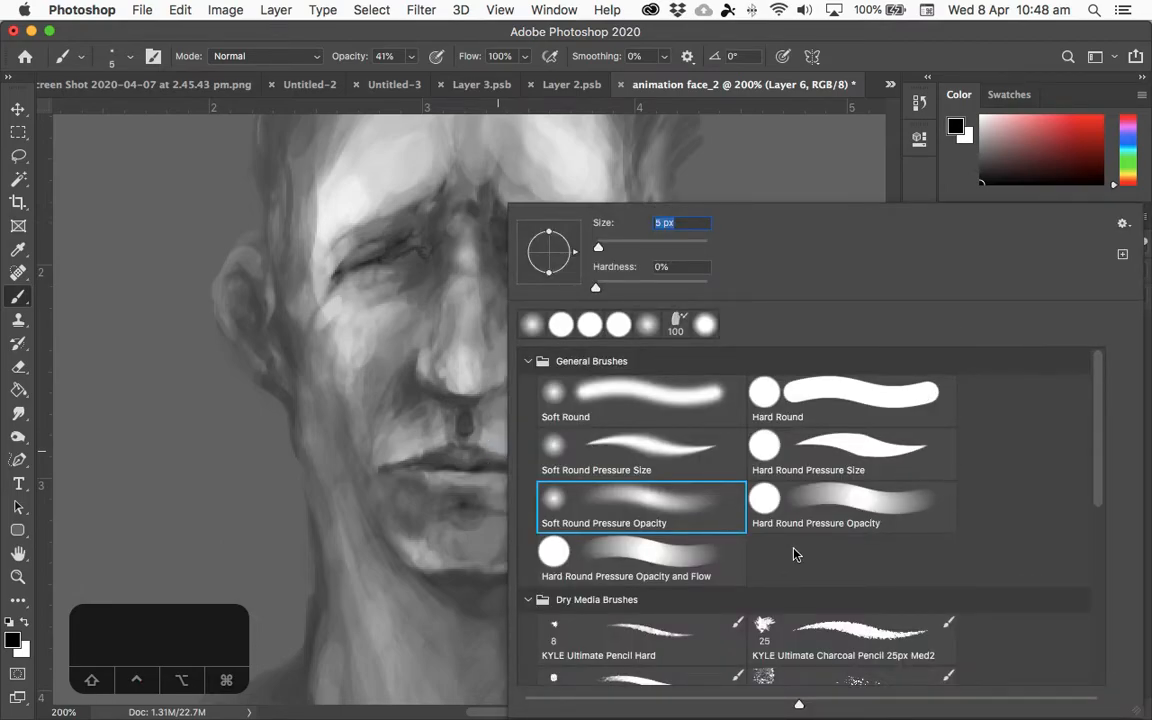
{"action": "left_click", "coordinate": [684, 553]}
{"action": "left_click", "coordinate": [880, 67]}
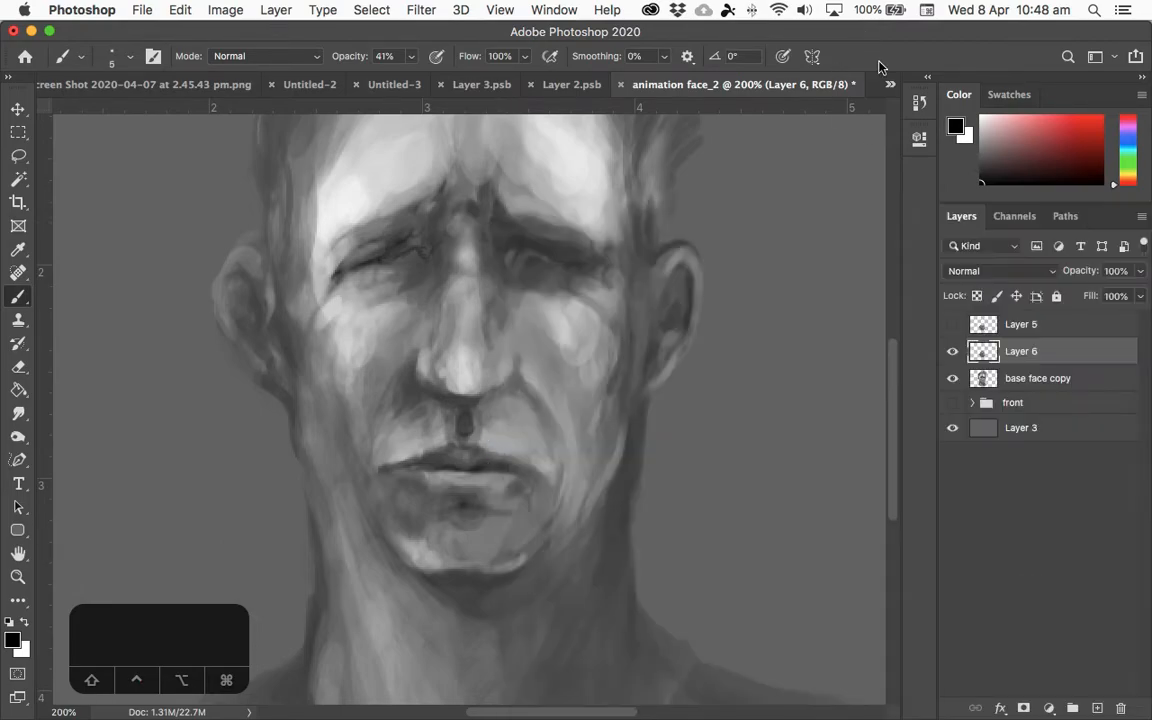
{"action": "left_click", "coordinate": [545, 425], "text": "alt"}
{"action": "key", "text": "bracketright"}
{"action": "key", "text": "bracketright"}
{"action": "key", "text": "bracketright"}
{"action": "key", "text": "bracketright"}
{"action": "key", "text": "bracketright"}
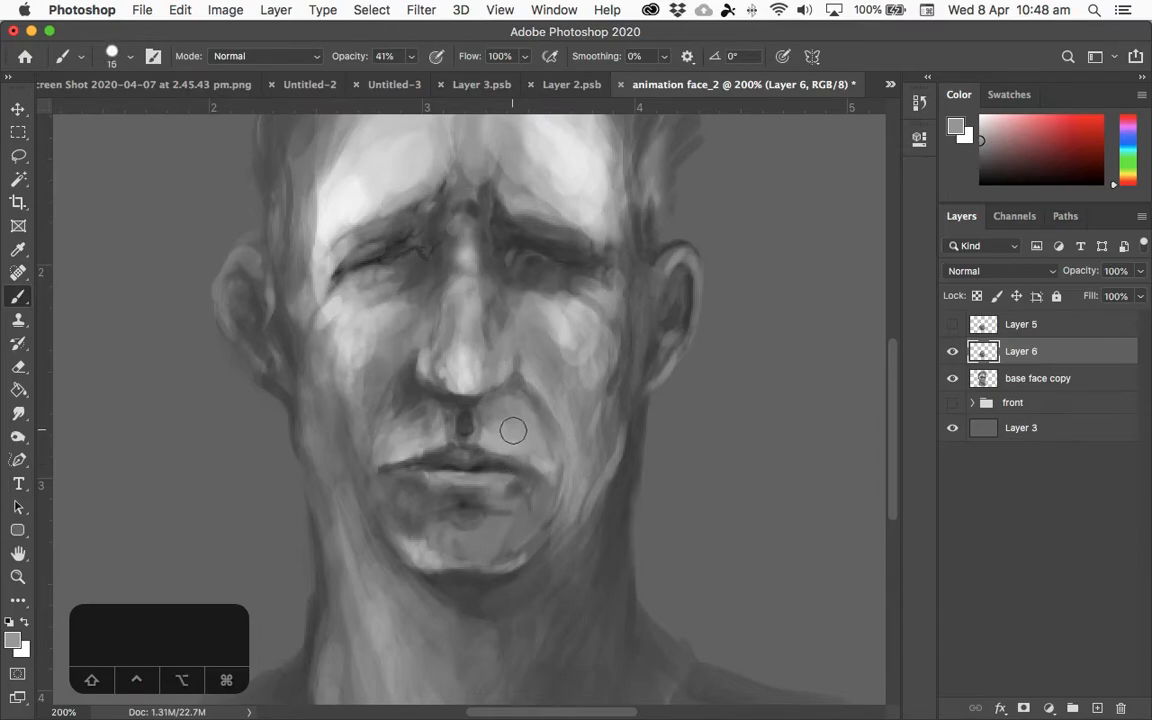
- Sample skin tones above the mouth and paint over the upper lip and the dark mouth line on Layer 6
{"action": "left_click", "coordinate": [519, 424], "text": "alt"}
{"action": "left_click", "coordinate": [400, 432], "text": "alt"}
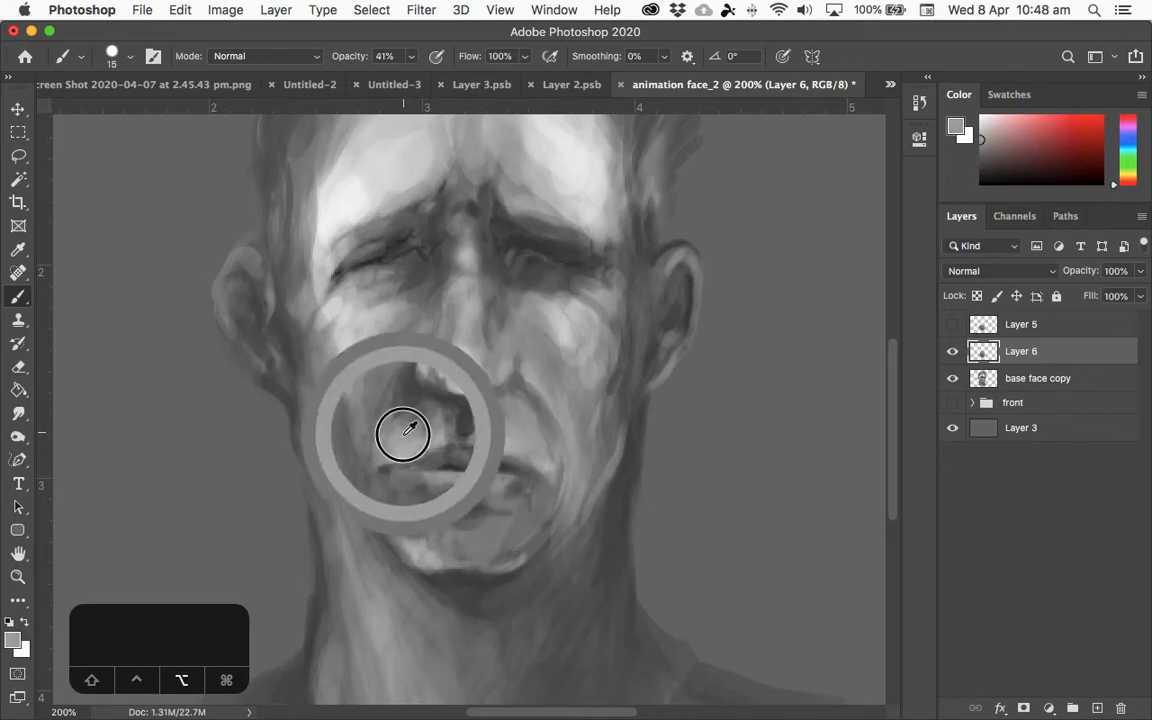
{"action": "mouse_move", "coordinate": [428, 460]}
{"action": "left_mouse_down"}
{"action": "mouse_move", "coordinate": [450, 476]}
{"action": "mouse_move", "coordinate": [506, 463]}
{"action": "mouse_move", "coordinate": [411, 470]}
{"action": "mouse_move", "coordinate": [399, 452]}
{"action": "mouse_move", "coordinate": [442, 465]}
{"action": "mouse_move", "coordinate": [427, 455]}
{"action": "mouse_move", "coordinate": [524, 432]}
{"action": "mouse_move", "coordinate": [485, 463]}
{"action": "mouse_move", "coordinate": [496, 476]}
{"action": "mouse_move", "coordinate": [419, 471]}
{"action": "mouse_move", "coordinate": [399, 453]}
{"action": "mouse_move", "coordinate": [432, 481]}
{"action": "mouse_move", "coordinate": [432, 504]}
{"action": "mouse_move", "coordinate": [513, 416]}
{"action": "left_mouse_up"}
- Repaint a thin closed mouth using a dark grey sampled near the eye, accenting the lip line and corners in black
{"action": "left_click", "coordinate": [393, 260], "text": "alt"}
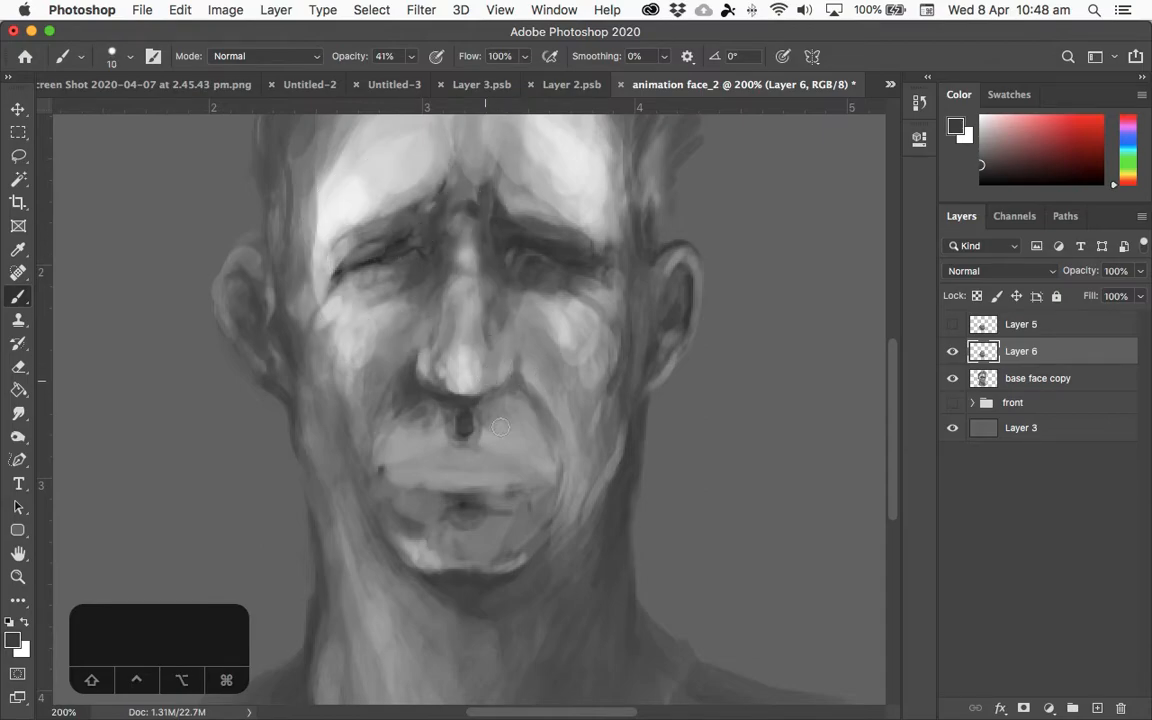
{"action": "left_click_drag", "start_coordinate": [454, 465], "coordinate": [548, 467]}
{"action": "mouse_move", "coordinate": [437, 469]}
{"action": "left_mouse_down"}
{"action": "mouse_move", "coordinate": [389, 457]}
{"action": "mouse_move", "coordinate": [391, 481]}
{"action": "mouse_move", "coordinate": [404, 485]}
{"action": "mouse_move", "coordinate": [545, 486]}
{"action": "left_mouse_up"}
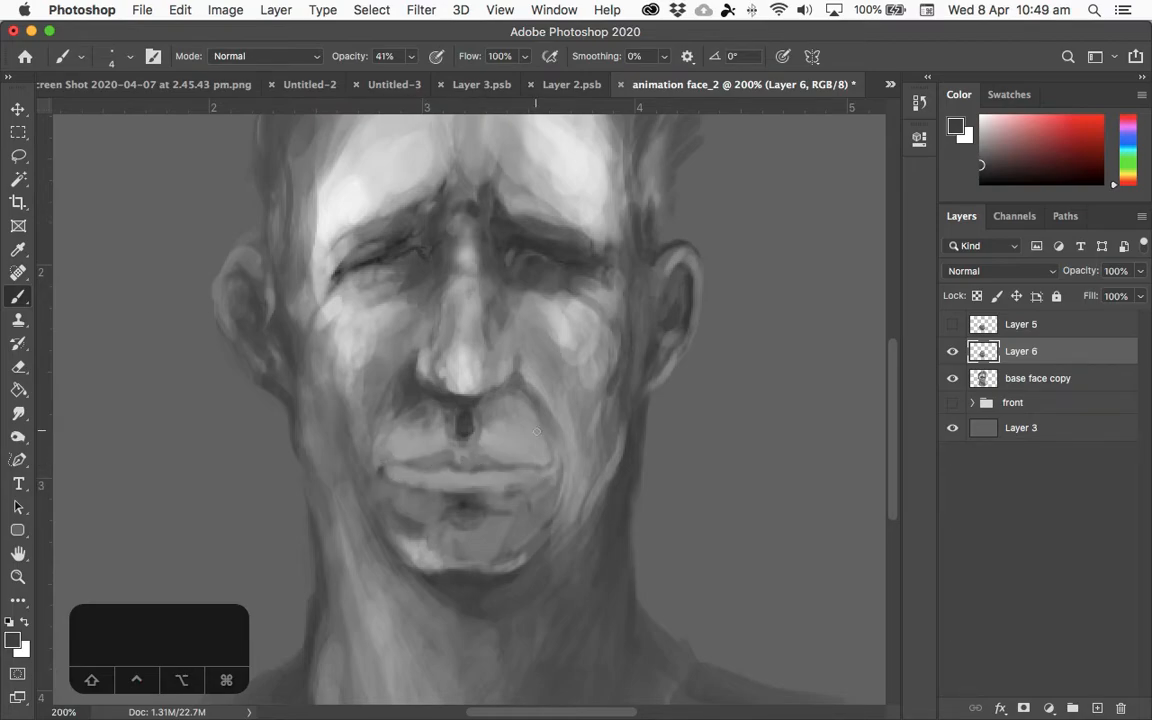
{"action": "left_click_drag", "start_coordinate": [399, 468], "coordinate": [386, 478]}
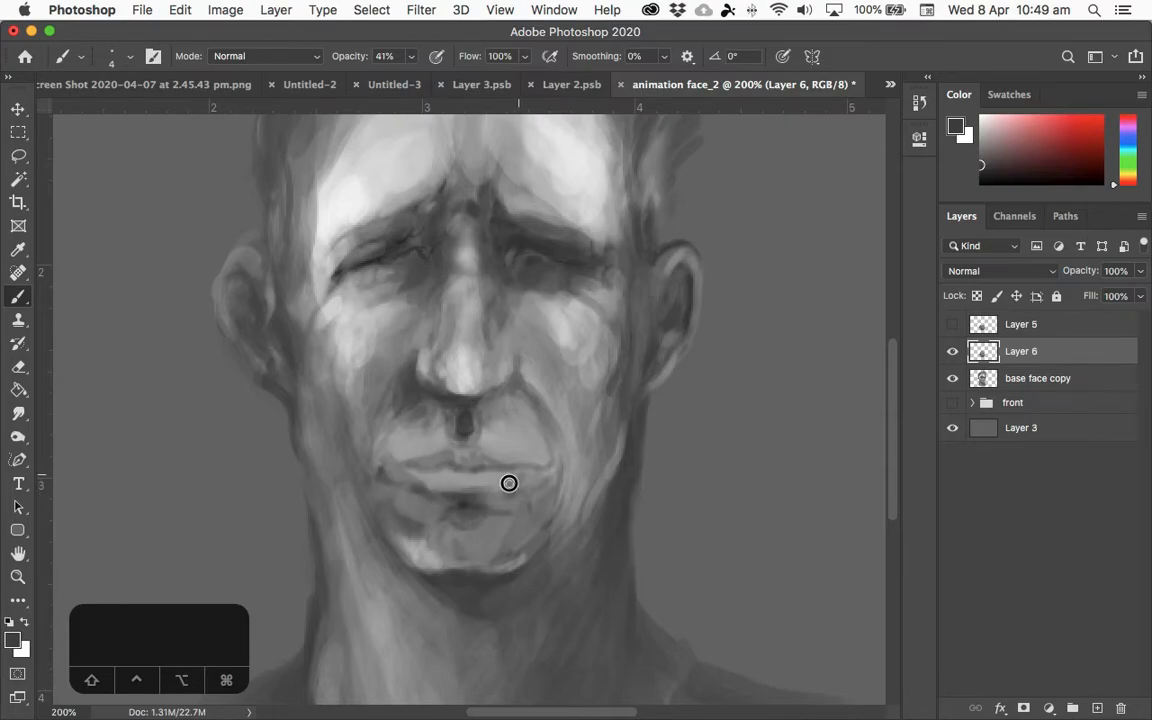
{"action": "left_click_drag", "start_coordinate": [1069, 160], "coordinate": [981, 183]}
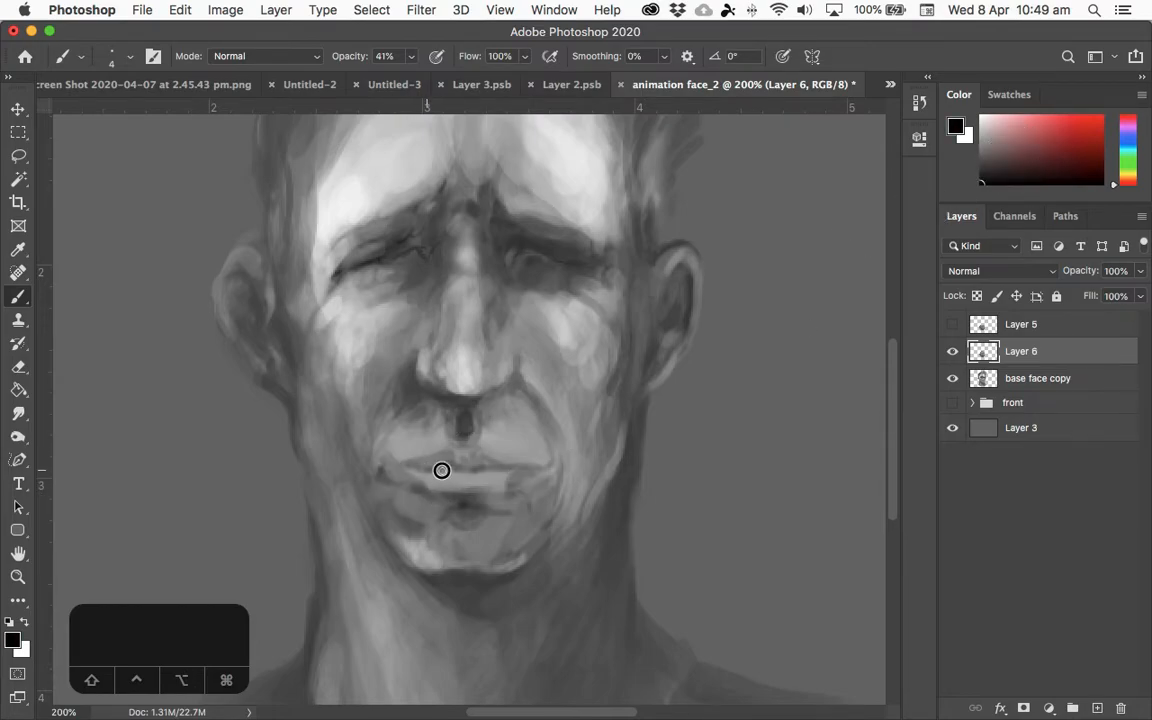
{"action": "left_click_drag", "start_coordinate": [406, 458], "coordinate": [393, 465]}
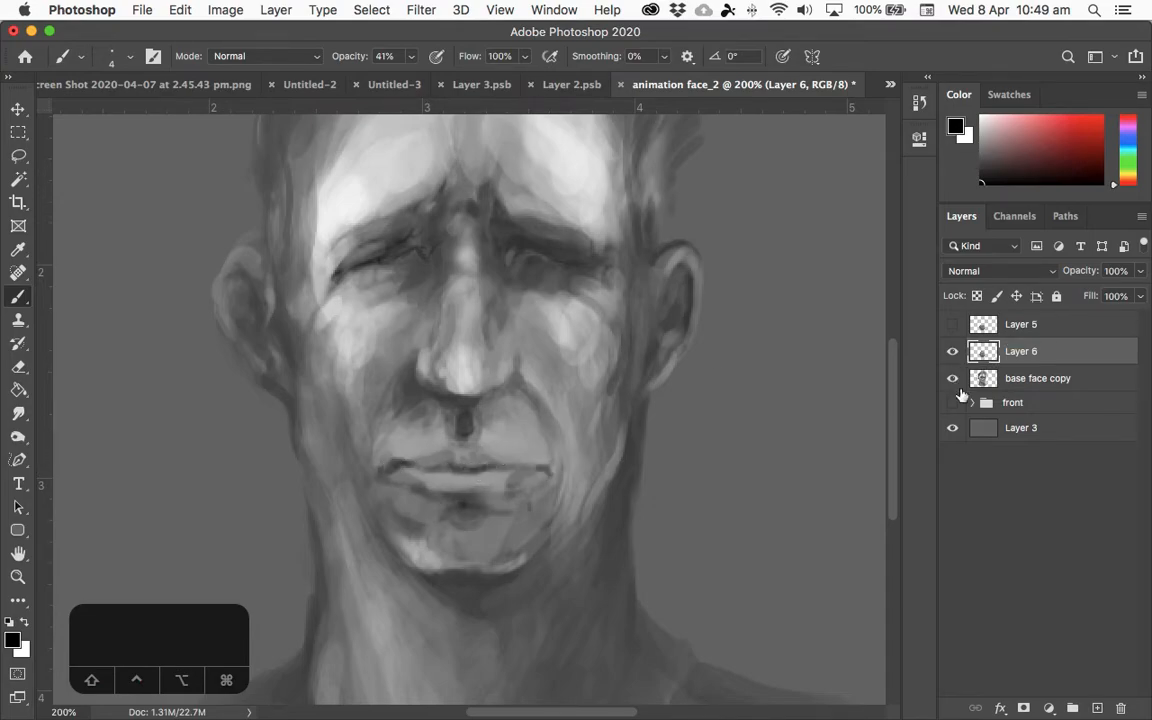
- Hide Layer 6 and base face copy, and show the expanded front group with its big smile layer
{"action": "left_click_drag", "start_coordinate": [952, 351], "coordinate": [952, 402]}
{"action": "left_click", "coordinate": [972, 402]}
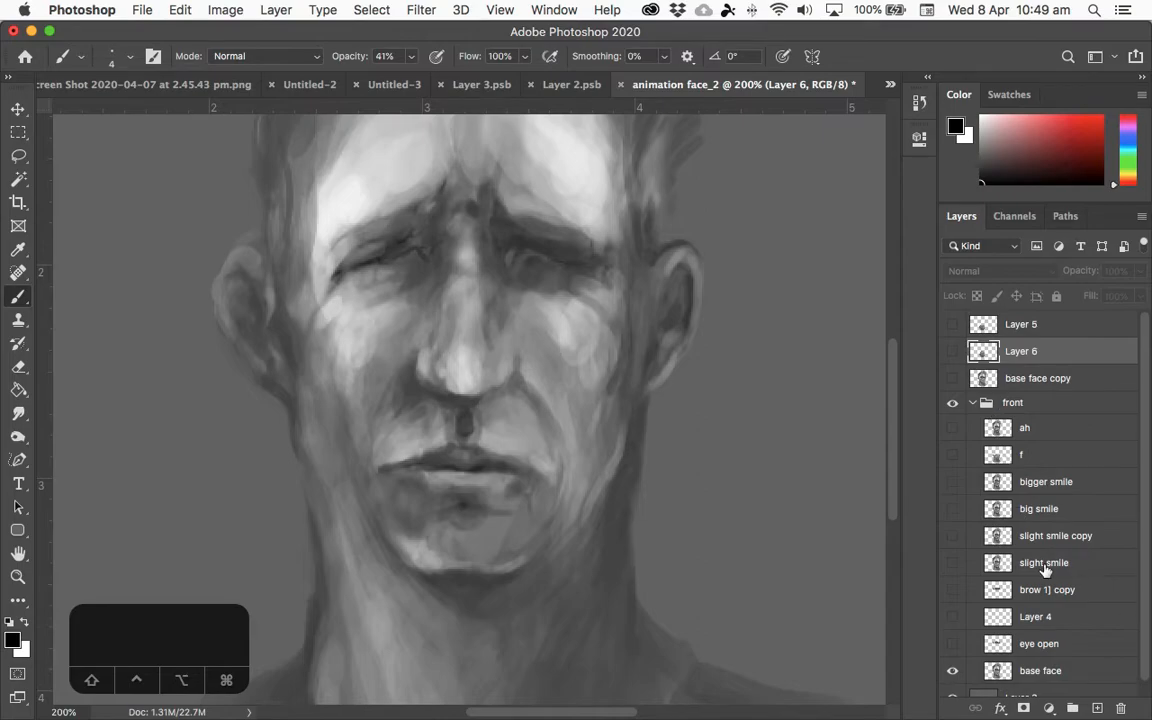
{"action": "left_click", "coordinate": [952, 509]}
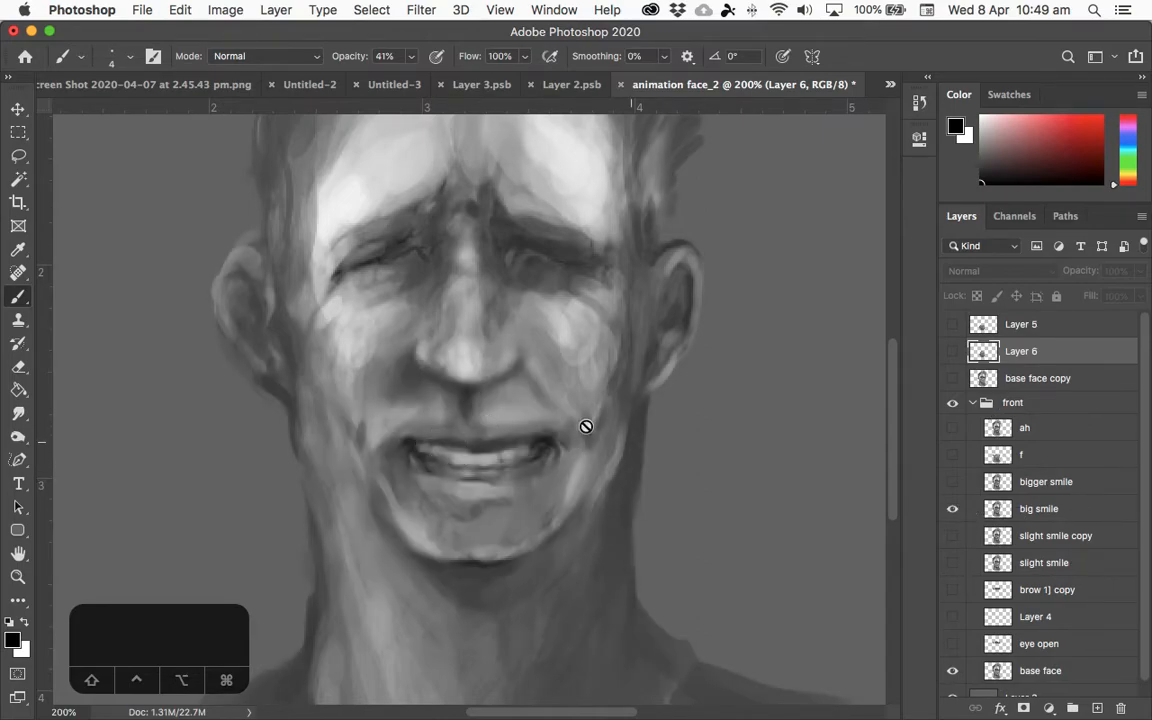
- Toggle the big smile layer's visibility repeatedly to compare the smile with the base face
{"action": "left_click", "coordinate": [952, 509]}
{"action": "left_click", "coordinate": [952, 509]}
{"action": "left_click", "coordinate": [952, 509]}
{"action": "left_click", "coordinate": [952, 509]}
{"action": "left_click", "coordinate": [952, 509]}
{"action": "left_click", "coordinate": [952, 509]}
{"action": "left_click", "coordinate": [952, 509]}
{"action": "left_click", "coordinate": [952, 509]}
{"action": "left_click", "coordinate": [952, 509]}
{"action": "left_click", "coordinate": [952, 509]}
{"action": "left_click", "coordinate": [950, 591]}
{"action": "left_click", "coordinate": [952, 509]}
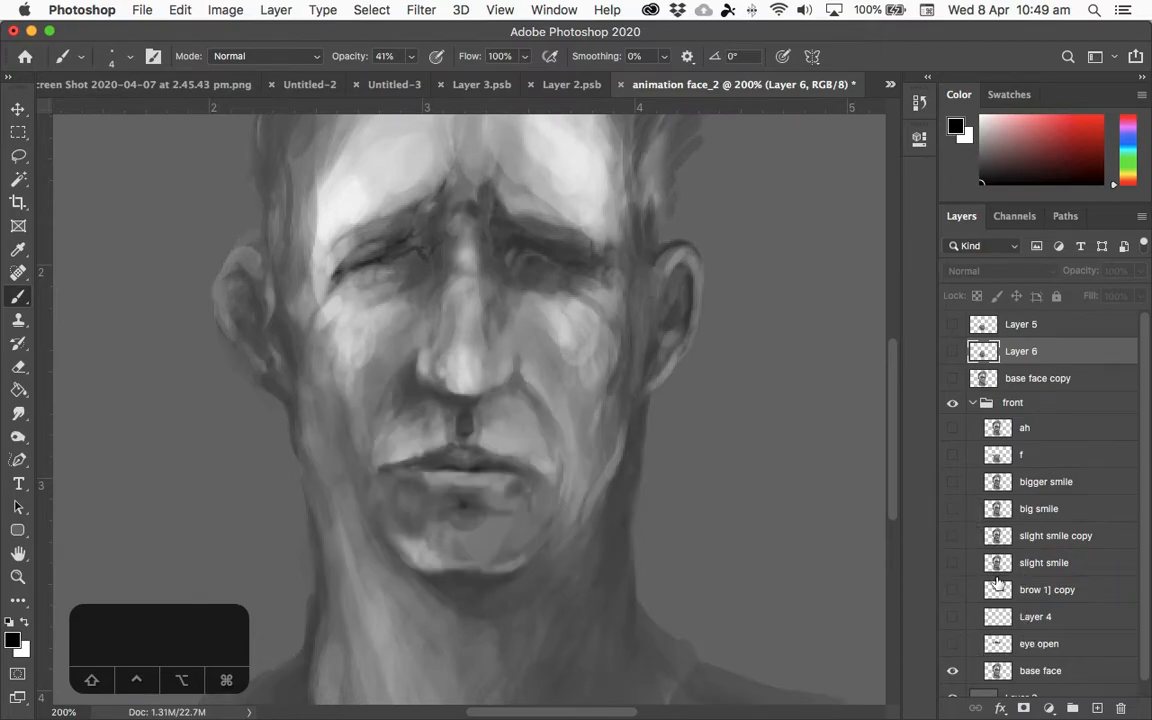
- Toggle the brow 1] copy layer's visibility to compare its brows and eyes with the base face
{"action": "left_click", "coordinate": [953, 592]}
{"action": "left_click", "coordinate": [953, 592]}
{"action": "left_click", "coordinate": [953, 592]}
{"action": "left_click", "coordinate": [953, 592]}
{"action": "left_click", "coordinate": [953, 592]}
{"action": "left_click", "coordinate": [961, 594]}
{"action": "left_click", "coordinate": [962, 599]}
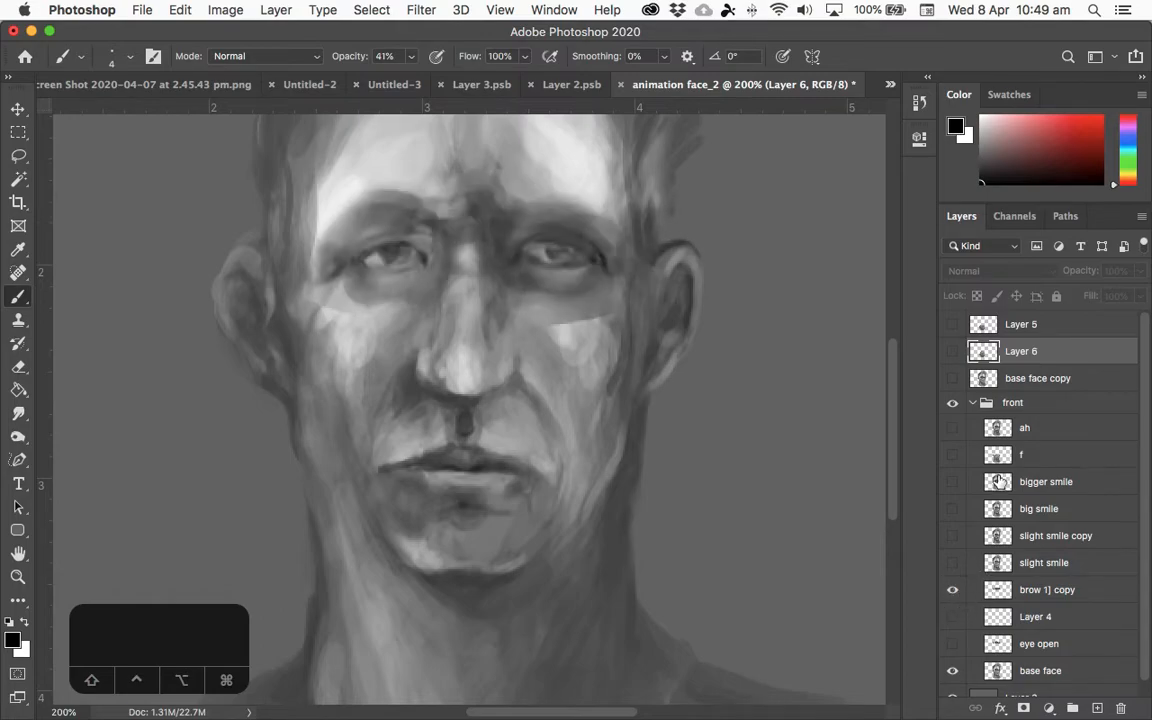
- Show Layer 6 and toggle its visibility to compare the repainted mouth with the original under the brow layer
{"action": "left_click", "coordinate": [954, 356]}
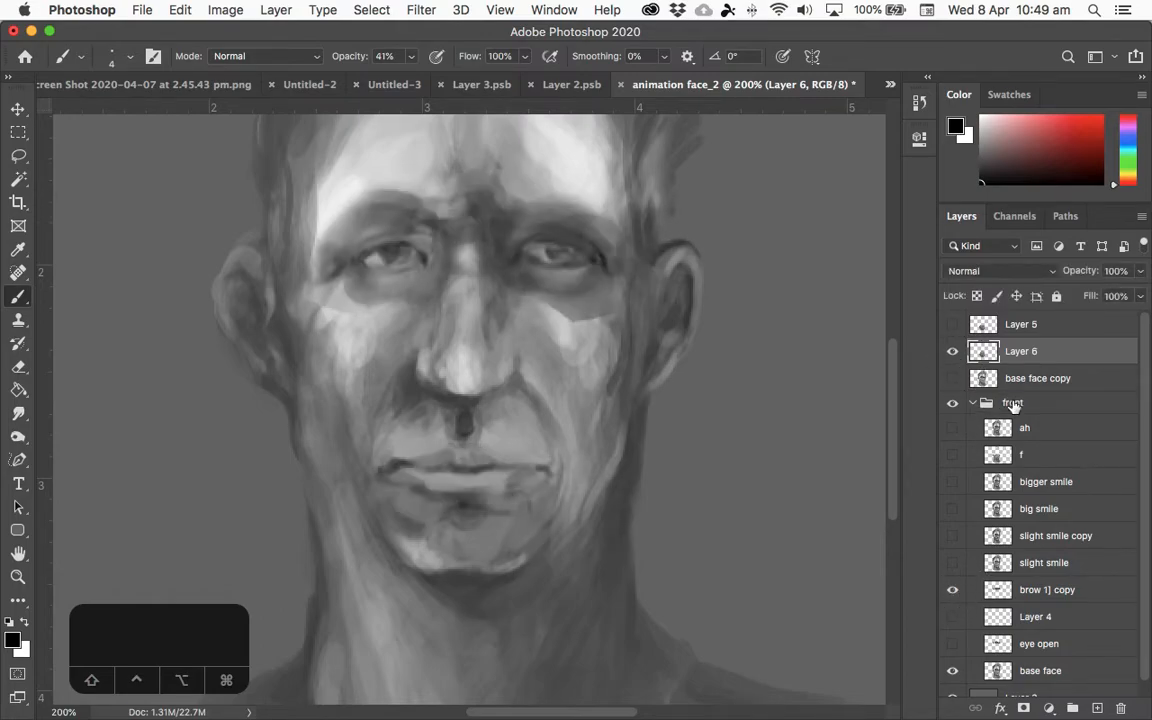
{"action": "left_click", "coordinate": [956, 356]}
{"action": "left_click", "coordinate": [958, 357]}
{"action": "left_click", "coordinate": [954, 356]}
{"action": "left_click", "coordinate": [958, 358]}
- Hide the brow 1] copy layer, recheck Layer 6, and move slight smile copy directly above base face
{"action": "left_click", "coordinate": [955, 592]}
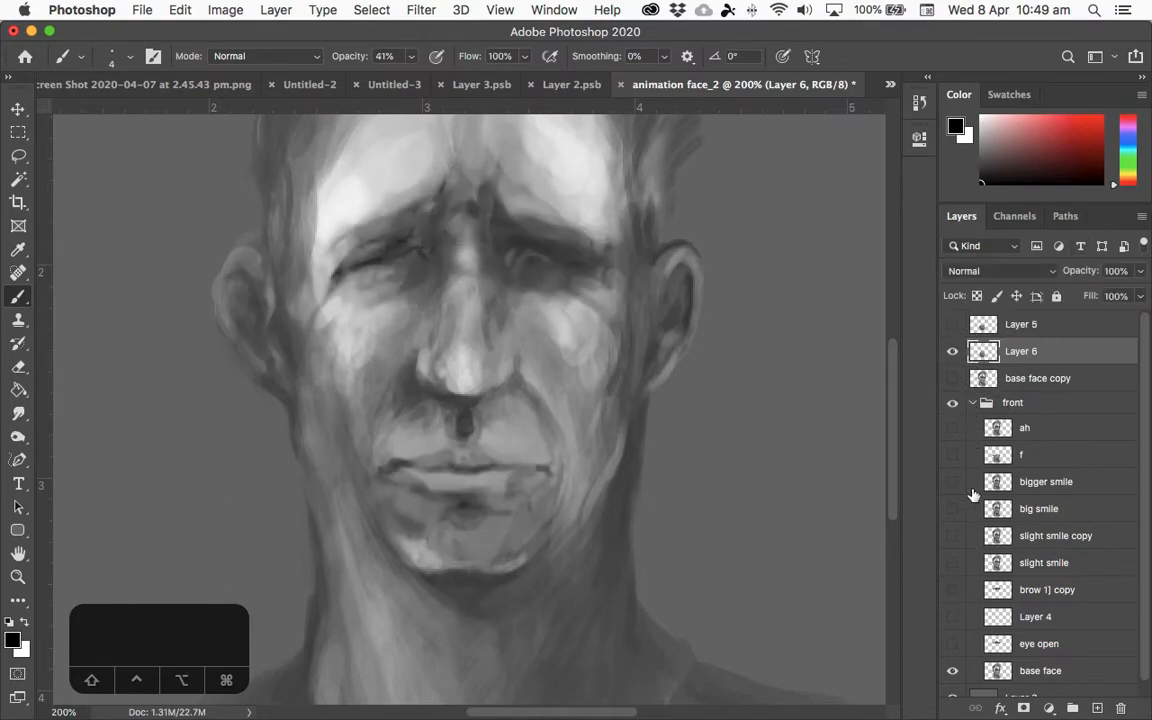
{"action": "left_click", "coordinate": [955, 356]}
{"action": "left_click", "coordinate": [956, 357]}
{"action": "left_click_drag", "start_coordinate": [1050, 536], "coordinate": [1040, 662]}
- Add a dark blue Color Overlay at 20% opacity to Layer 6 and check the layer's extent by toggling its visibility
{"action": "left_click", "coordinate": [1035, 356]}
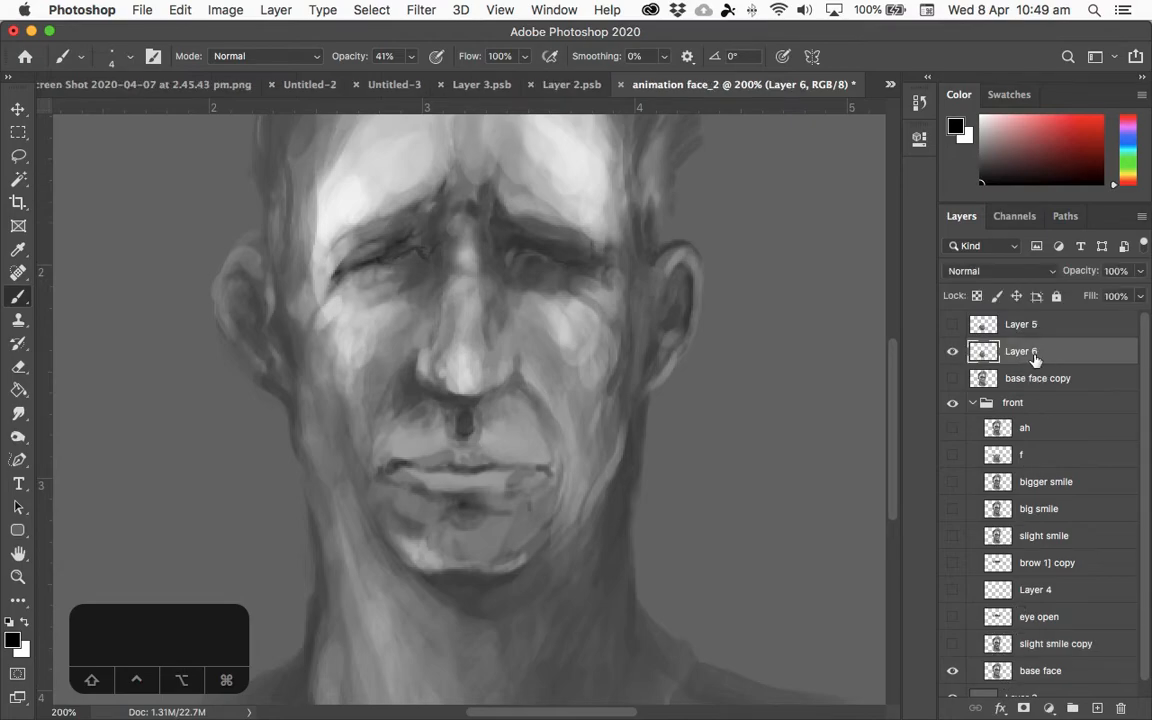
{"action": "left_click", "coordinate": [999, 707]}
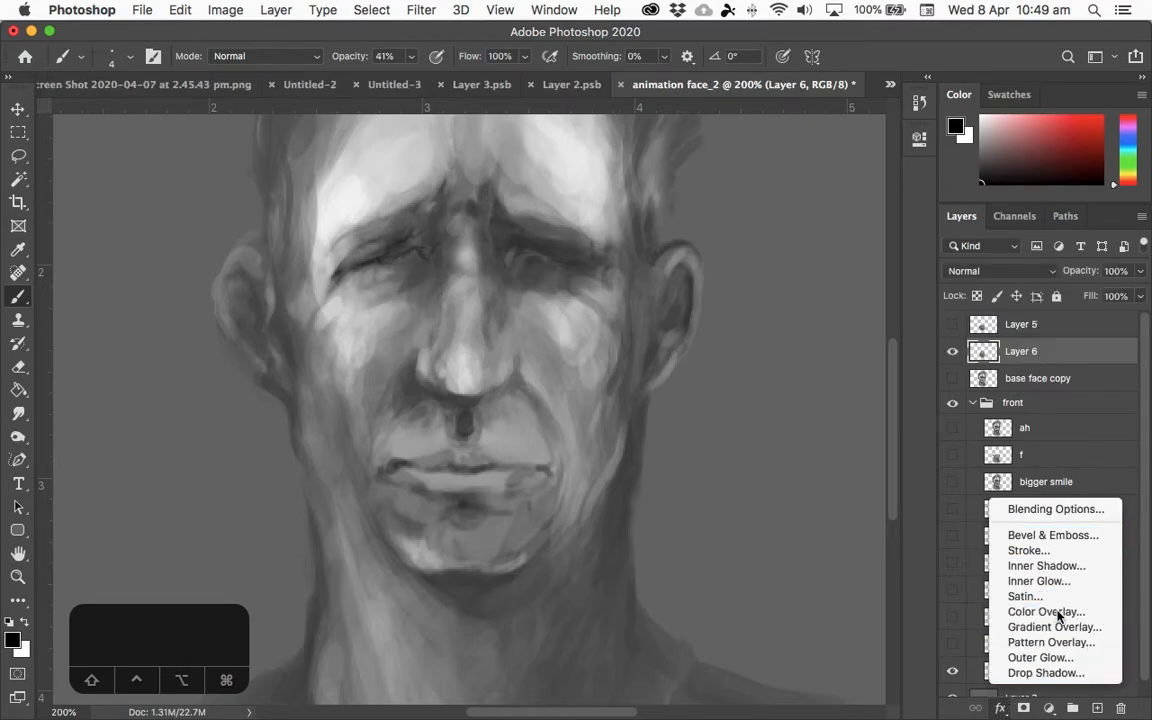
{"action": "key", "text": "Escape"}
{"action": "left_click_drag", "start_coordinate": [815, 303], "coordinate": [775, 303]}
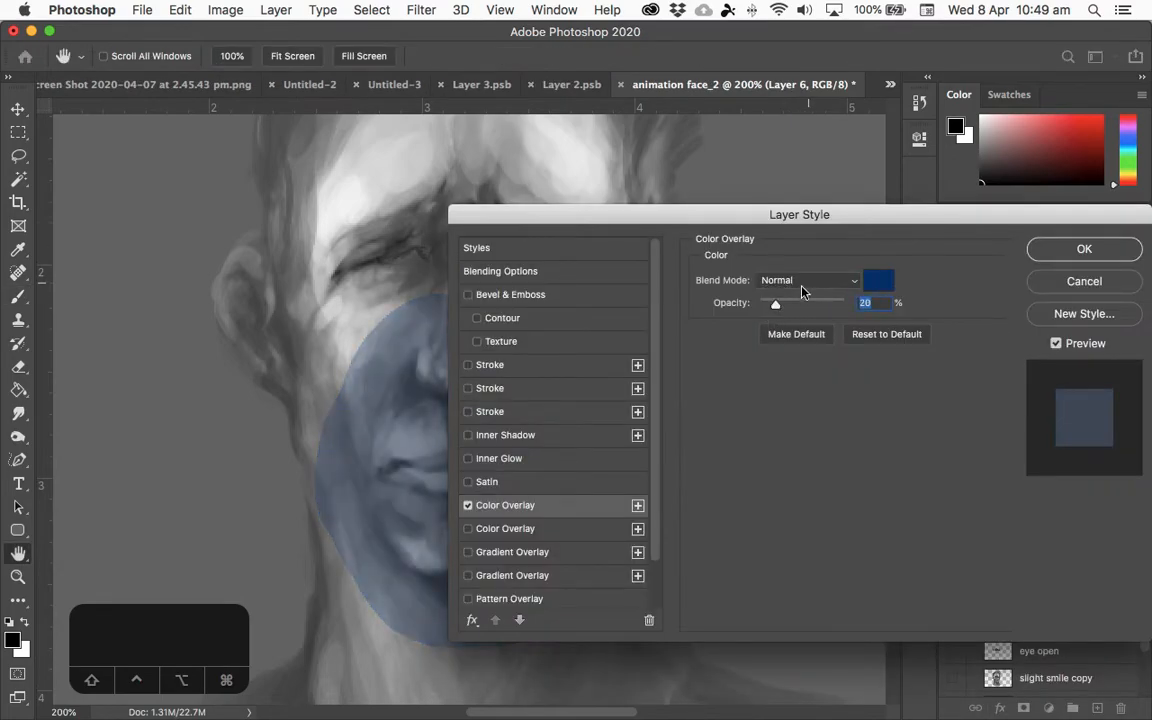
{"action": "left_click", "coordinate": [1082, 249]}
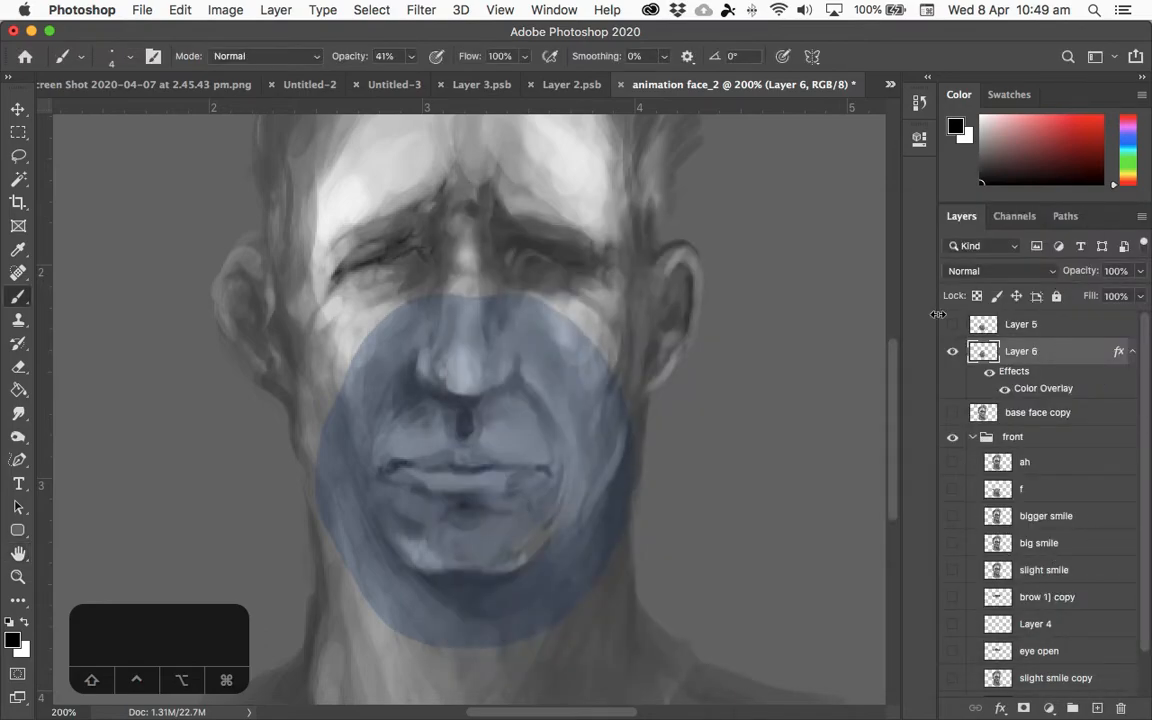
{"action": "left_click", "coordinate": [952, 352]}
{"action": "left_click", "coordinate": [952, 352]}
- Soften Layer 6's outer edge all around with an 80 px soft round eraser at 0% hardness, including the area over the nose and cheeks
{"action": "key", "text": "e"}
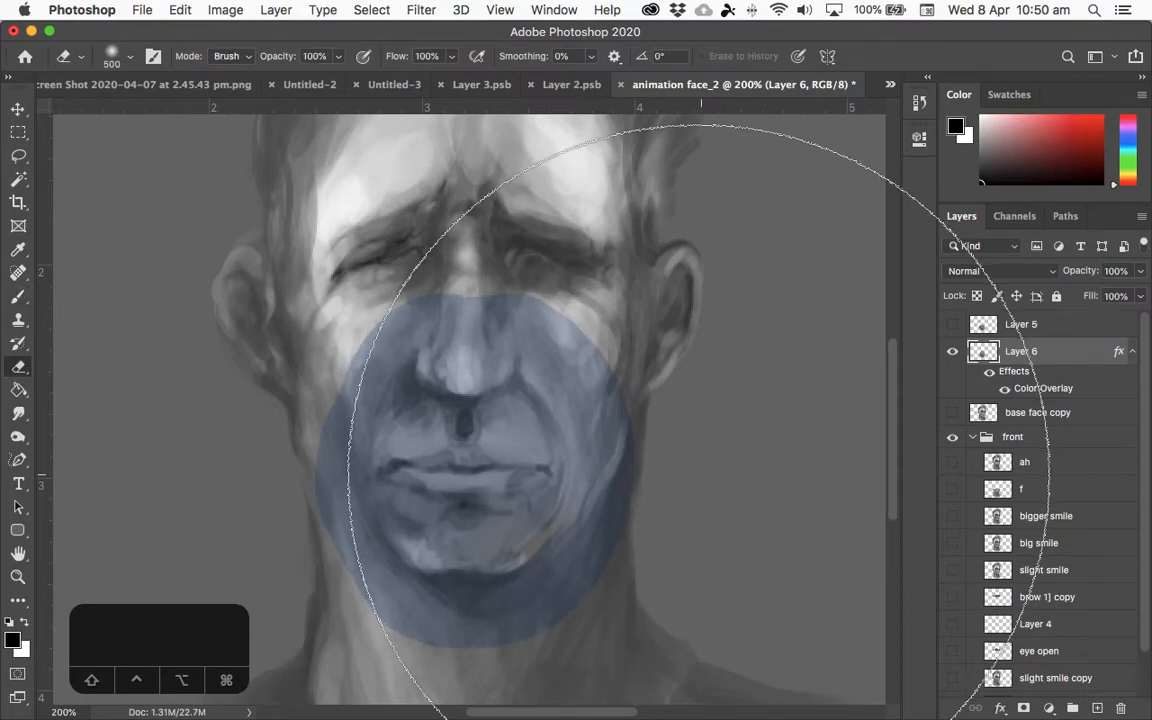
{"action": "key", "text": "bracketleft"}
{"action": "key", "text": "bracketleft"}
{"action": "key", "text": "bracketleft"}
{"action": "key", "text": "bracketleft"}
{"action": "key", "text": "bracketleft"}
{"action": "key", "text": "bracketleft"}
{"action": "key", "text": "bracketleft"}
{"action": "key", "text": "bracketleft"}
{"action": "key", "text": "bracketleft"}
{"action": "key", "text": "bracketleft"}
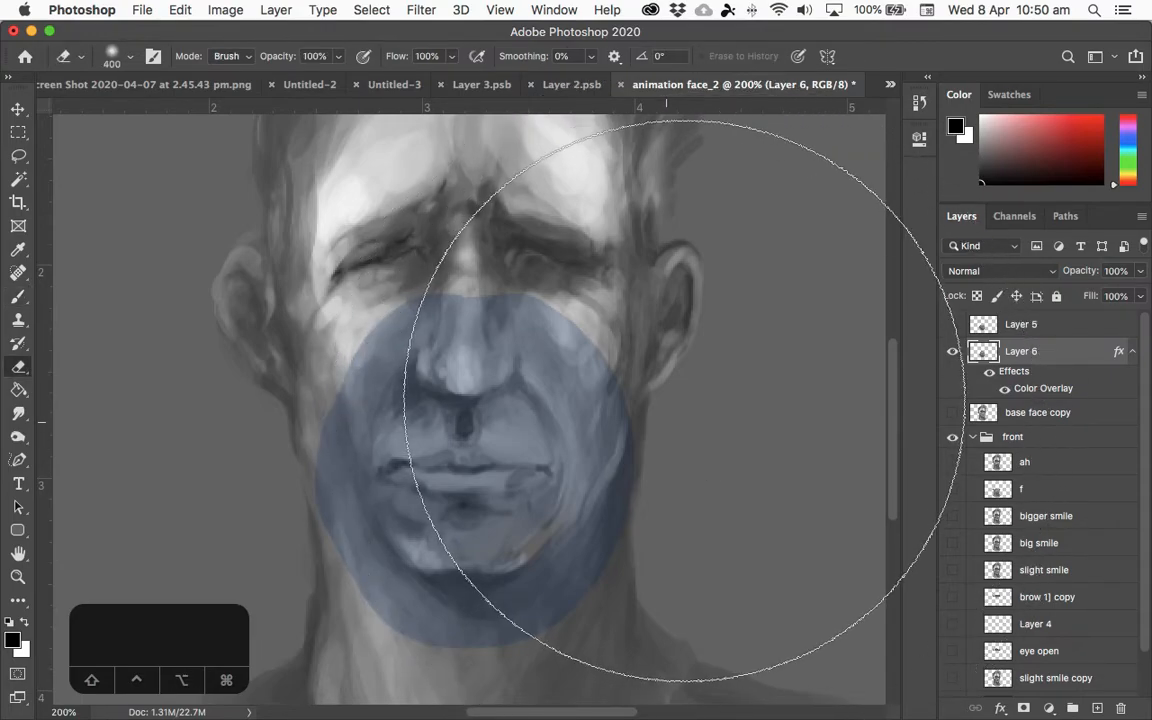
{"action": "right_click", "coordinate": [700, 368]}
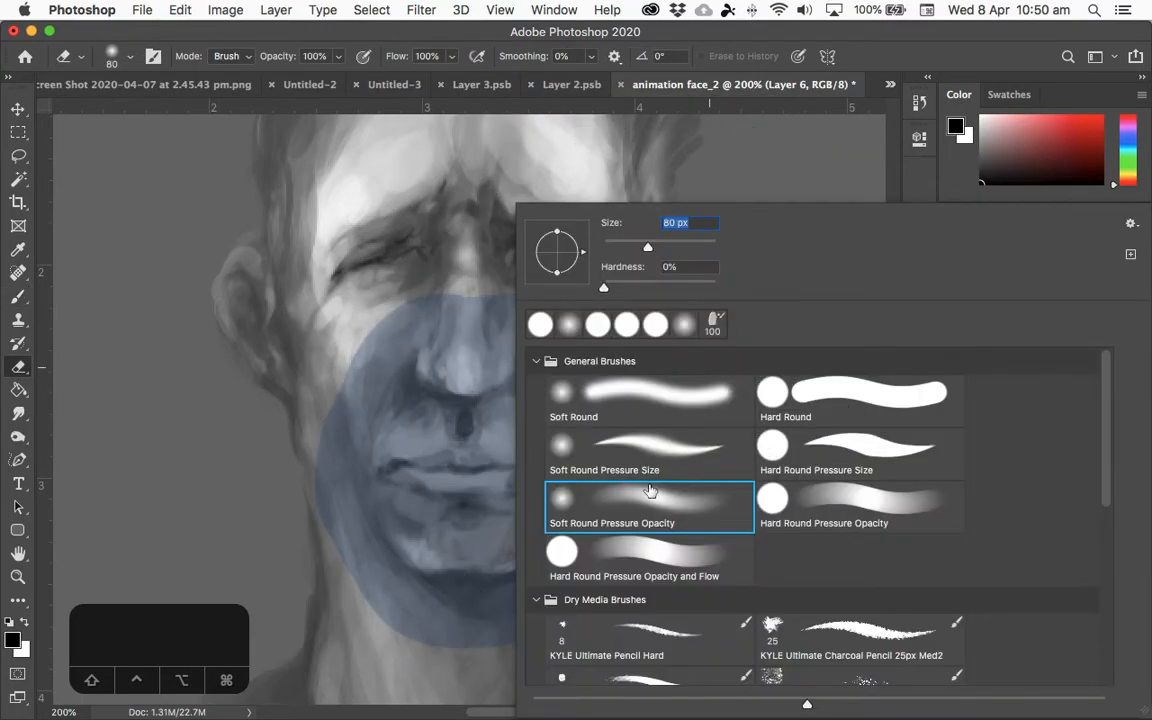
{"action": "left_click", "coordinate": [445, 635]}
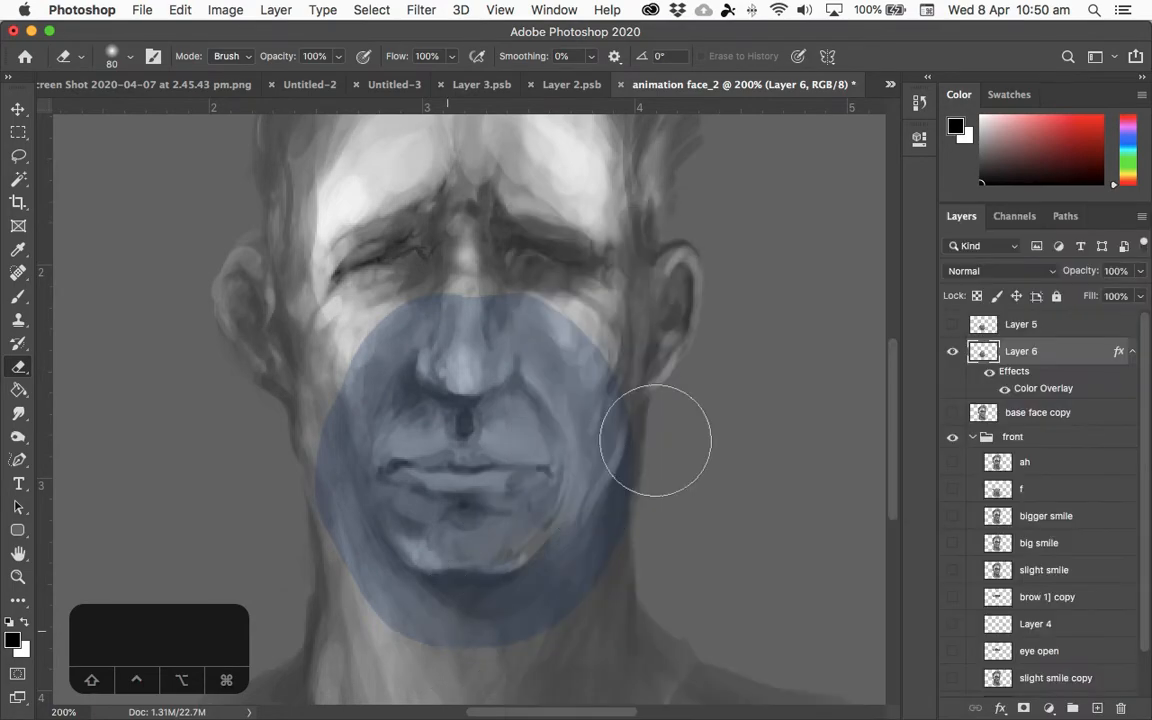
{"action": "left_click_drag", "start_coordinate": [482, 671], "coordinate": [480, 672]}
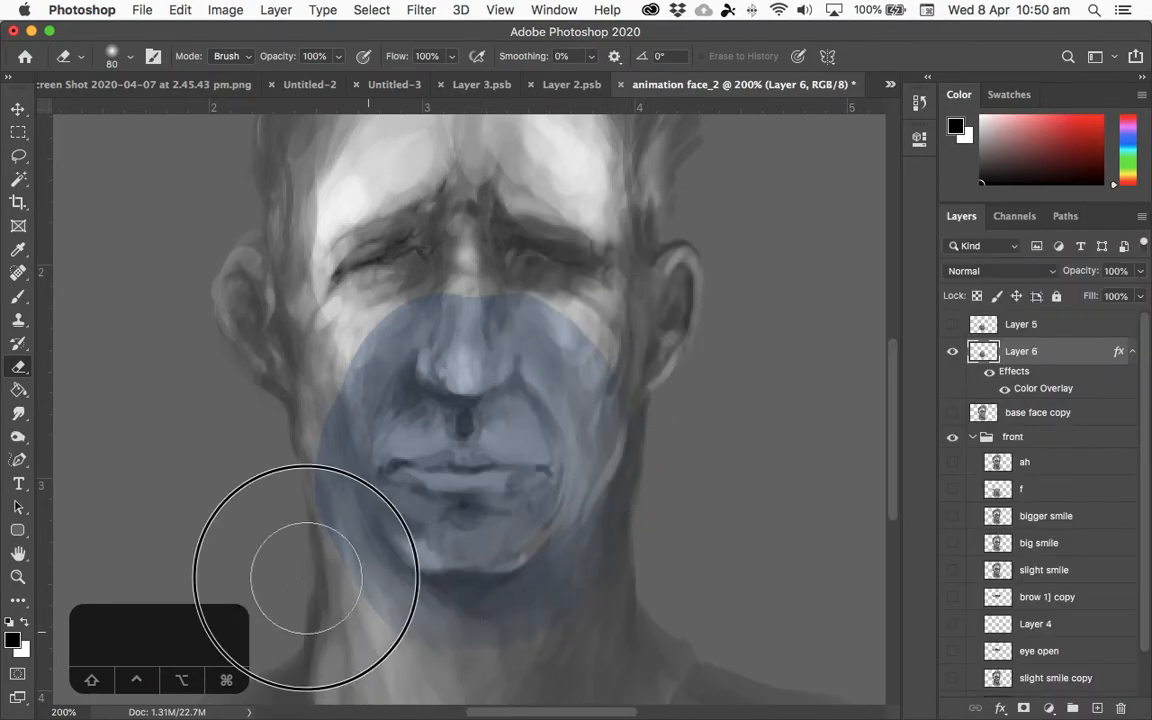
{"action": "mouse_move", "coordinate": [455, 305]}
{"action": "left_mouse_down"}
{"action": "mouse_move", "coordinate": [545, 360]}
{"action": "mouse_move", "coordinate": [586, 347]}
{"action": "left_mouse_up"}
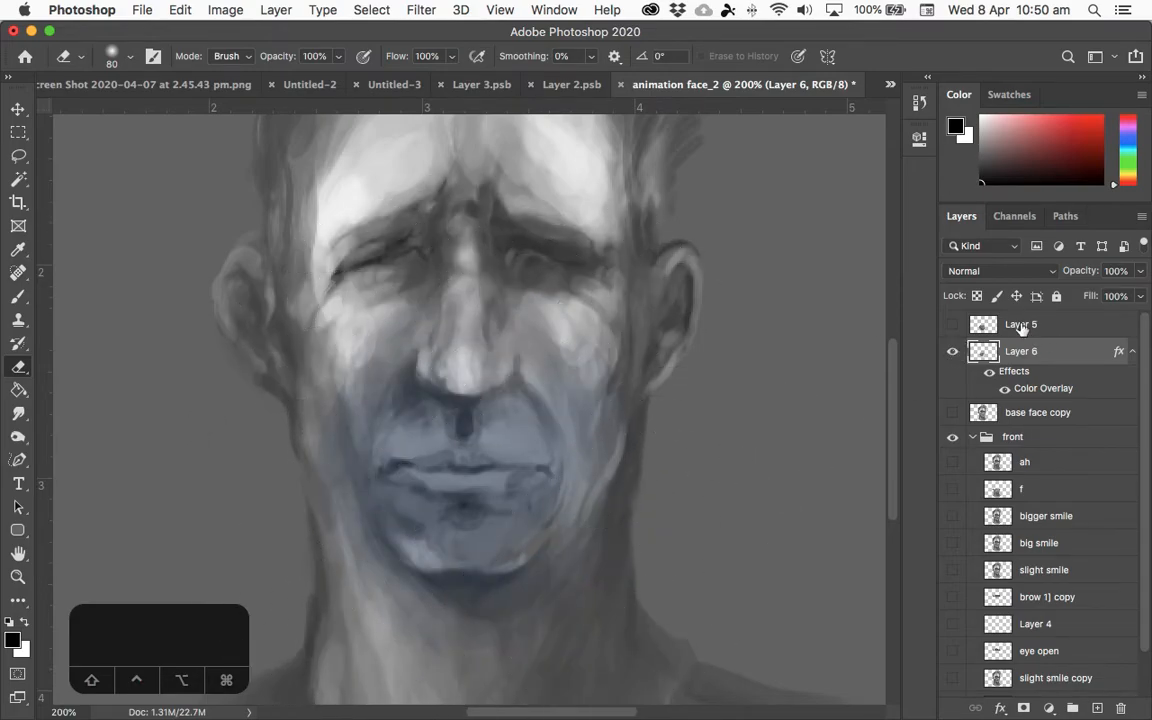
- Turn off Layer 6's Color Overlay, compare the repainted mouth with the original by toggling the layer, and leave Layer 6 hidden
{"action": "left_click", "coordinate": [1005, 388]}
{"action": "left_click", "coordinate": [1005, 388]}
{"action": "left_click", "coordinate": [1004, 388]}
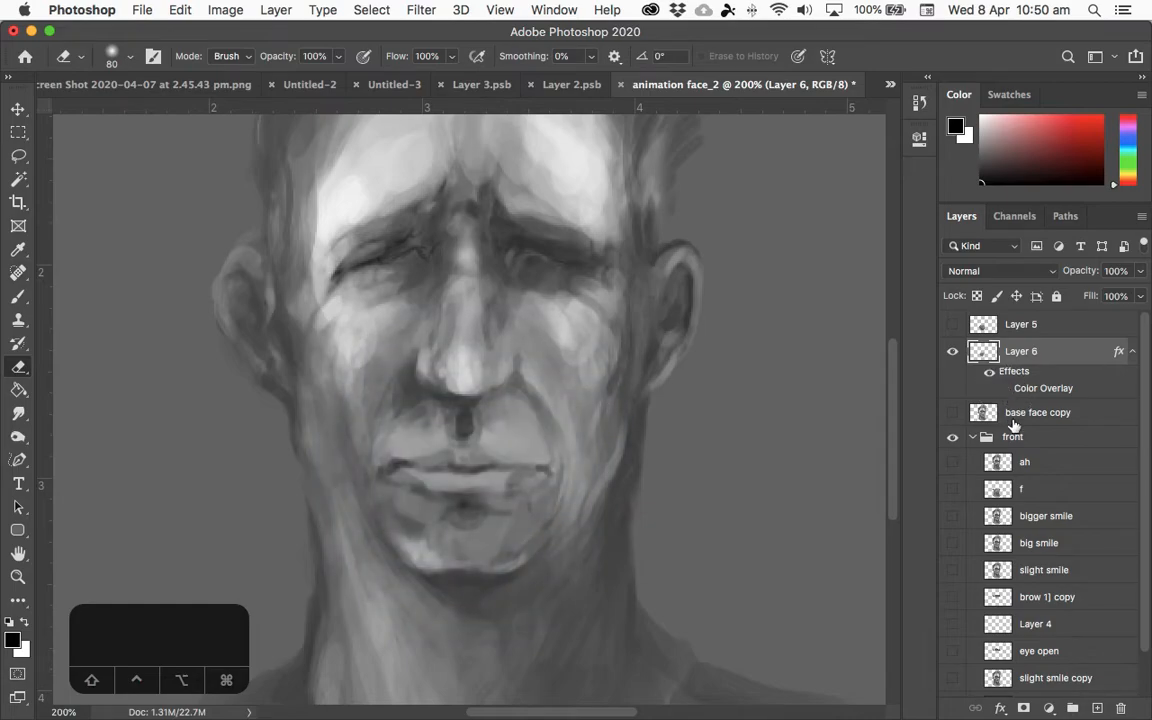
{"action": "left_click", "coordinate": [953, 353]}
{"action": "left_click", "coordinate": [953, 353]}
{"action": "left_click", "coordinate": [953, 353]}
{"action": "left_click", "coordinate": [953, 353]}
{"action": "left_click", "coordinate": [953, 353]}
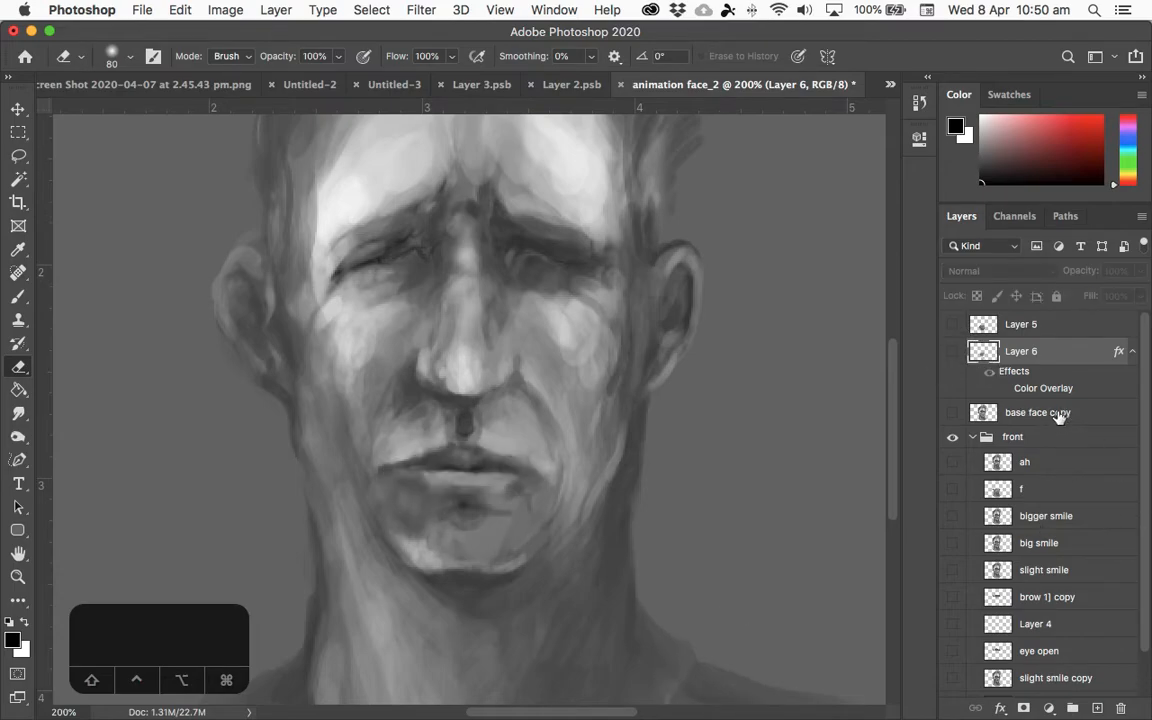
- Show base face copy, hide the front group, and toggle the copy's visibility to check the whole head
{"action": "left_click", "coordinate": [1059, 416]}
{"action": "left_click", "coordinate": [952, 412]}
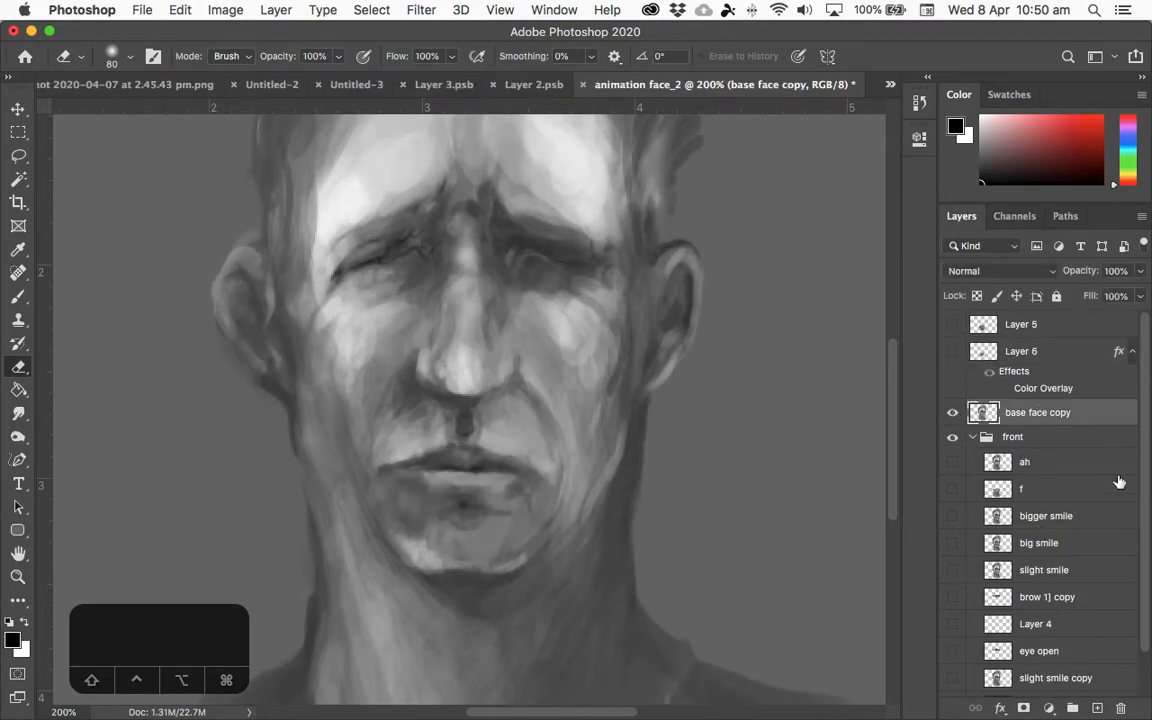
{"action": "left_click", "coordinate": [953, 439]}
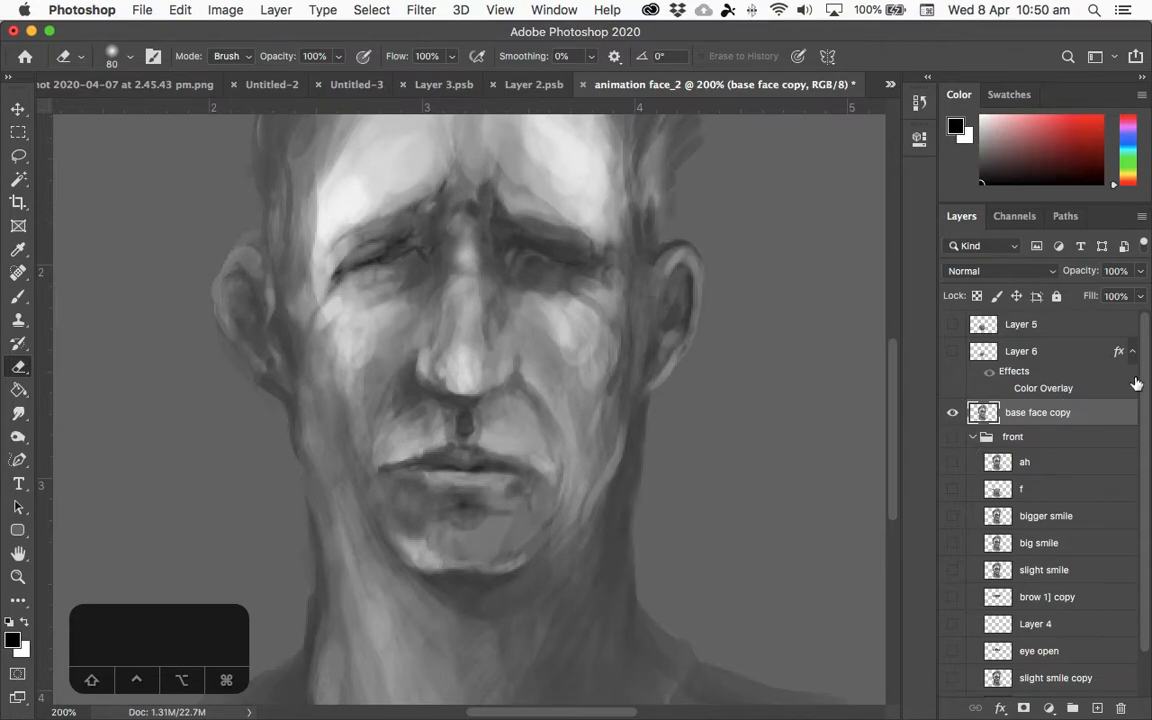
{"action": "key", "text": "super+bracketleft"}
{"action": "key", "text": "super+1"}
{"action": "key", "text": "super+bracketright"}
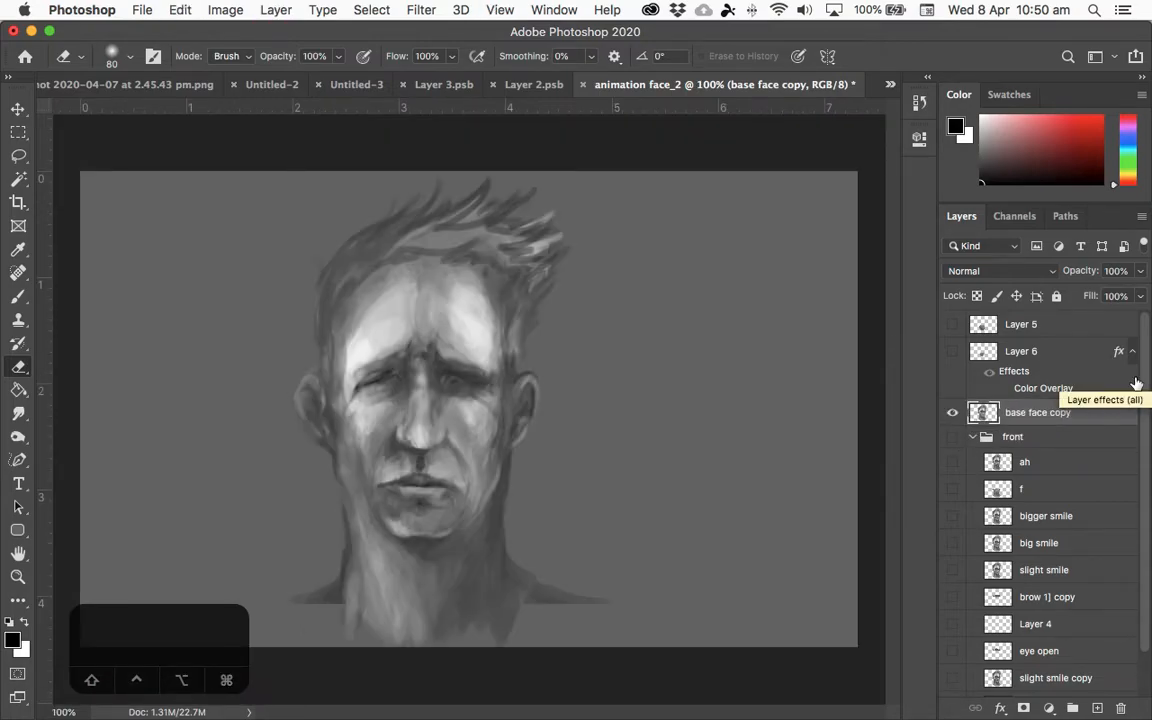
{"action": "double_click", "coordinate": [953, 412]}
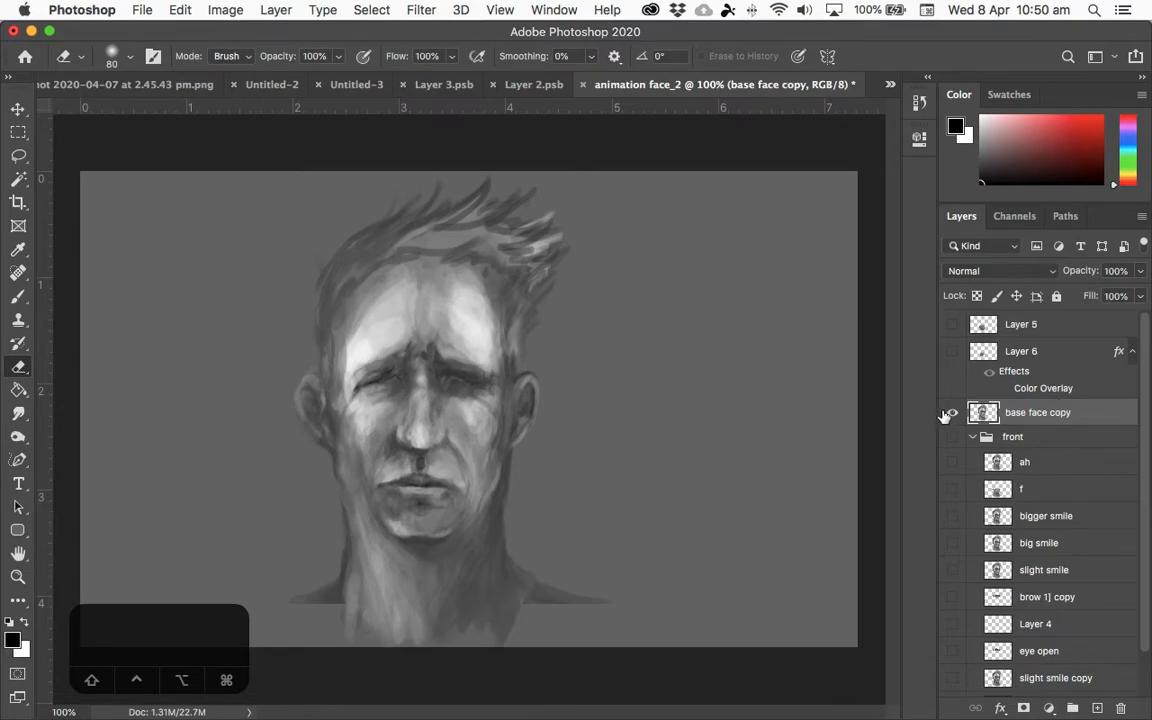
{"action": "left_click", "coordinate": [953, 413]}
{"action": "left_click", "coordinate": [952, 412]}
- Duplicate base face copy and hide the original, leaving only the duplicate visible
{"action": "left_click_drag", "start_coordinate": [1098, 419], "coordinate": [1100, 706]}
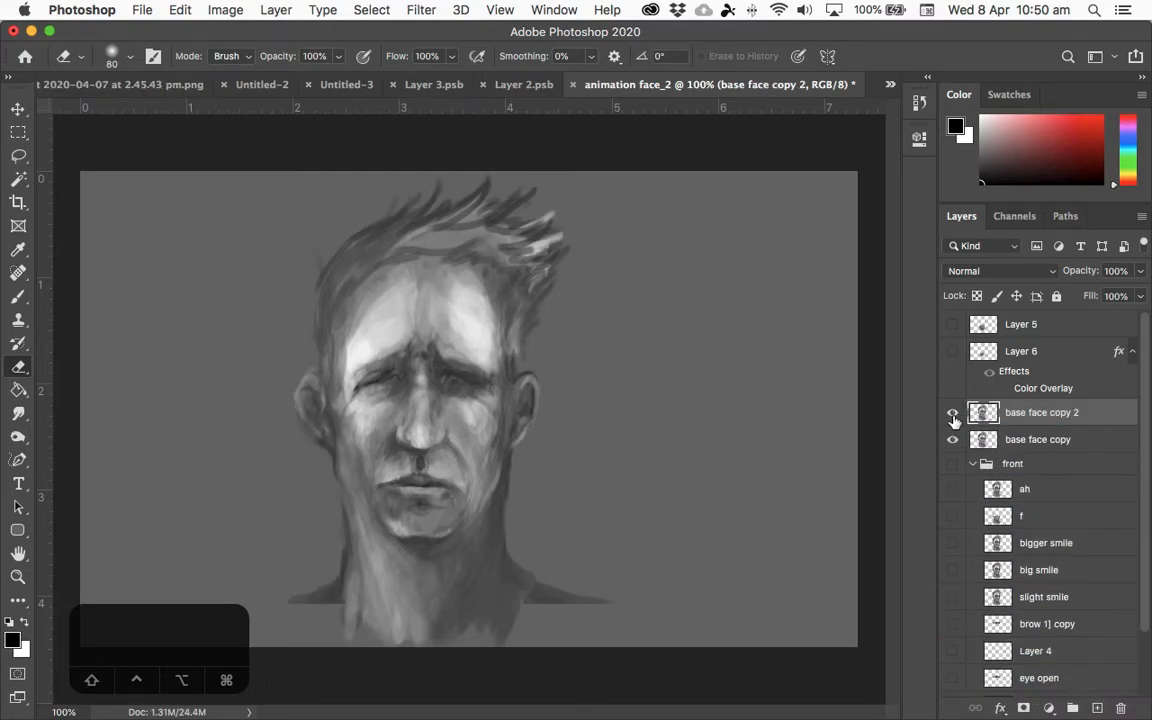
{"action": "left_click", "coordinate": [953, 414]}
{"action": "left_click", "coordinate": [951, 440]}
{"action": "left_click", "coordinate": [952, 412]}
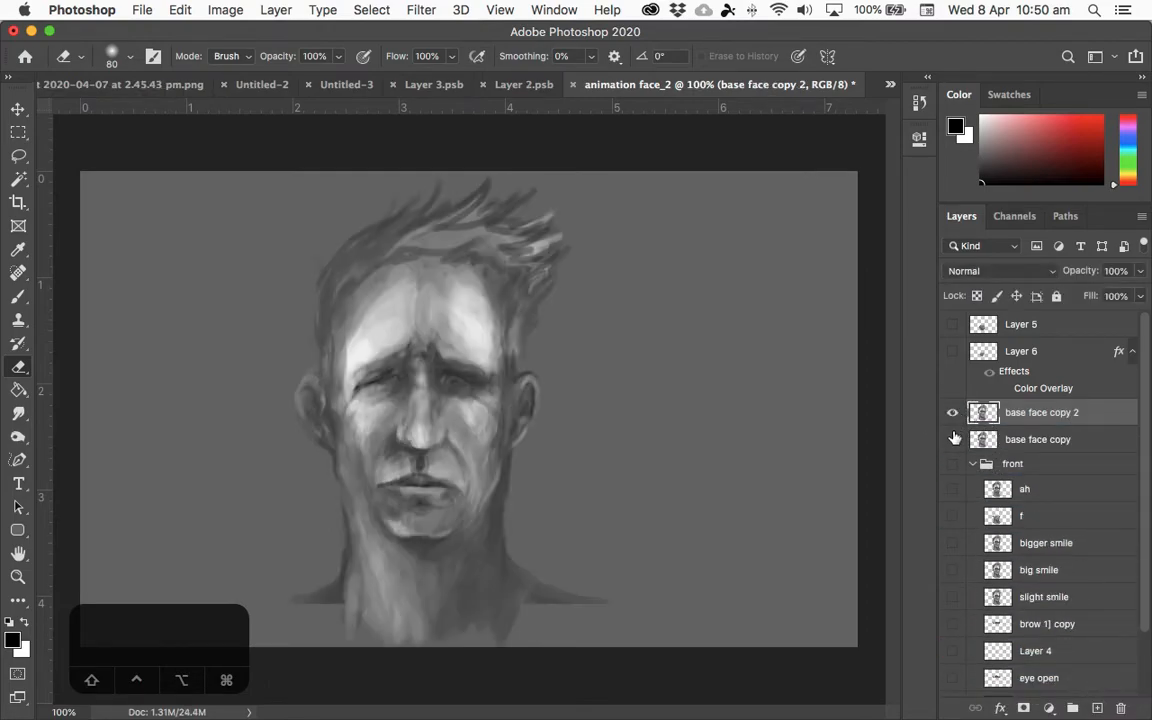
- Open the Liquify filter on base face copy 2, set the brush size to 250, and undo a test warp across the face
{"action": "left_click", "coordinate": [410, 12]}
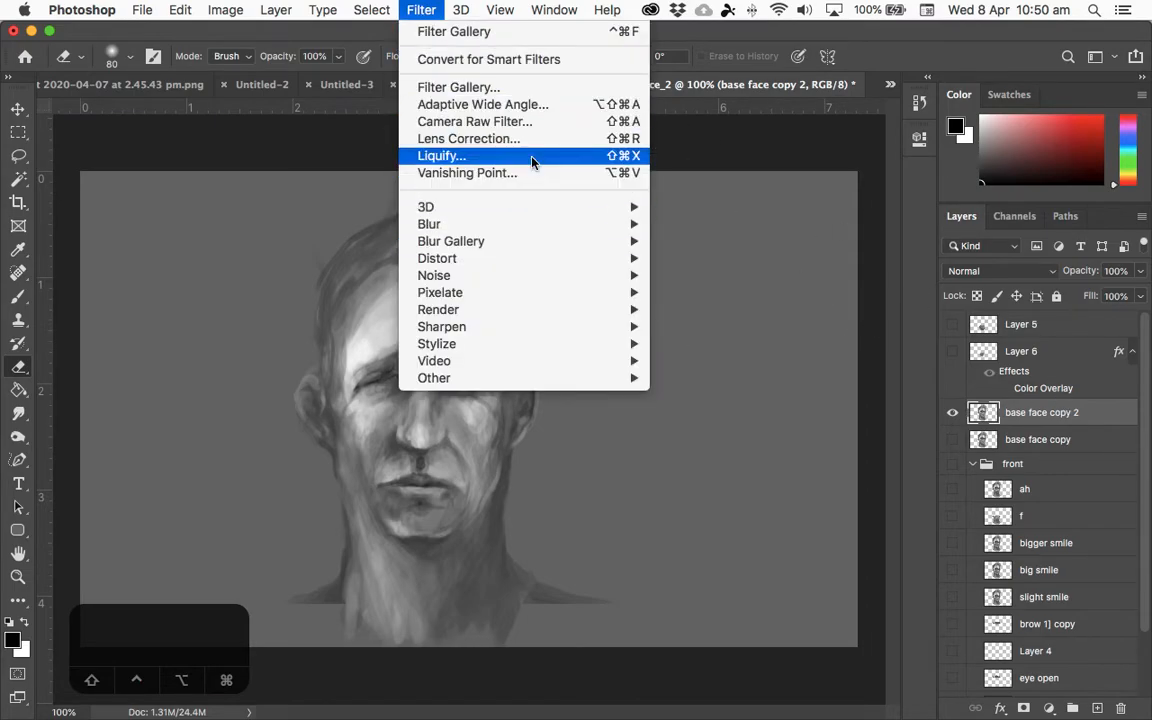
{"action": "left_click", "coordinate": [450, 158]}
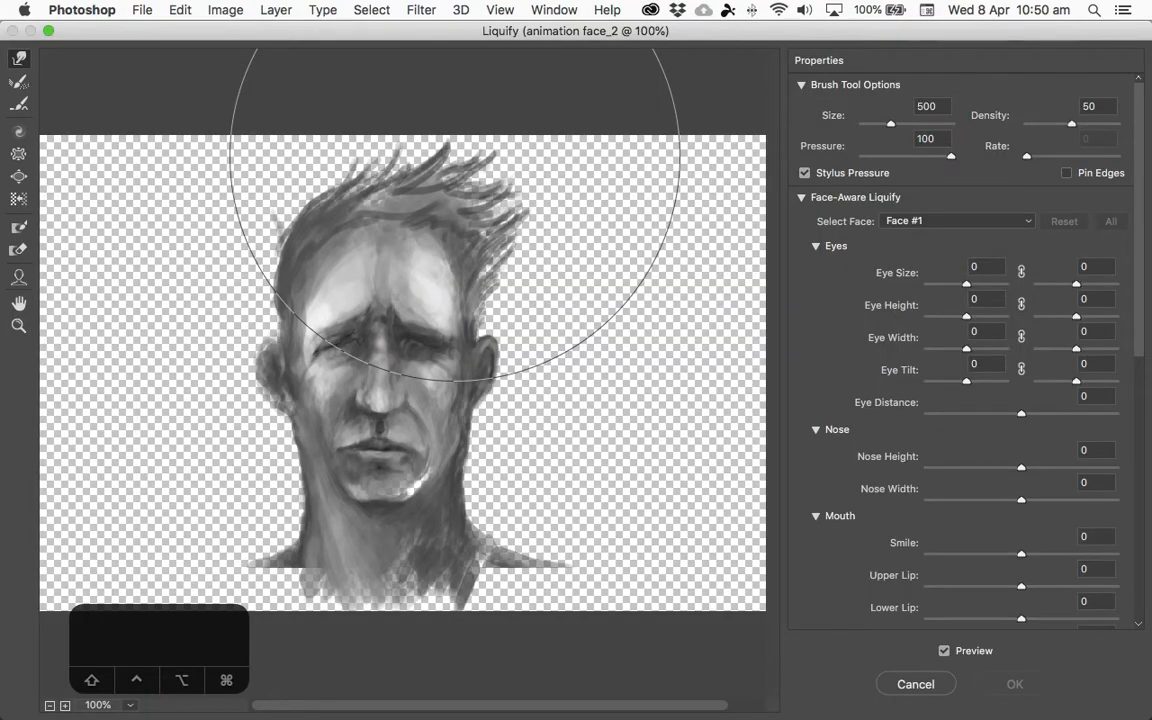
{"action": "key", "text": "bracketleft"}
{"action": "key", "text": "bracketleft"}
{"action": "key", "text": "bracketleft"}
{"action": "key", "text": "bracketleft"}
{"action": "key", "text": "bracketleft"}
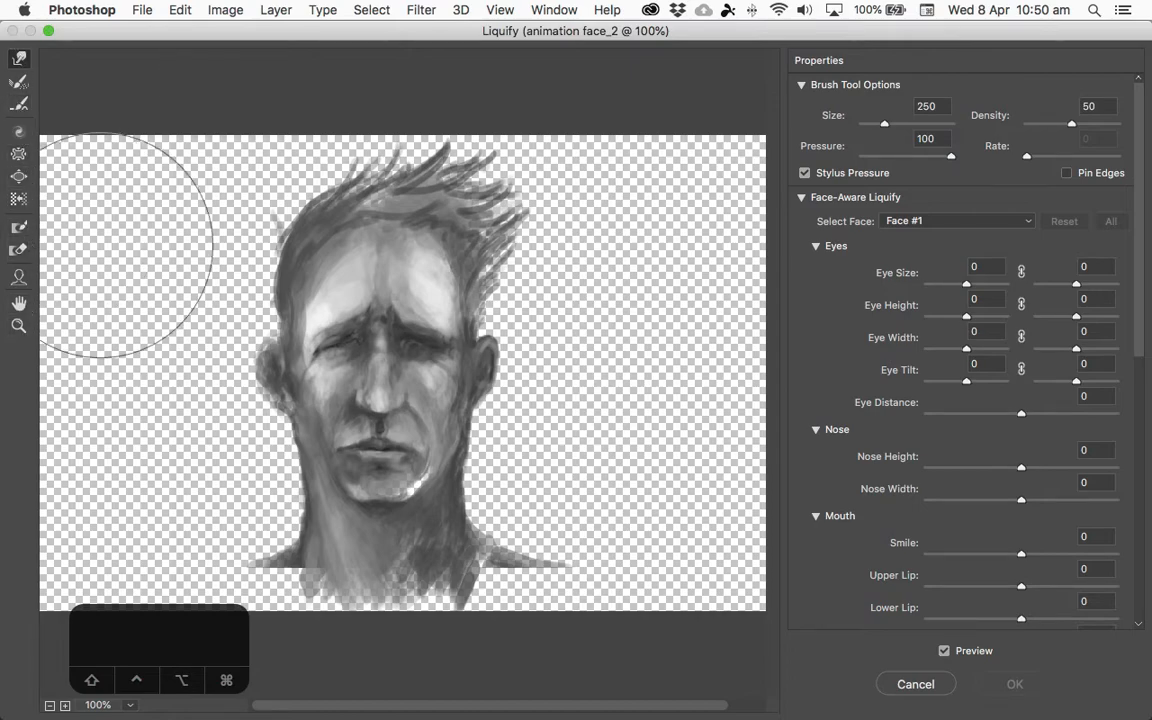
{"action": "mouse_move", "coordinate": [400, 350]}
{"action": "left_mouse_down"}
{"action": "mouse_move", "coordinate": [428, 339]}
{"action": "mouse_move", "coordinate": [450, 303]}
{"action": "mouse_move", "coordinate": [435, 364]}
{"action": "mouse_move", "coordinate": [478, 298]}
{"action": "mouse_move", "coordinate": [496, 345]}
{"action": "mouse_move", "coordinate": [518, 331]}
{"action": "mouse_move", "coordinate": [558, 430]}
{"action": "mouse_move", "coordinate": [657, 360]}
{"action": "mouse_move", "coordinate": [654, 303]}
{"action": "mouse_move", "coordinate": [712, 398]}
{"action": "left_mouse_up"}
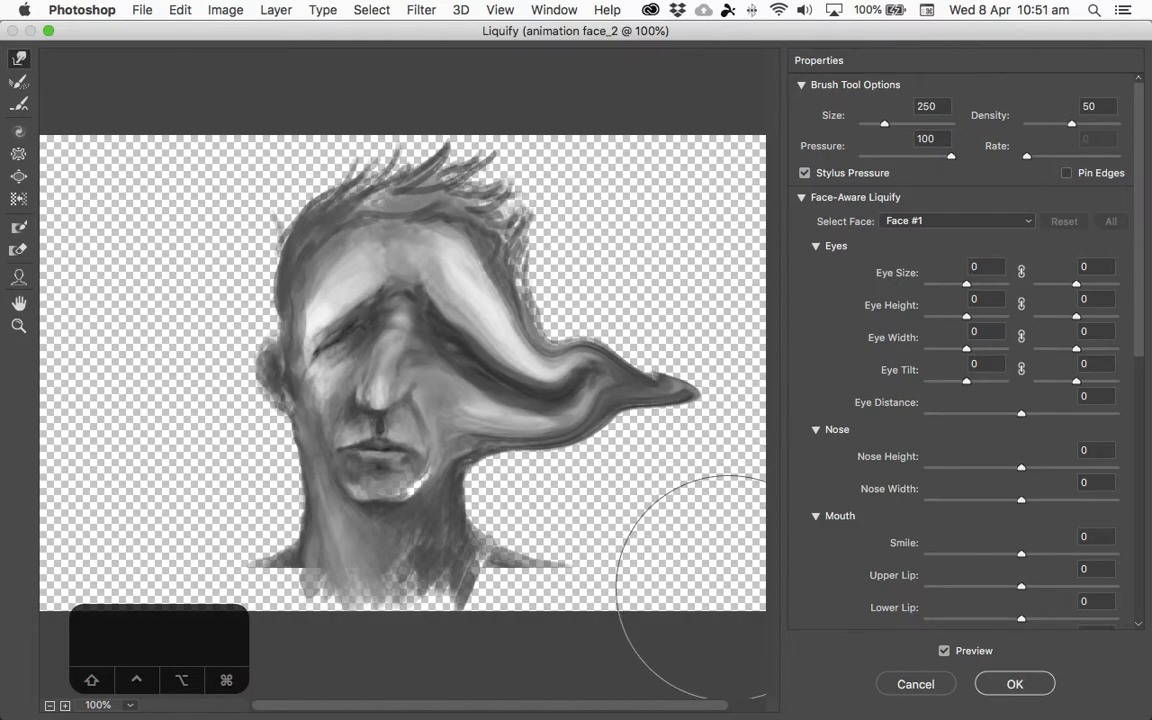
{"action": "key", "text": "super+z"}
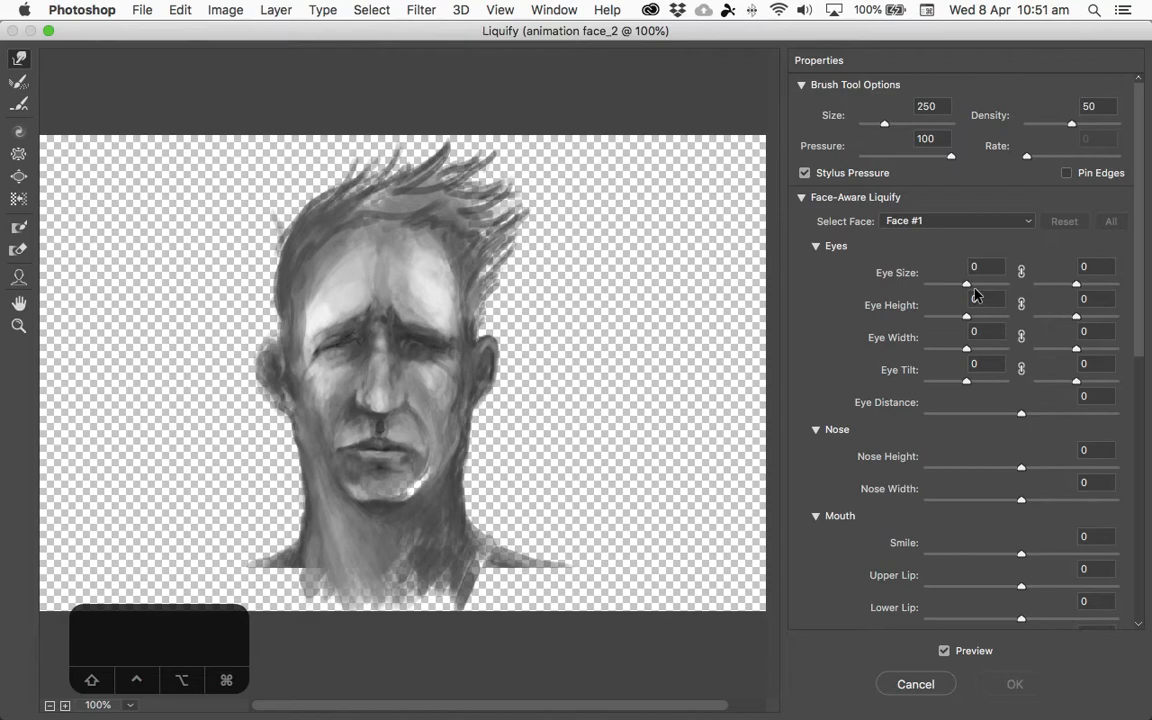
- Try separate Eye Size values of 6 for one eye and 15 for the other
{"action": "left_click_drag", "start_coordinate": [970, 290], "coordinate": [1004, 288]}
{"action": "mouse_move", "coordinate": [1077, 286]}
{"action": "left_mouse_down"}
{"action": "mouse_move", "coordinate": [1123, 289]}
{"action": "mouse_move", "coordinate": [1082, 287]}
{"action": "left_mouse_up"}
{"action": "left_click_drag", "start_coordinate": [999, 286], "coordinate": [967, 287]}
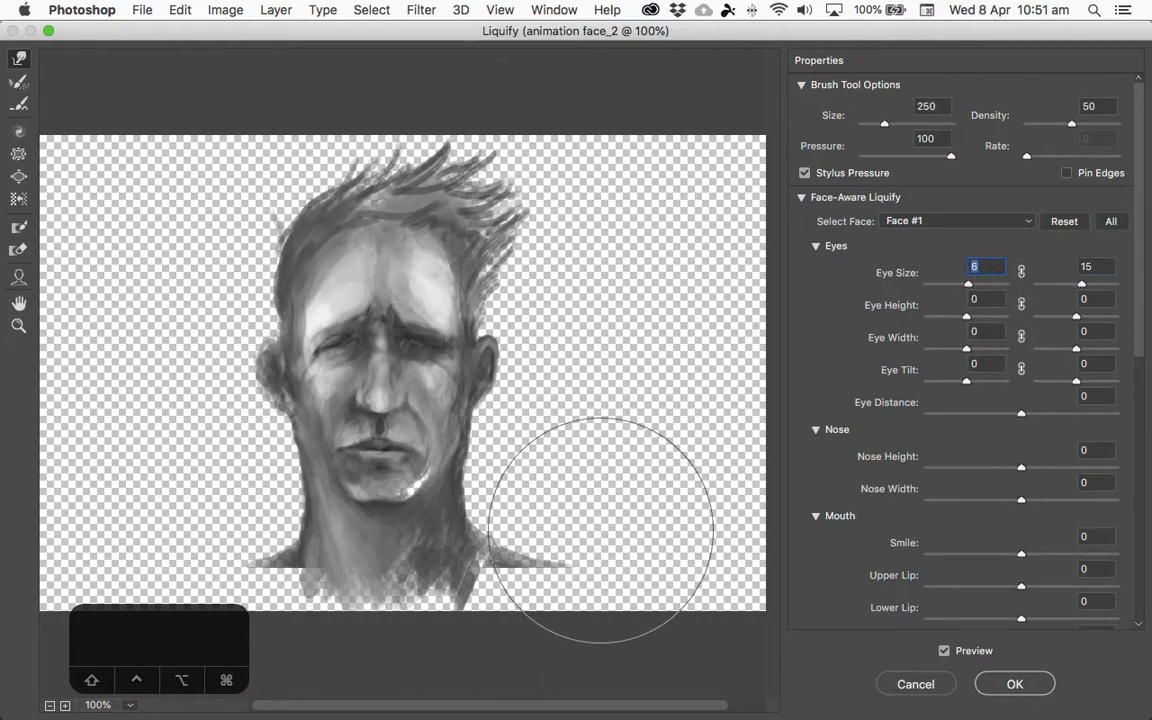
- Reduce the brush size to 125, link both eyes, and set Eye Size, Height, Width and Tilt to 100
{"action": "key", "text": "bracketleft"}
{"action": "key", "text": "bracketleft"}
{"action": "key", "text": "bracketleft"}
{"action": "key", "text": "bracketleft"}
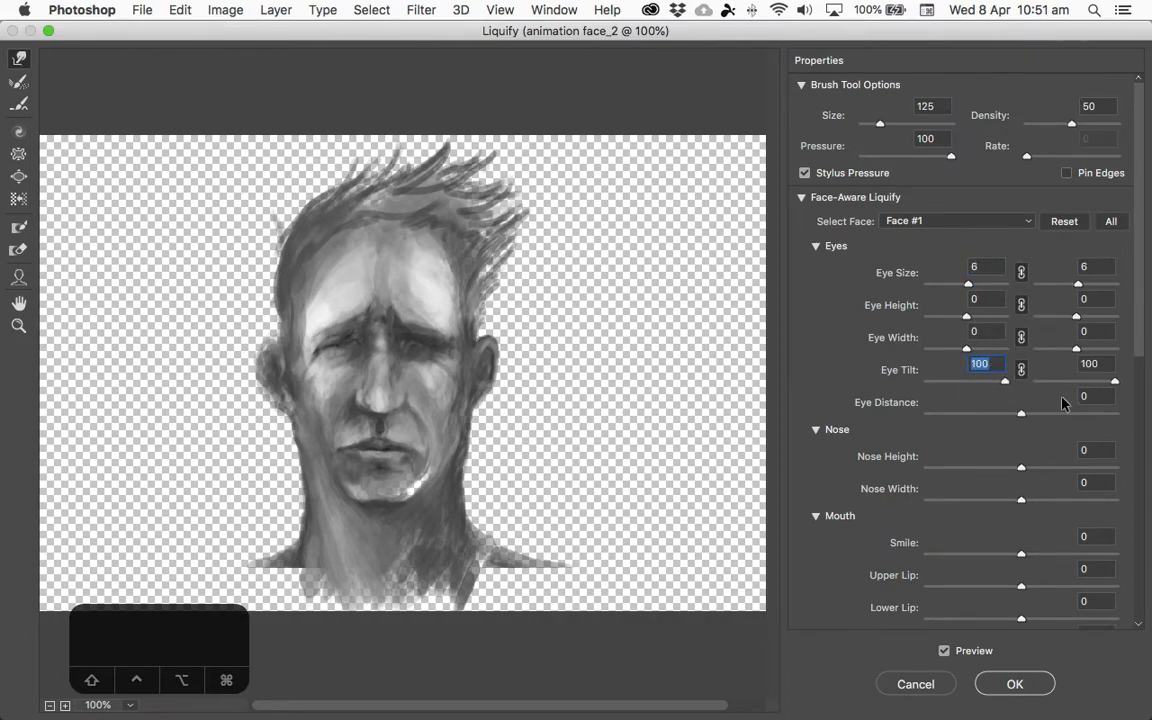
{"action": "left_click_drag", "start_coordinate": [972, 352], "coordinate": [1027, 285]}
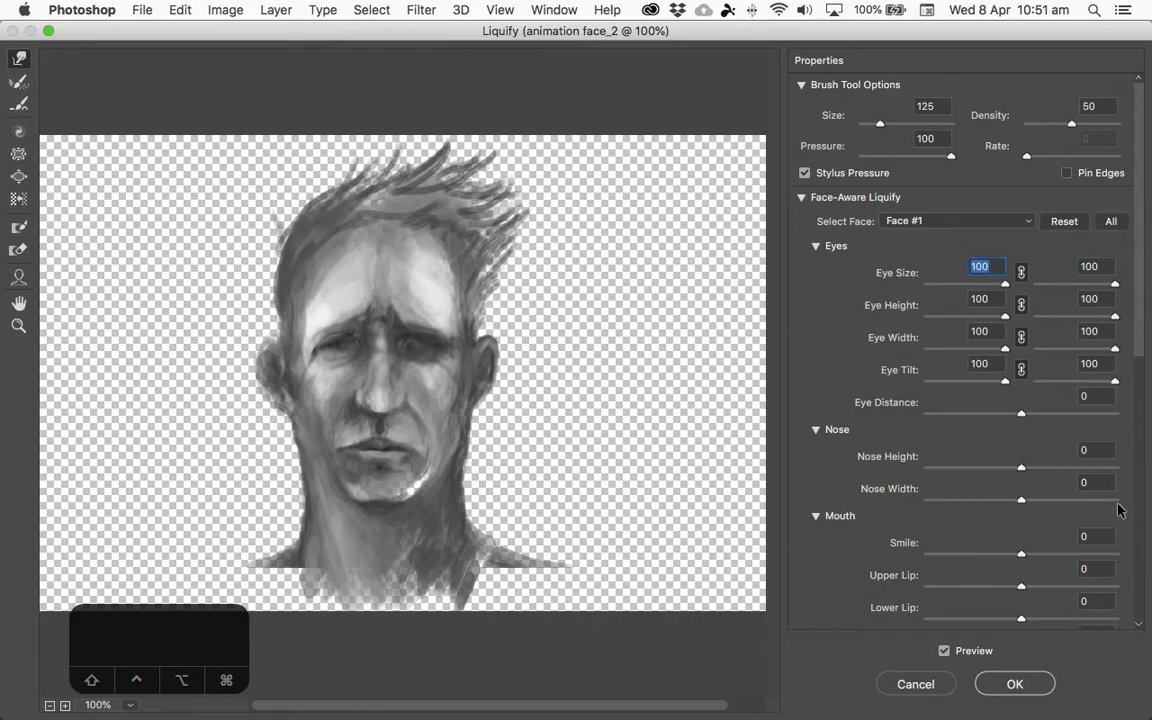
- Set Nose Height to 100 and Nose Width to 34, with Smile 100, Upper Lip -45, Lower Lip 53 and Mouth Width 79
{"action": "left_click_drag", "start_coordinate": [1026, 465], "coordinate": [1147, 479]}
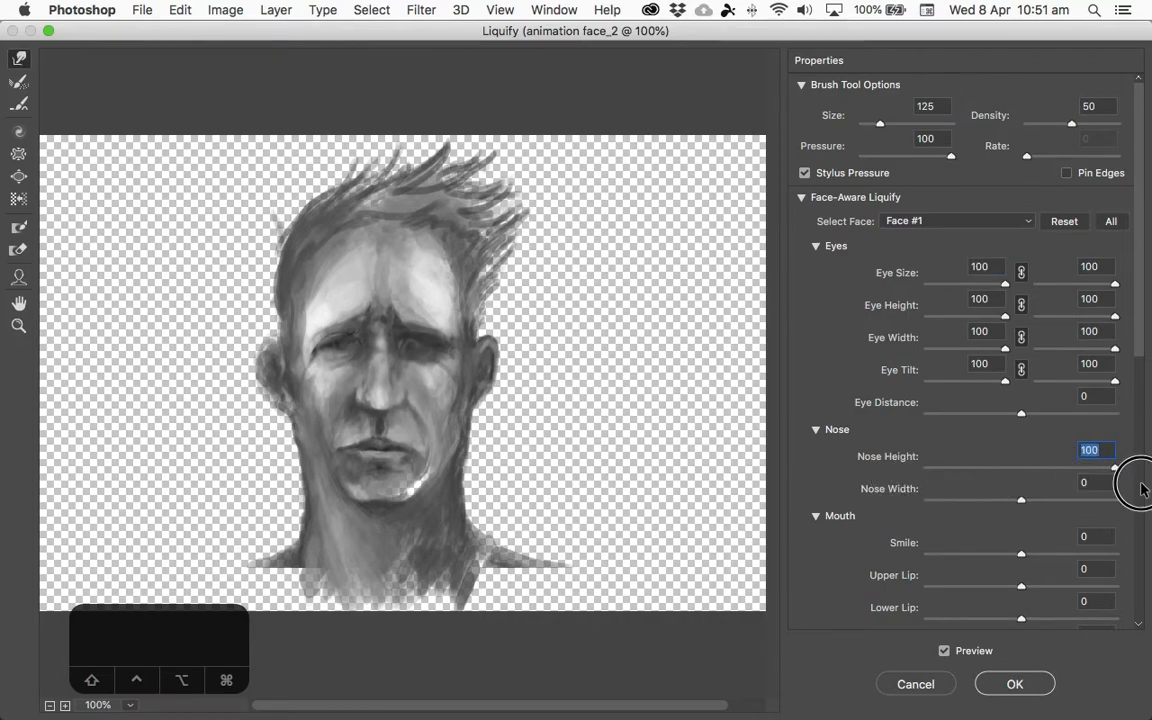
{"action": "key", "text": "Tab"}
{"action": "left_click_drag", "start_coordinate": [1072, 507], "coordinate": [1113, 555]}
{"action": "mouse_move", "coordinate": [1027, 592]}
{"action": "left_mouse_down"}
{"action": "mouse_move", "coordinate": [1080, 584]}
{"action": "mouse_move", "coordinate": [1020, 595]}
{"action": "mouse_move", "coordinate": [1035, 615]}
{"action": "left_mouse_up"}
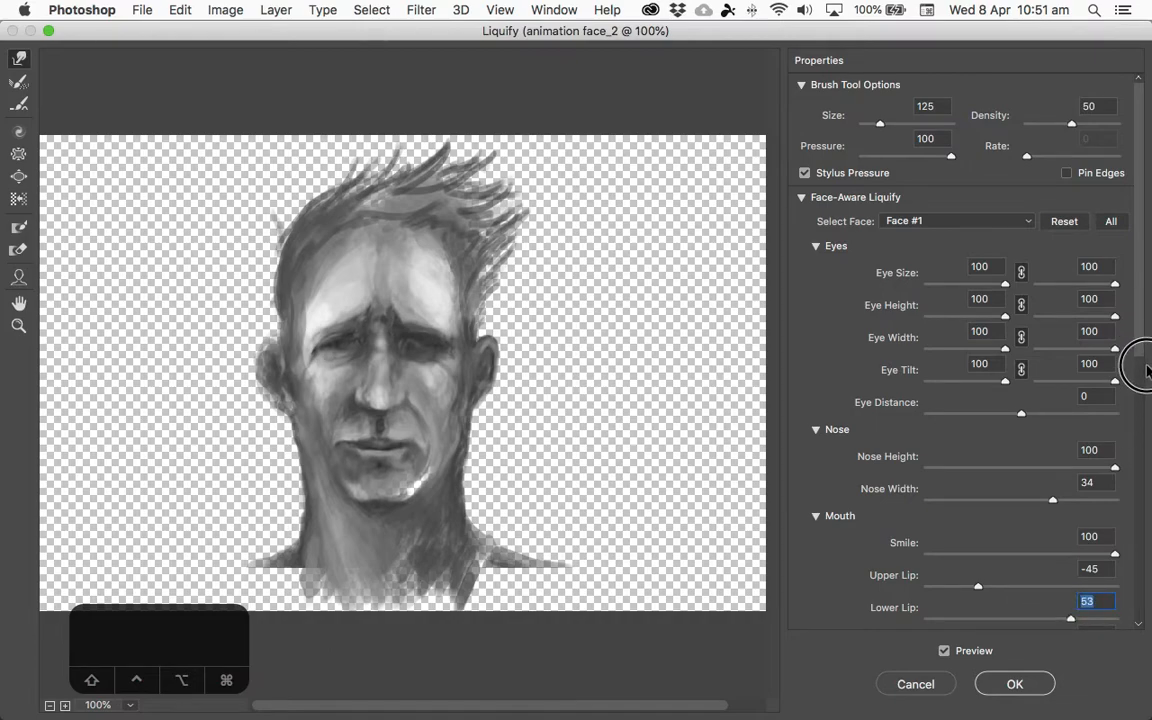
{"action": "scroll", "coordinate": [1140, 355], "scroll_direction": "down", "scroll_amount": 8}
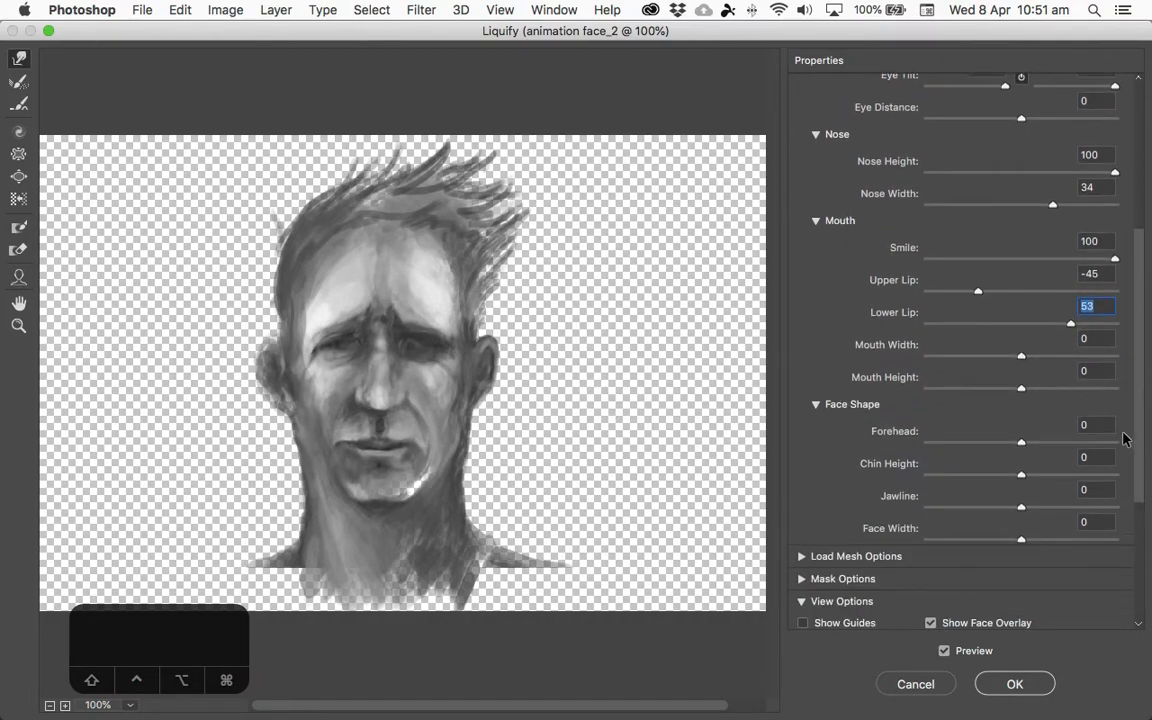
{"action": "left_click_drag", "start_coordinate": [1033, 362], "coordinate": [1100, 360]}
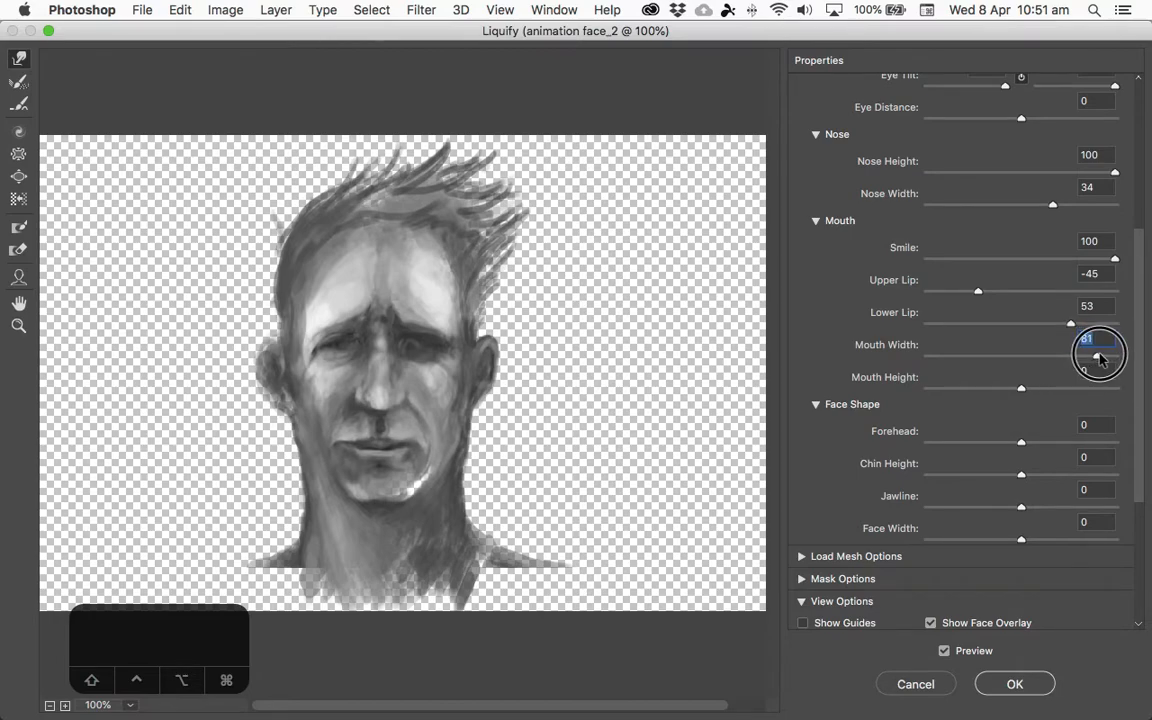
- Set the face shape's Forehead to -35 and Chin Height to 29
{"action": "left_click_drag", "start_coordinate": [1028, 447], "coordinate": [988, 443]}
{"action": "scroll", "coordinate": [1145, 456], "scroll_direction": "down", "scroll_amount": 5}
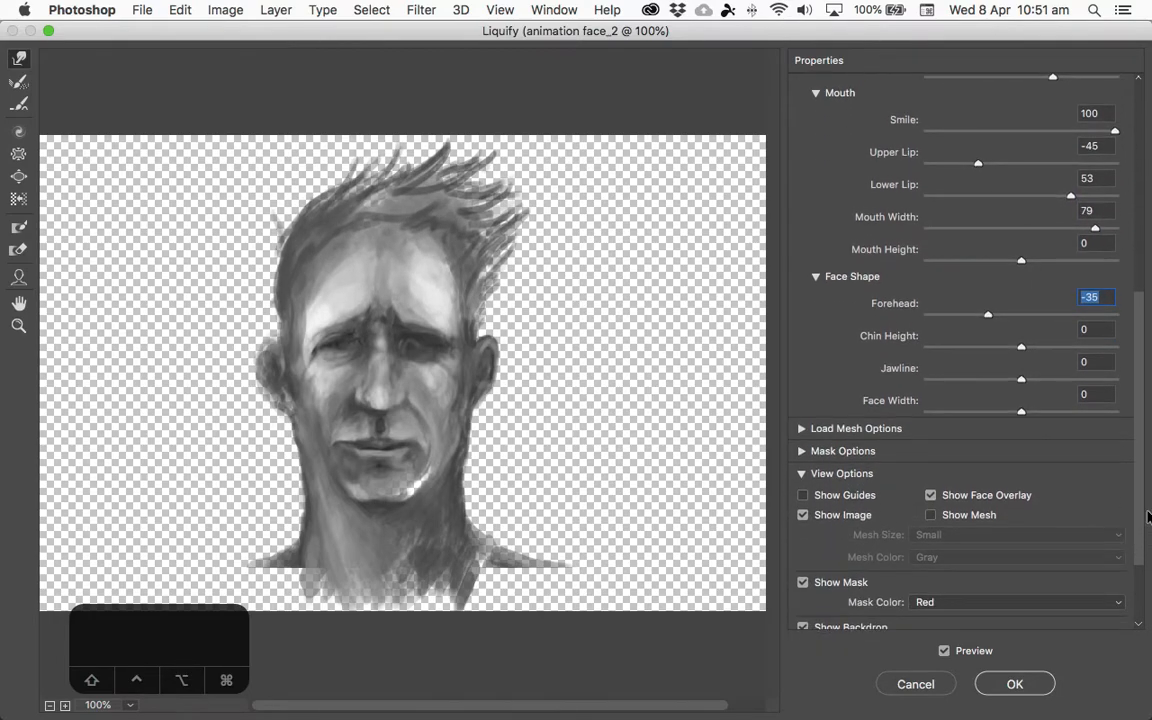
{"action": "left_click_drag", "start_coordinate": [1021, 351], "coordinate": [1049, 362]}
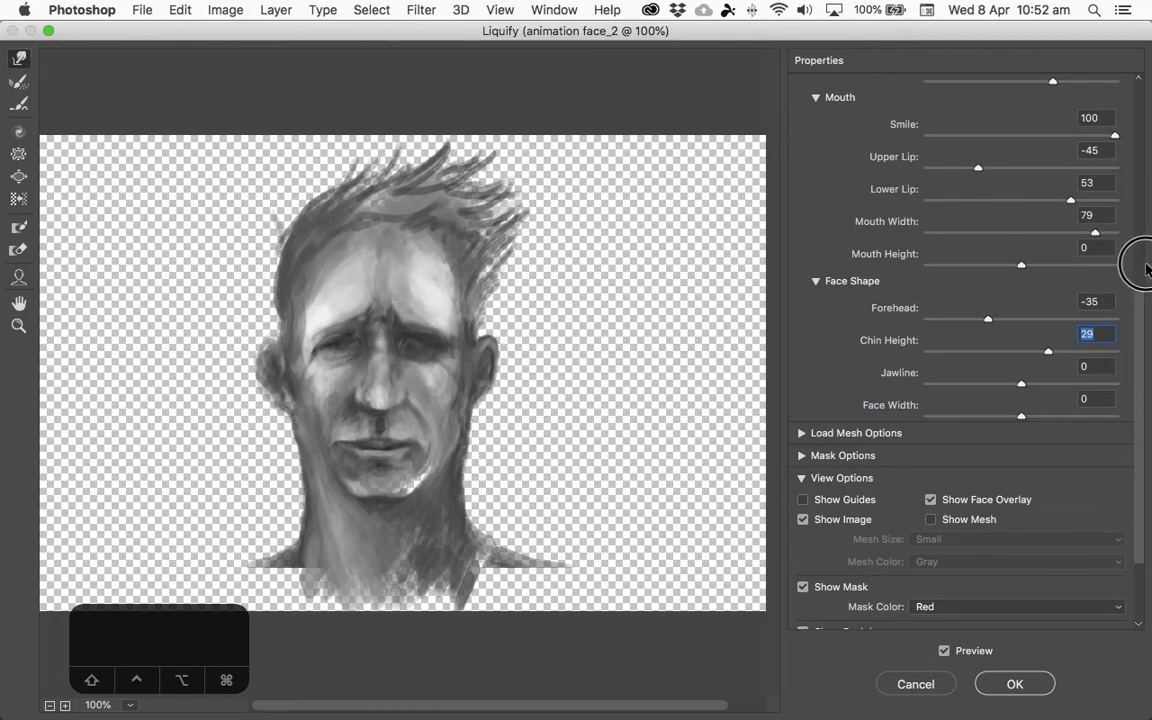
{"action": "scroll", "coordinate": [1130, 168], "scroll_direction": "up", "scroll_amount": 5}
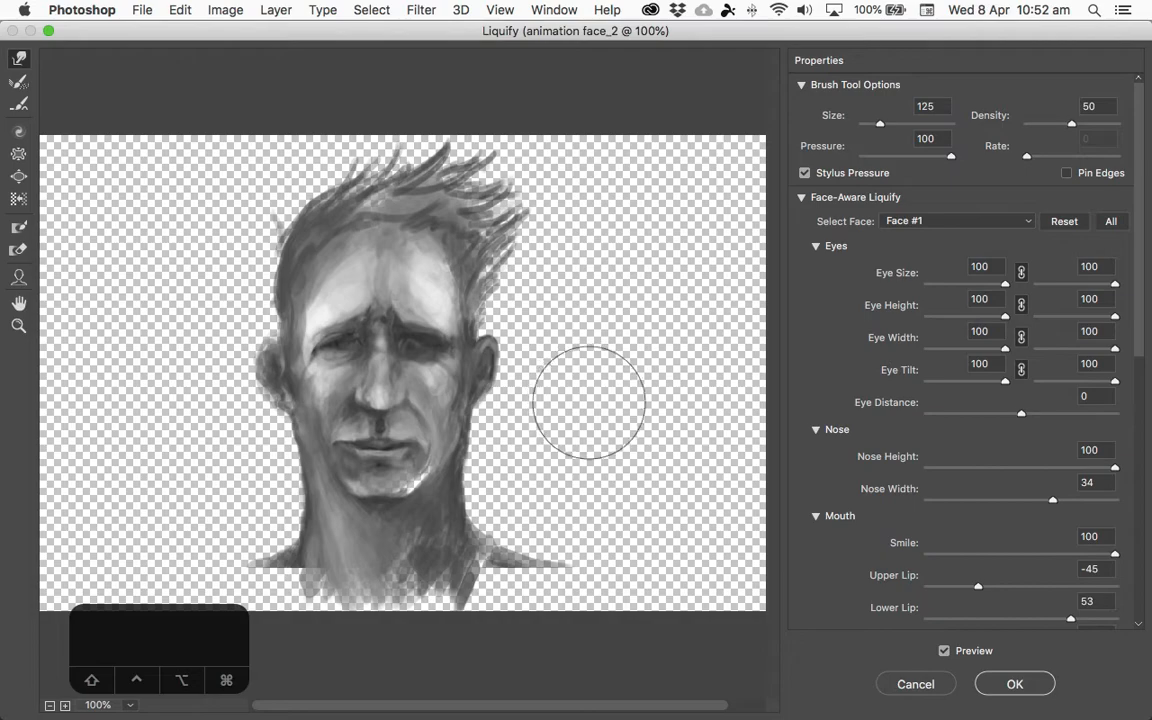
- Reduce the warp brush size to 50 and nudge the area under the image-right eye upward
{"action": "key", "text": "super+equal"}
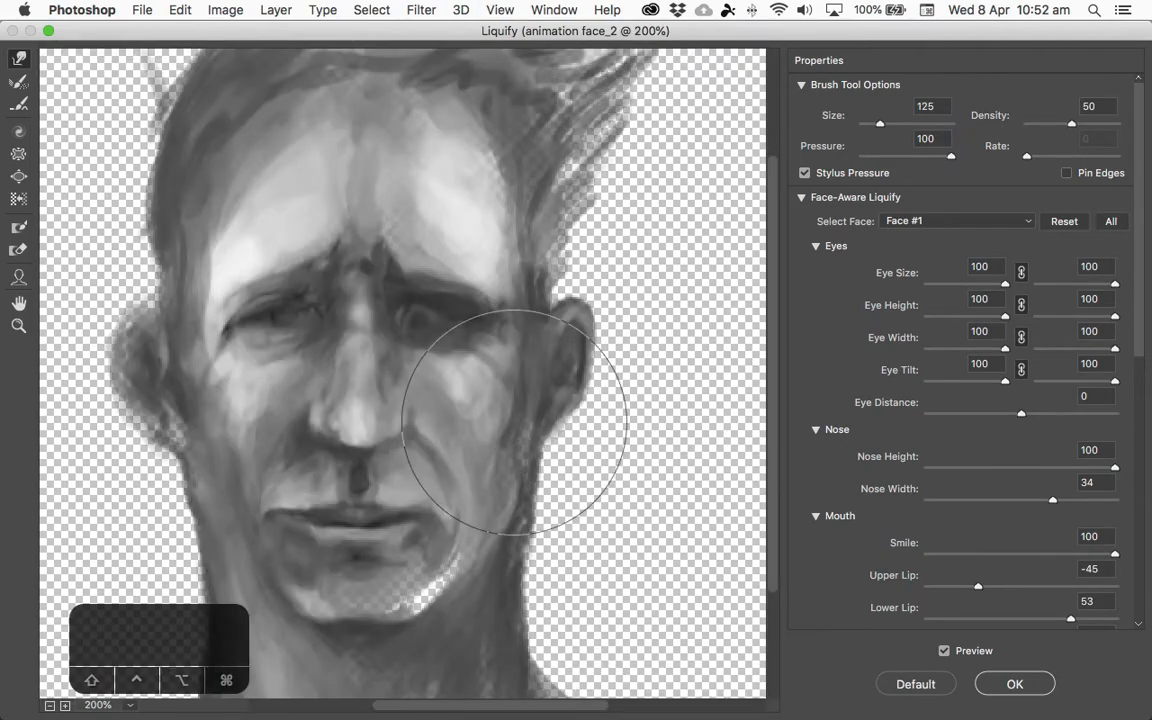
{"action": "key", "text": "bracketleft"}
{"action": "key", "text": "bracketleft"}
{"action": "key", "text": "bracketleft"}
{"action": "key", "text": "bracketleft"}
{"action": "key", "text": "bracketleft"}
{"action": "key", "text": "bracketleft"}
{"action": "key", "text": "bracketleft"}
{"action": "key", "text": "bracketleft"}
{"action": "key", "text": "bracketleft"}
{"action": "key", "text": "bracketleft"}
{"action": "left_click_drag", "start_coordinate": [457, 363], "coordinate": [452, 345]}
{"action": "left_click_drag", "start_coordinate": [434, 362], "coordinate": [430, 345]}
- Warp the mouth into a slight smile by pushing its corners and lower lip upward in small strokes
{"action": "mouse_move", "coordinate": [445, 529]}
{"action": "left_mouse_down"}
{"action": "mouse_move", "coordinate": [432, 512]}
{"action": "mouse_move", "coordinate": [369, 508]}
{"action": "left_mouse_up"}
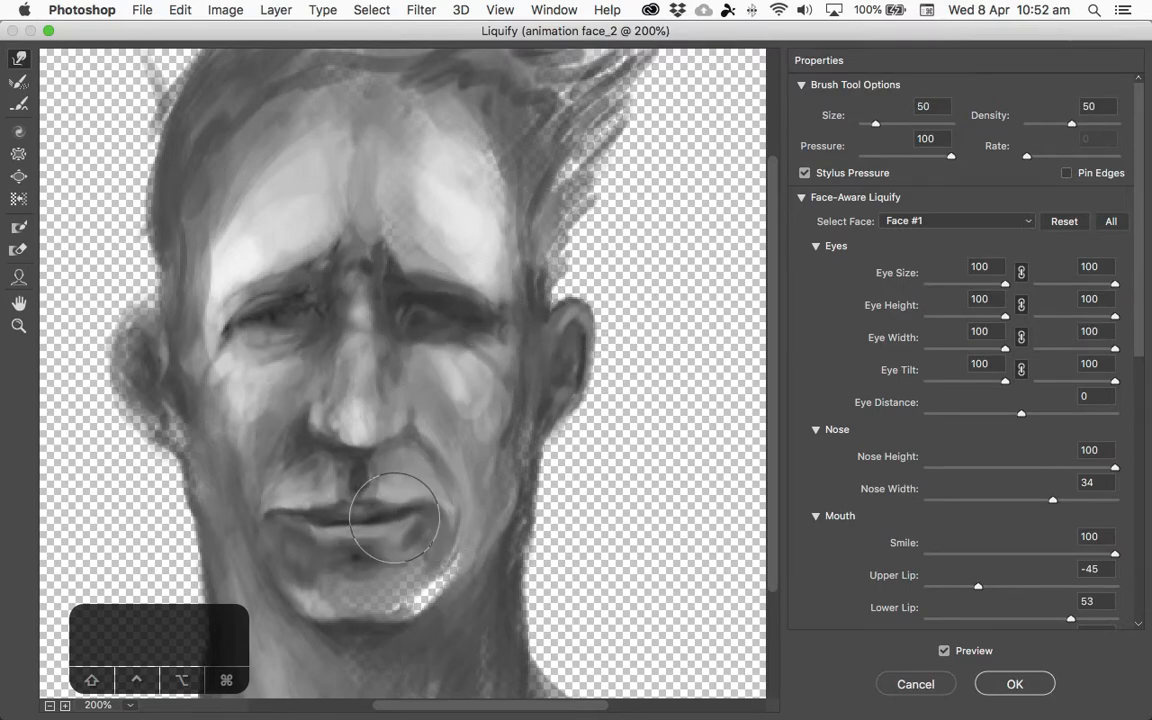
{"action": "left_click_drag", "start_coordinate": [268, 517], "coordinate": [267, 506]}
{"action": "left_click_drag", "start_coordinate": [338, 548], "coordinate": [336, 535]}
{"action": "left_click_drag", "start_coordinate": [261, 506], "coordinate": [268, 497]}
{"action": "left_click_drag", "start_coordinate": [446, 511], "coordinate": [423, 494]}
{"action": "left_click_drag", "start_coordinate": [362, 534], "coordinate": [362, 527]}
{"action": "left_click_drag", "start_coordinate": [421, 498], "coordinate": [427, 496]}
{"action": "left_click_drag", "start_coordinate": [364, 532], "coordinate": [414, 503]}
- Adjust the base of the nose and push both sides of the chin slightly upward with the warp brush
{"action": "left_click_drag", "start_coordinate": [310, 432], "coordinate": [404, 437]}
{"action": "left_click_drag", "start_coordinate": [300, 621], "coordinate": [320, 611]}
{"action": "left_click_drag", "start_coordinate": [408, 638], "coordinate": [415, 622]}
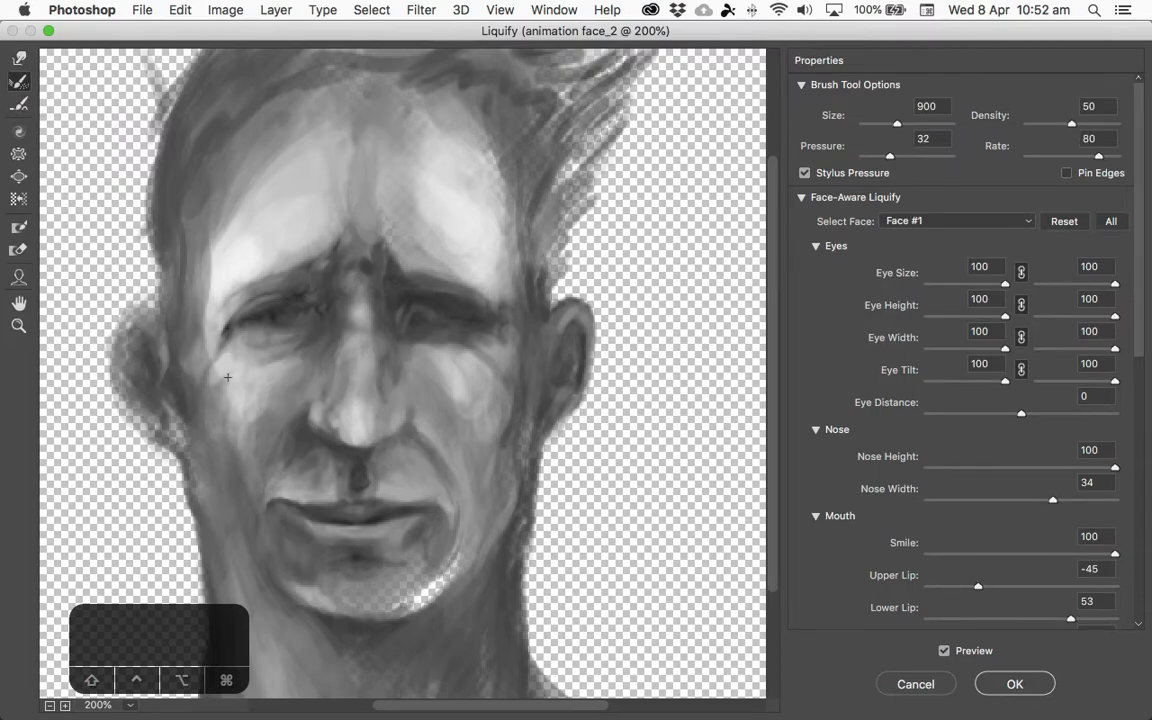
- Try restoring the mouth area with the Reconstruct tool at brush size 125, and undo the stroke
{"action": "key", "text": "bracketleft"}
{"action": "key", "text": "bracketleft"}
{"action": "key", "text": "bracketleft"}
{"action": "key", "text": "bracketleft"}
{"action": "key", "text": "bracketleft"}
{"action": "key", "text": "bracketleft"}
{"action": "key", "text": "bracketleft"}
{"action": "key", "text": "bracketleft"}
{"action": "key", "text": "bracketleft"}
{"action": "mouse_move", "coordinate": [342, 463]}
{"action": "left_mouse_down"}
{"action": "mouse_move", "coordinate": [308, 501]}
{"action": "mouse_move", "coordinate": [353, 518]}
{"action": "mouse_move", "coordinate": [357, 539]}
{"action": "mouse_move", "coordinate": [278, 514]}
{"action": "left_mouse_up"}
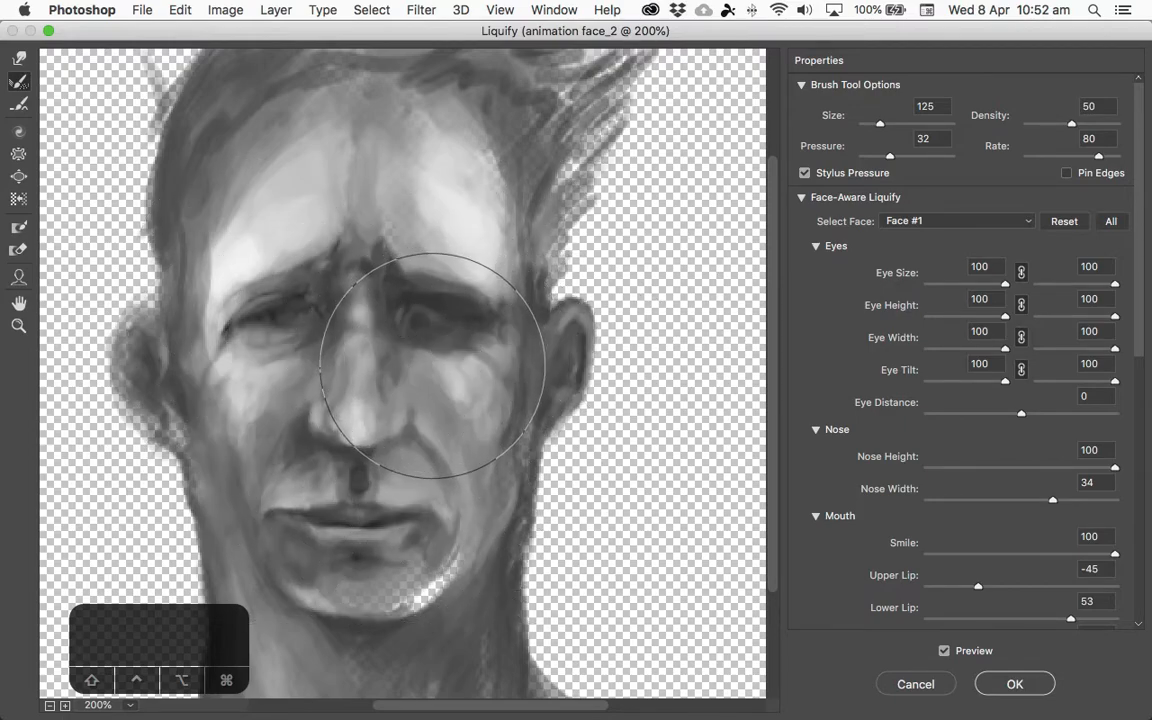
{"action": "key", "text": "super+z"}
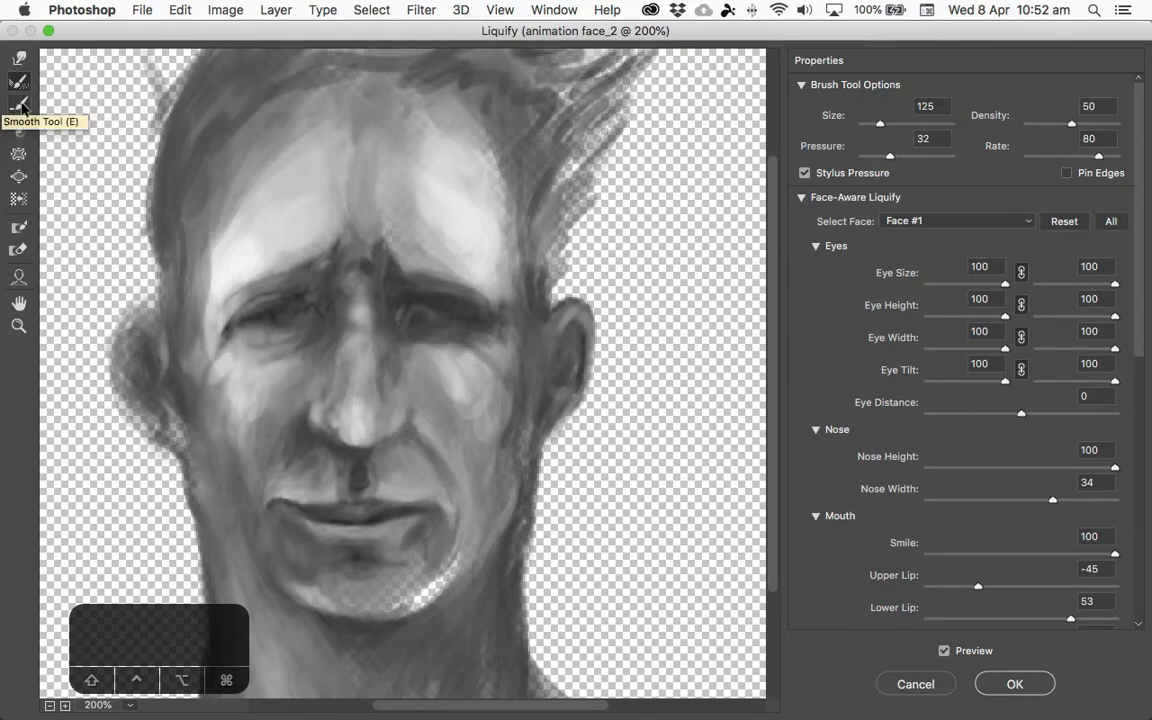
- Try twirling the nose and mouth area with the Twirl Clockwise tool at brush size 175, undoing each stroke
{"action": "left_click", "coordinate": [23, 131]}
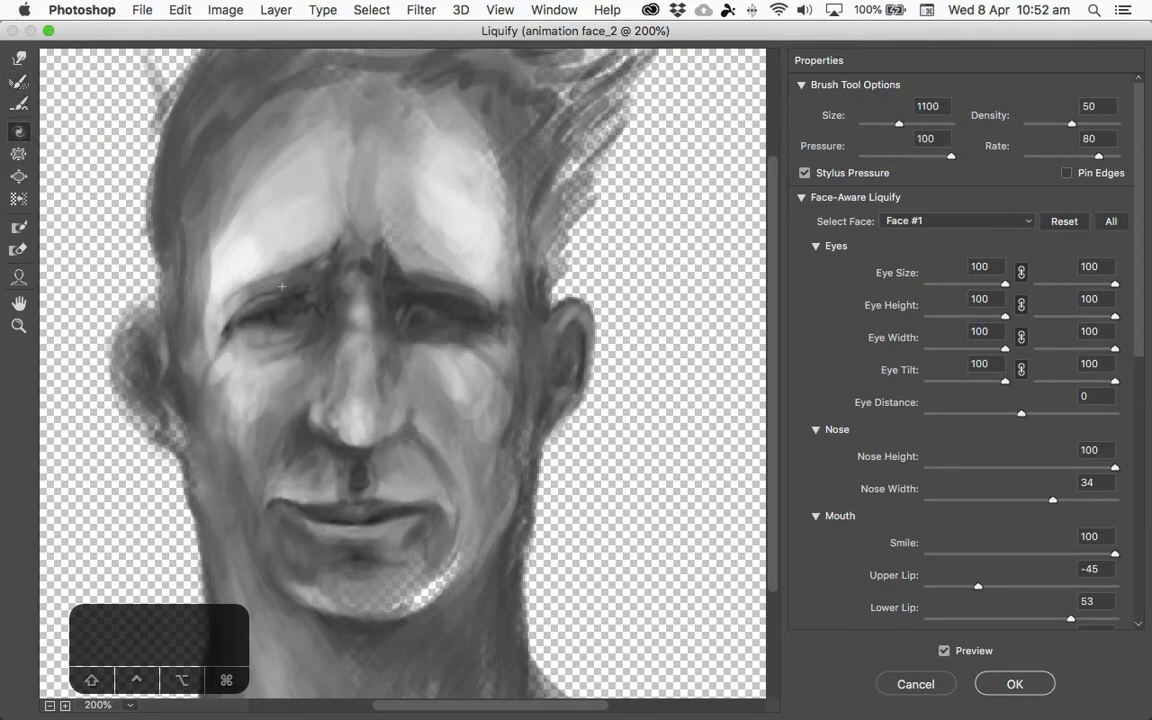
{"action": "key", "text": "bracketleft"}
{"action": "key", "text": "bracketleft"}
{"action": "mouse_move", "coordinate": [353, 472]}
{"action": "left_mouse_down"}
{"action": "mouse_move", "coordinate": [356, 481]}
{"action": "mouse_move", "coordinate": [306, 478]}
{"action": "left_mouse_up"}
{"action": "key", "text": "super+z"}
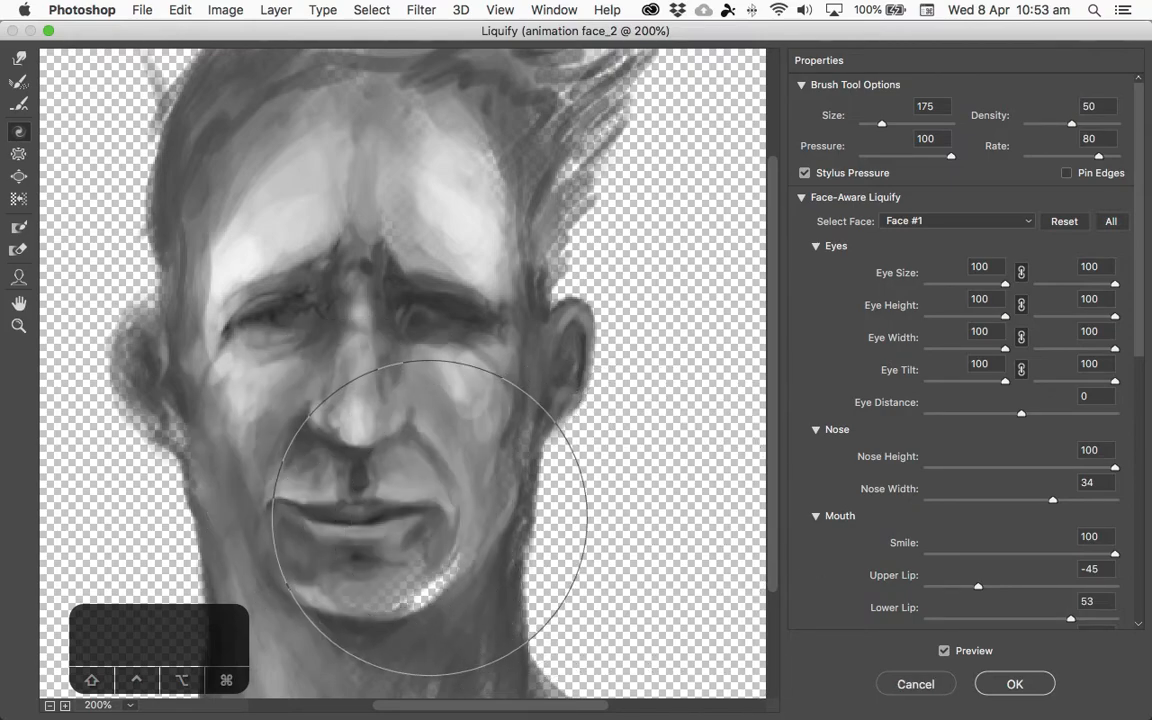
{"action": "mouse_move", "coordinate": [425, 443]}
{"action": "left_mouse_down"}
{"action": "mouse_move", "coordinate": [303, 333]}
{"action": "mouse_move", "coordinate": [404, 411]}
{"action": "mouse_move", "coordinate": [375, 390]}
{"action": "left_mouse_up"}
{"action": "key", "text": "super+z"}
{"action": "mouse_move", "coordinate": [397, 457]}
{"action": "left_mouse_down"}
{"action": "mouse_move", "coordinate": [378, 514]}
{"action": "mouse_move", "coordinate": [447, 553]}
{"action": "mouse_move", "coordinate": [542, 517]}
{"action": "mouse_move", "coordinate": [491, 342]}
{"action": "mouse_move", "coordinate": [417, 314]}
{"action": "left_mouse_up"}
{"action": "key", "text": "super+z"}
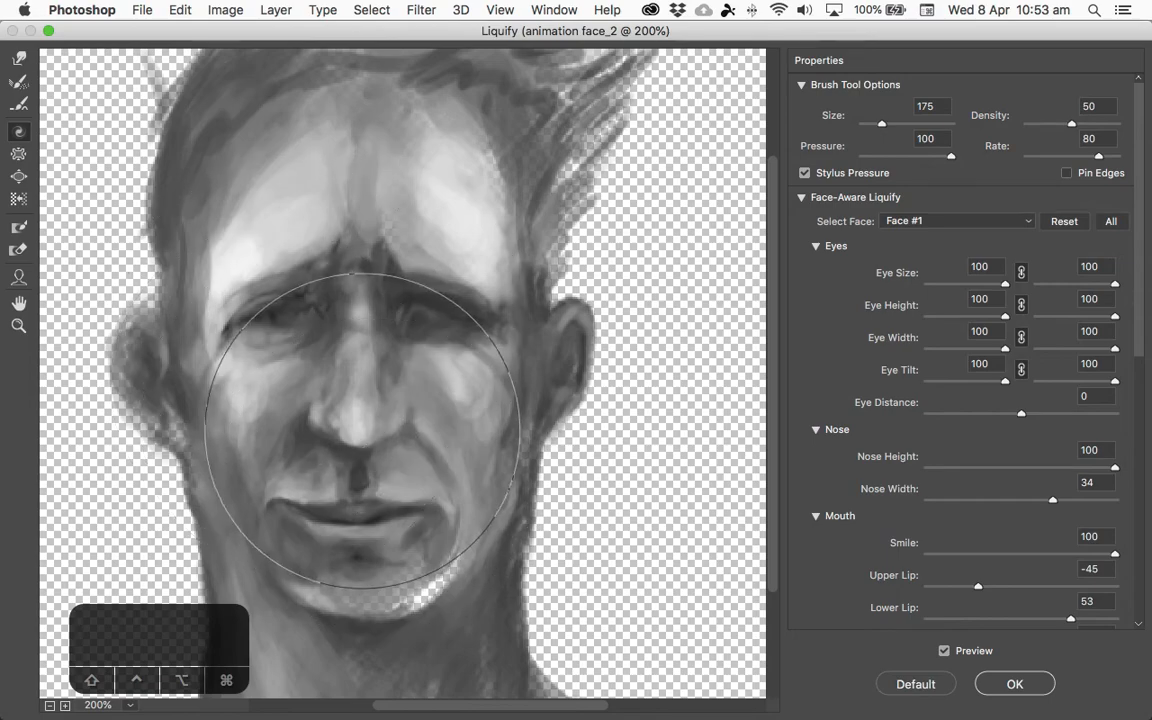
- Try a smaller twirl on the upper lip at brush size 90, and undo it
{"action": "key", "text": "]"}
{"action": "key", "text": "]"}
{"action": "key", "text": "]"}
{"action": "key", "text": "["}
{"action": "key", "text": "["}
{"action": "key", "text": "["}
{"action": "key", "text": "["}
{"action": "key", "text": "["}
{"action": "key", "text": "["}
{"action": "key", "text": "["}
{"action": "mouse_move", "coordinate": [347, 500]}
{"action": "left_mouse_down"}
{"action": "mouse_move", "coordinate": [344, 489]}
{"action": "mouse_move", "coordinate": [339, 501]}
{"action": "left_mouse_up"}
{"action": "key", "text": "super+z"}
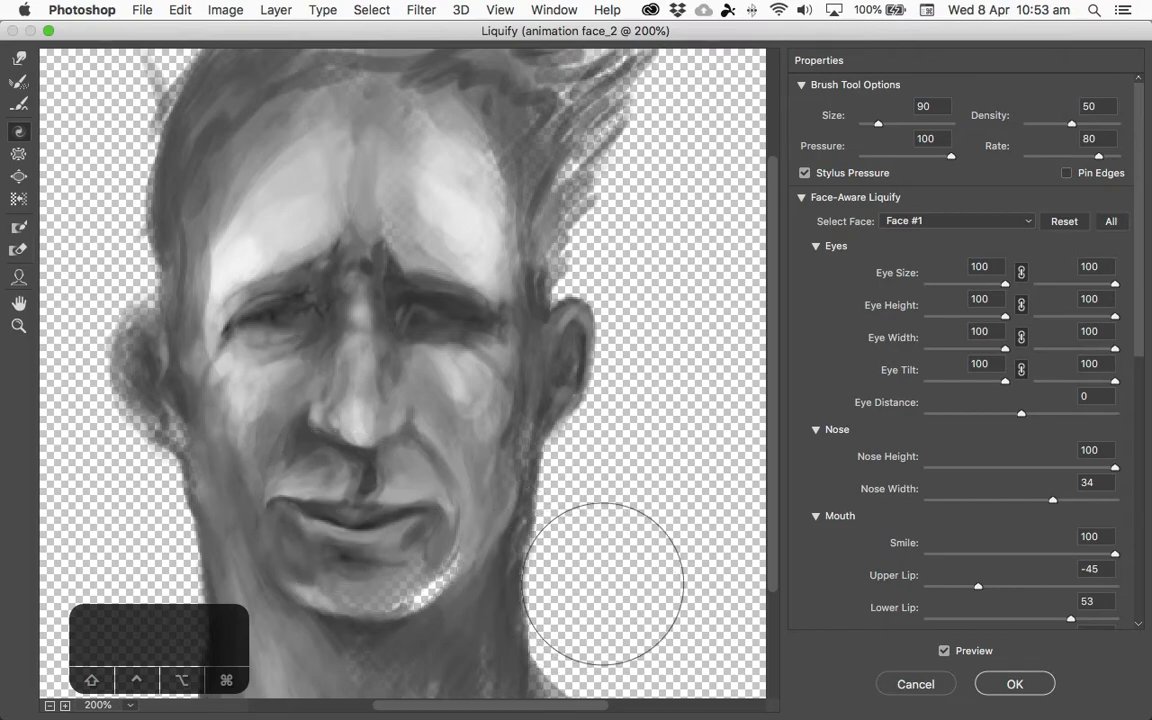
{"action": "key", "text": "super+z"}
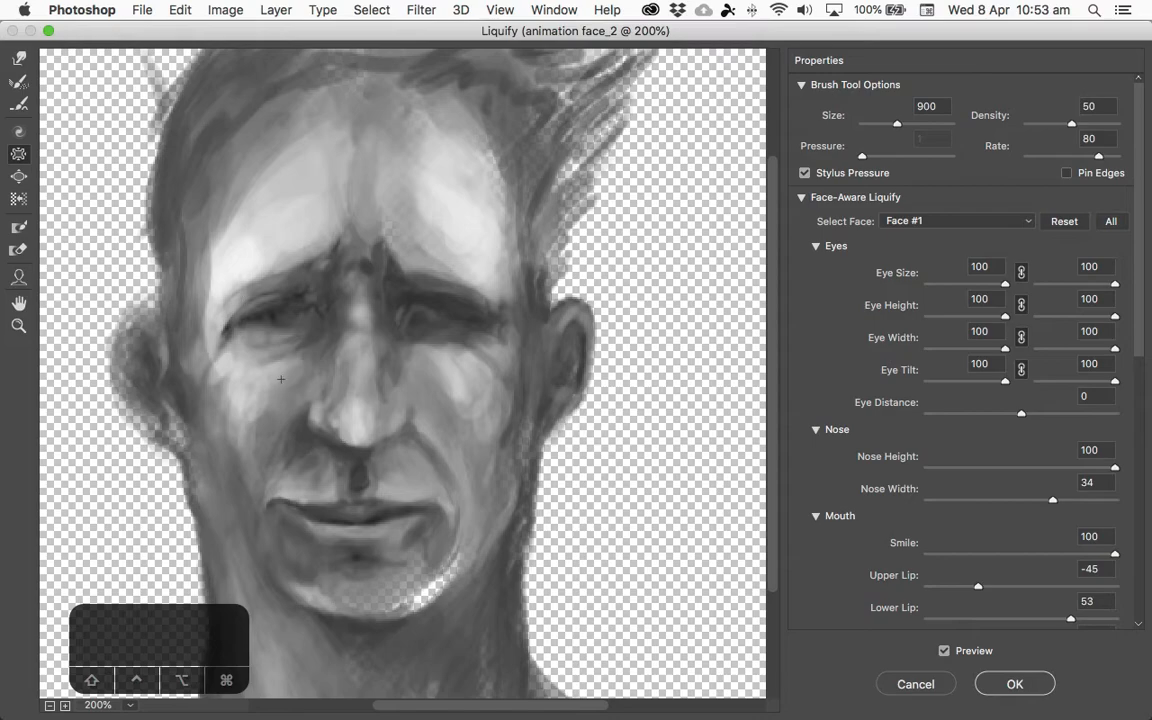
- Pinch the nose and the brow inward with the Pucker tool at brush size 175
{"action": "key", "text": "["}
{"action": "key", "text": "["}
{"action": "key", "text": "["}
{"action": "key", "text": "["}
{"action": "key", "text": "["}
{"action": "key", "text": "["}
{"action": "key", "text": "["}
{"action": "key", "text": "["}
{"action": "left_click_drag", "start_coordinate": [359, 401], "coordinate": [359, 403]}
{"action": "left_click_drag", "start_coordinate": [355, 283], "coordinate": [372, 275]}
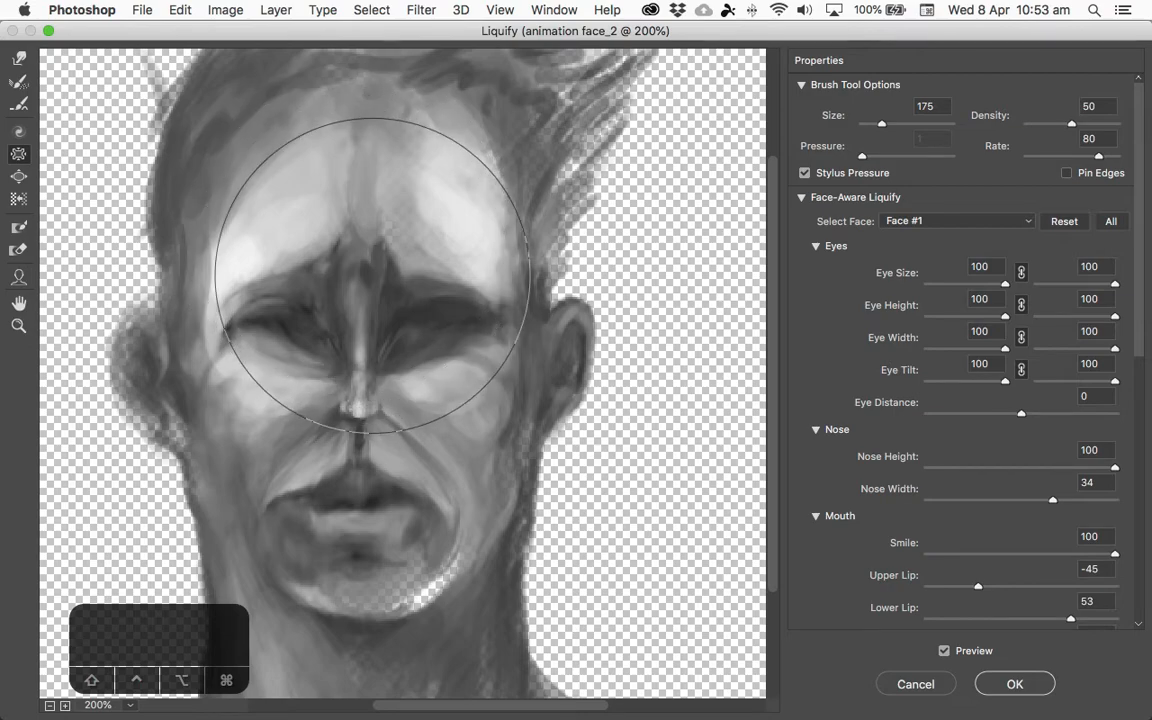
- Try expanding the image-right eye with the inverted Pucker tool, and restore the distorted face with the Reconstruct tool
{"action": "left_click", "coordinate": [444, 291], "text": "alt"}
{"action": "mouse_move", "coordinate": [444, 296]}
{"action": "left_mouse_down"}
{"action": "mouse_move", "coordinate": [408, 339]}
{"action": "mouse_move", "coordinate": [285, 341]}
{"action": "mouse_move", "coordinate": [349, 458]}
{"action": "mouse_move", "coordinate": [368, 467]}
{"action": "mouse_move", "coordinate": [351, 395]}
{"action": "mouse_move", "coordinate": [292, 292]}
{"action": "mouse_move", "coordinate": [406, 326]}
{"action": "mouse_move", "coordinate": [138, 186]}
{"action": "left_mouse_up"}
{"action": "left_click", "coordinate": [20, 81]}
{"action": "mouse_move", "coordinate": [427, 296]}
{"action": "left_mouse_down"}
{"action": "mouse_move", "coordinate": [242, 367]}
{"action": "mouse_move", "coordinate": [378, 458]}
{"action": "mouse_move", "coordinate": [677, 492]}
{"action": "mouse_move", "coordinate": [519, 507]}
{"action": "mouse_move", "coordinate": [311, 556]}
{"action": "mouse_move", "coordinate": [599, 397]}
{"action": "mouse_move", "coordinate": [323, 384]}
{"action": "mouse_move", "coordinate": [334, 276]}
{"action": "mouse_move", "coordinate": [498, 341]}
{"action": "mouse_move", "coordinate": [381, 234]}
{"action": "mouse_move", "coordinate": [365, 498]}
{"action": "mouse_move", "coordinate": [379, 554]}
{"action": "mouse_move", "coordinate": [385, 537]}
{"action": "mouse_move", "coordinate": [310, 296]}
{"action": "mouse_move", "coordinate": [370, 182]}
{"action": "mouse_move", "coordinate": [290, 185]}
{"action": "mouse_move", "coordinate": [274, 199]}
{"action": "mouse_move", "coordinate": [401, 197]}
{"action": "mouse_move", "coordinate": [314, 386]}
{"action": "mouse_move", "coordinate": [357, 398]}
{"action": "mouse_move", "coordinate": [384, 423]}
{"action": "mouse_move", "coordinate": [218, 245]}
{"action": "mouse_move", "coordinate": [42, 200]}
{"action": "left_mouse_up"}
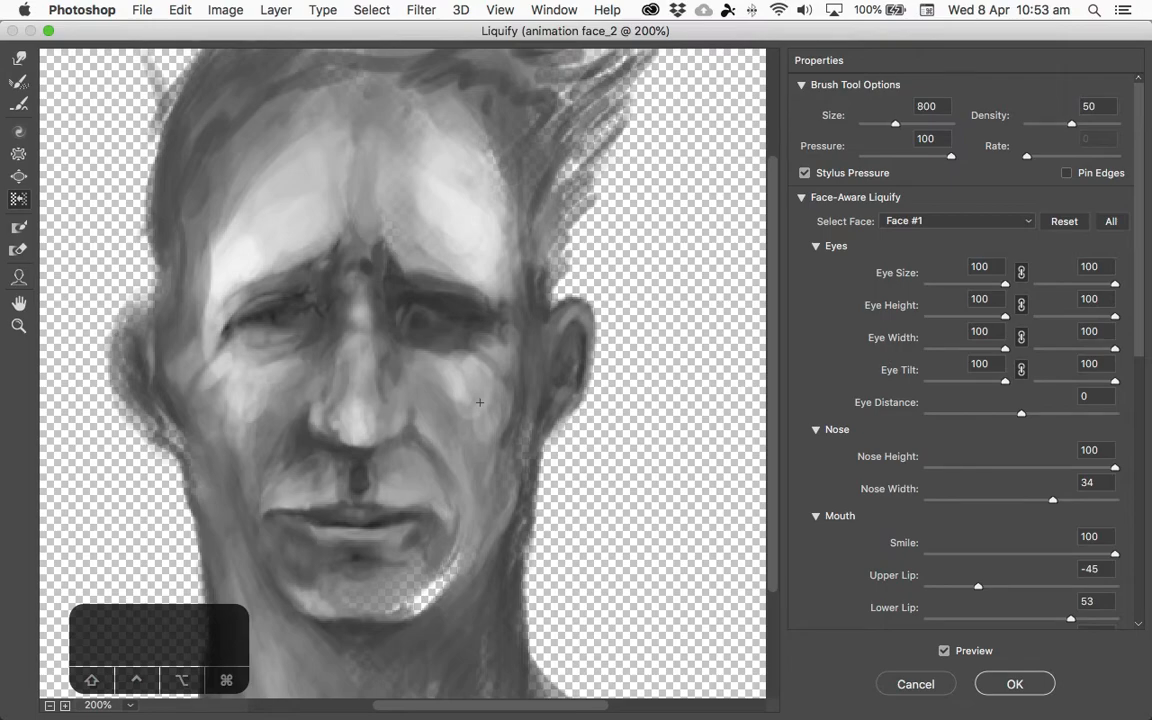
- Push both sides of the head inward and shift the facial features with the Push Left tool at brush size 125
{"action": "key", "text": "bracketleft"}
{"action": "key", "text": "bracketleft"}
{"action": "key", "text": "bracketleft"}
{"action": "key", "text": "bracketleft"}
{"action": "key", "text": "bracketleft"}
{"action": "key", "text": "bracketleft"}
{"action": "key", "text": "bracketleft"}
{"action": "key", "text": "bracketleft"}
{"action": "key", "text": "bracketleft"}
{"action": "key", "text": "bracketleft"}
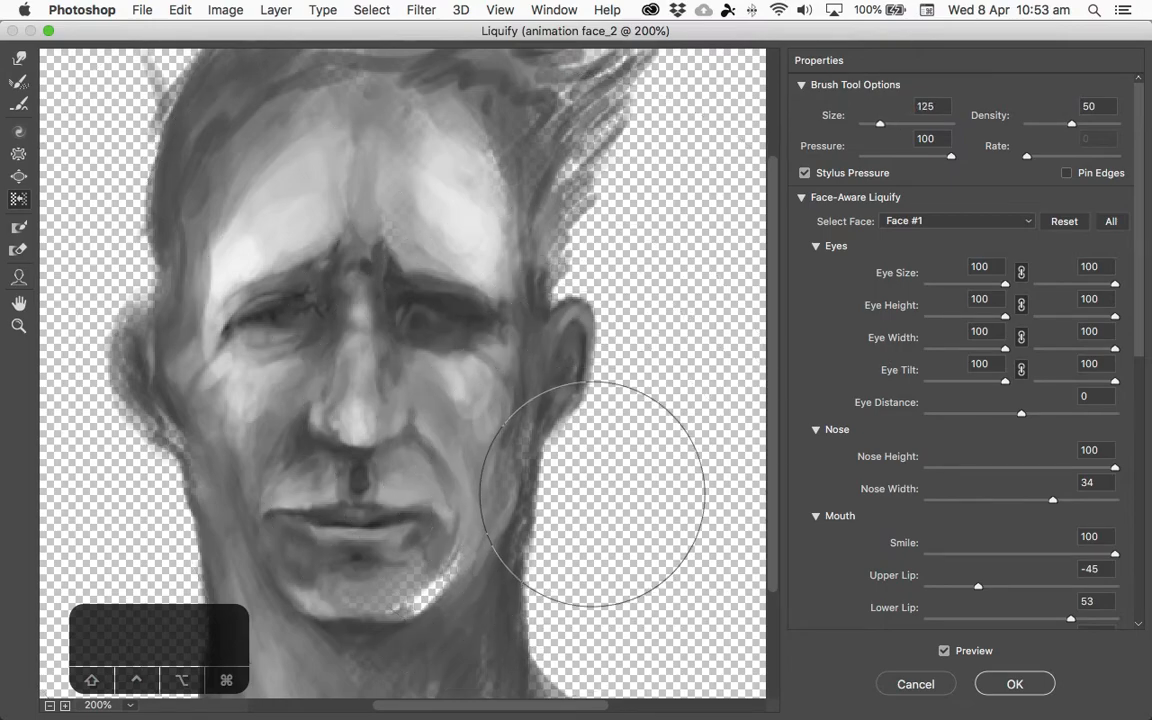
{"action": "left_click_drag", "start_coordinate": [595, 550], "coordinate": [552, 60]}
{"action": "mouse_move", "coordinate": [118, 159]}
{"action": "left_mouse_down"}
{"action": "mouse_move", "coordinate": [161, 353]}
{"action": "mouse_move", "coordinate": [170, 520]}
{"action": "left_mouse_up"}
{"action": "left_click_drag", "start_coordinate": [597, 244], "coordinate": [206, 263]}
{"action": "mouse_move", "coordinate": [411, 532]}
{"action": "left_mouse_down"}
{"action": "mouse_move", "coordinate": [339, 451]}
{"action": "mouse_move", "coordinate": [596, 451]}
{"action": "left_mouse_up"}
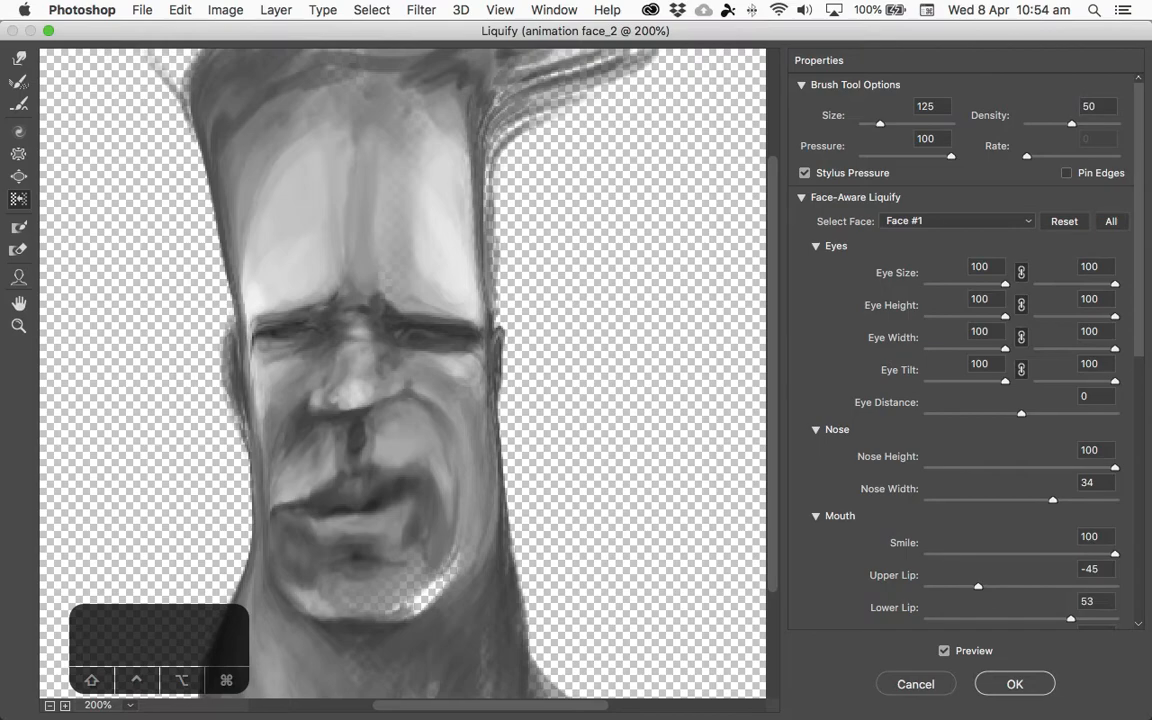
- Freeze-mask the neck, the shoulders and the area around the jaw with a reduced brush, undoing the first stroke
{"action": "left_click", "coordinate": [18, 232]}
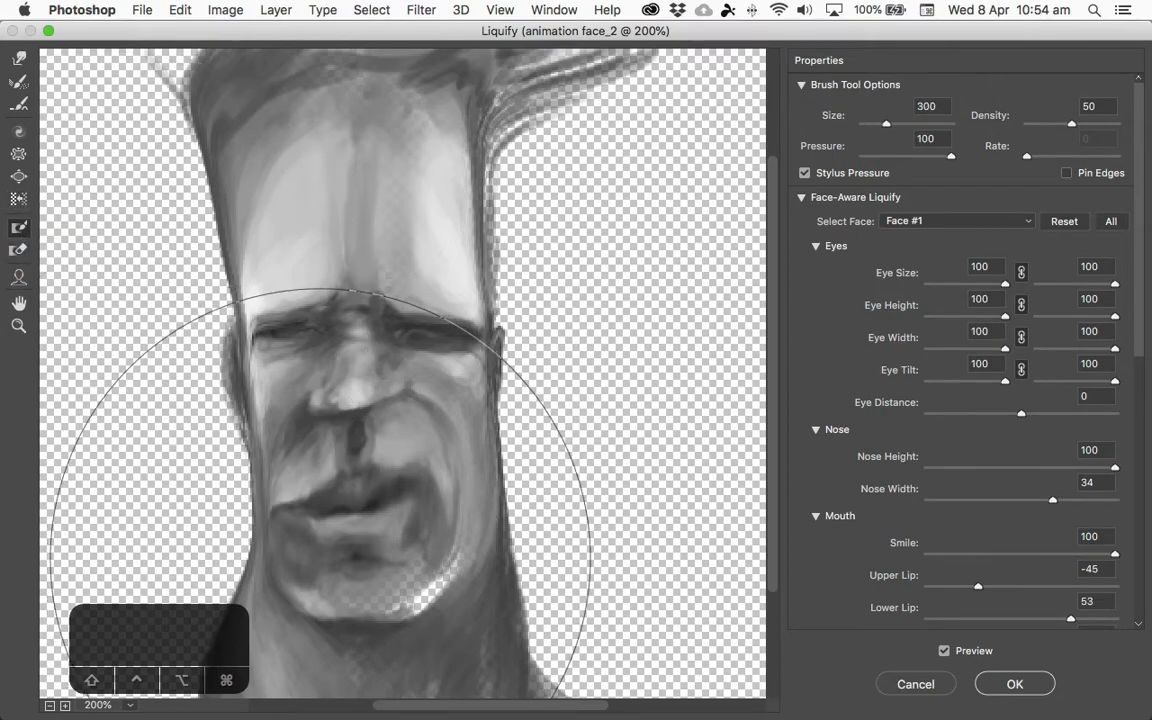
{"action": "scroll", "coordinate": [335, 390], "scroll_direction": "down", "scroll_amount": 3}
{"action": "key", "text": "bracketleft"}
{"action": "key", "text": "bracketleft"}
{"action": "key", "text": "bracketleft"}
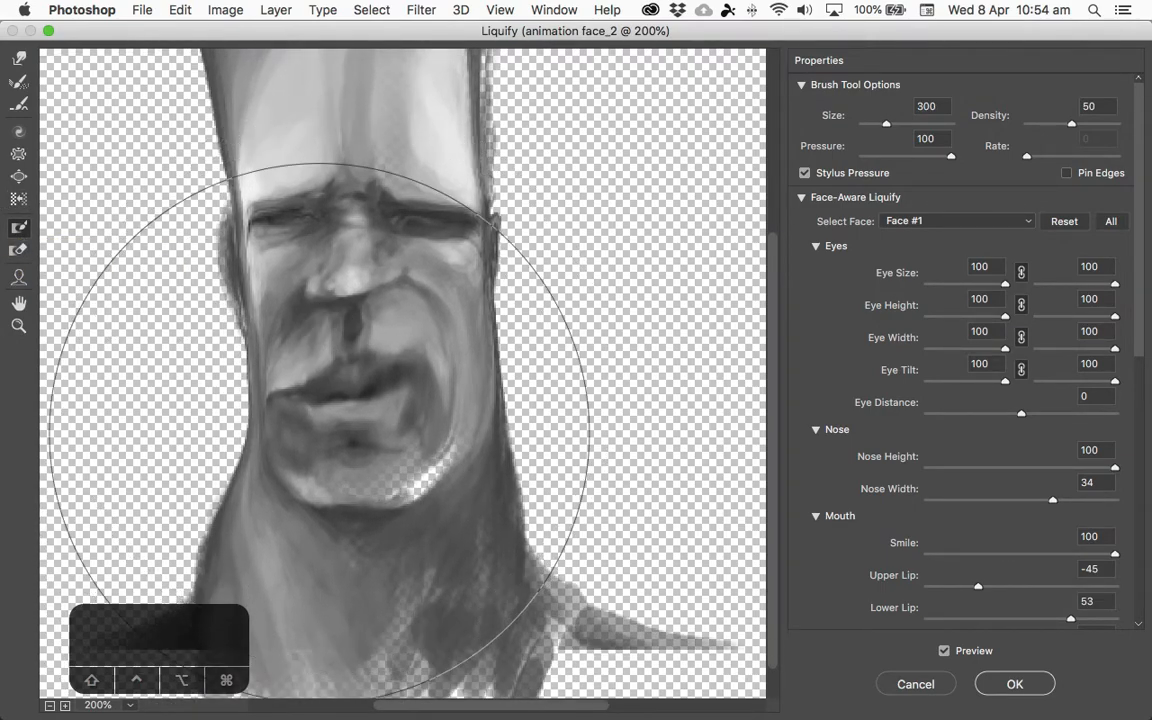
{"action": "key", "text": "bracketleft"}
{"action": "key", "text": "bracketleft"}
{"action": "key", "text": "bracketleft"}
{"action": "key", "text": "bracketleft"}
{"action": "mouse_move", "coordinate": [205, 515]}
{"action": "left_mouse_down"}
{"action": "mouse_move", "coordinate": [318, 575]}
{"action": "mouse_move", "coordinate": [429, 533]}
{"action": "mouse_move", "coordinate": [515, 476]}
{"action": "mouse_move", "coordinate": [509, 486]}
{"action": "mouse_move", "coordinate": [535, 511]}
{"action": "left_mouse_up"}
{"action": "key", "text": "super+z"}
{"action": "key", "text": "super+z"}
{"action": "mouse_move", "coordinate": [539, 416]}
{"action": "left_mouse_down"}
{"action": "mouse_move", "coordinate": [462, 616]}
{"action": "mouse_move", "coordinate": [384, 554]}
{"action": "mouse_move", "coordinate": [244, 489]}
{"action": "mouse_move", "coordinate": [217, 567]}
{"action": "mouse_move", "coordinate": [260, 635]}
{"action": "mouse_move", "coordinate": [592, 665]}
{"action": "mouse_move", "coordinate": [339, 687]}
{"action": "mouse_move", "coordinate": [527, 679]}
{"action": "mouse_move", "coordinate": [377, 660]}
{"action": "mouse_move", "coordinate": [595, 583]}
{"action": "mouse_move", "coordinate": [624, 664]}
{"action": "mouse_move", "coordinate": [660, 668]}
{"action": "mouse_move", "coordinate": [385, 675]}
{"action": "mouse_move", "coordinate": [53, 646]}
{"action": "left_mouse_up"}
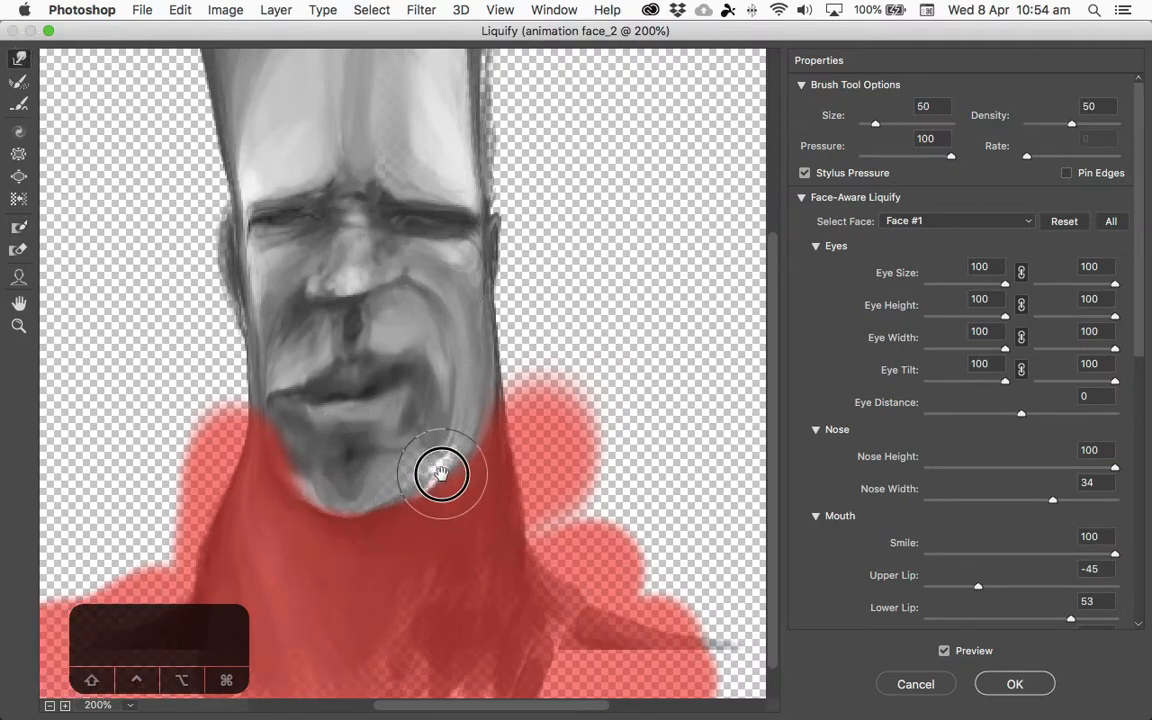
- Warp the mouth into a wide, exaggerated grin with the Forward Warp tool at brush size 50, and thaw the frozen area
{"action": "mouse_move", "coordinate": [484, 473]}
{"action": "left_mouse_down"}
{"action": "mouse_move", "coordinate": [496, 376]}
{"action": "mouse_move", "coordinate": [486, 384]}
{"action": "mouse_move", "coordinate": [476, 326]}
{"action": "mouse_move", "coordinate": [528, 341]}
{"action": "mouse_move", "coordinate": [456, 456]}
{"action": "mouse_move", "coordinate": [525, 391]}
{"action": "mouse_move", "coordinate": [379, 511]}
{"action": "mouse_move", "coordinate": [340, 468]}
{"action": "mouse_move", "coordinate": [277, 466]}
{"action": "mouse_move", "coordinate": [260, 405]}
{"action": "mouse_move", "coordinate": [264, 305]}
{"action": "mouse_move", "coordinate": [299, 314]}
{"action": "mouse_move", "coordinate": [361, 397]}
{"action": "mouse_move", "coordinate": [465, 420]}
{"action": "left_mouse_up"}
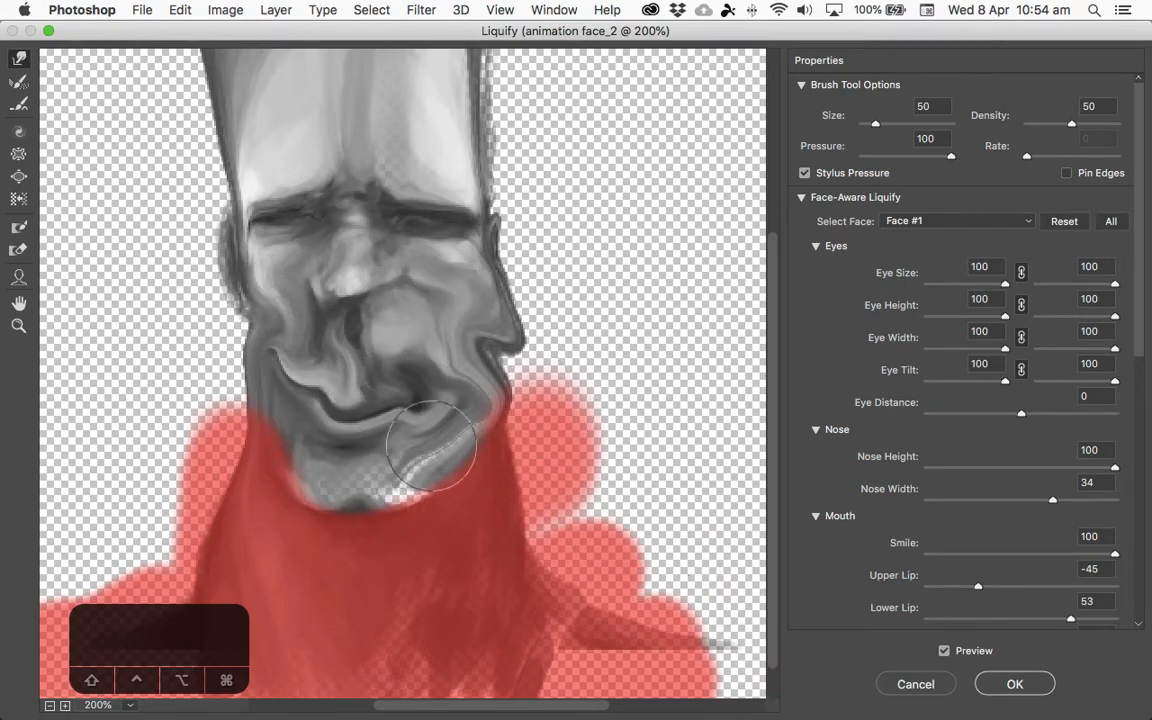
{"action": "mouse_move", "coordinate": [352, 382]}
{"action": "left_mouse_down"}
{"action": "mouse_move", "coordinate": [437, 373]}
{"action": "mouse_move", "coordinate": [301, 404]}
{"action": "mouse_move", "coordinate": [335, 365]}
{"action": "mouse_move", "coordinate": [426, 396]}
{"action": "mouse_move", "coordinate": [462, 343]}
{"action": "left_mouse_up"}
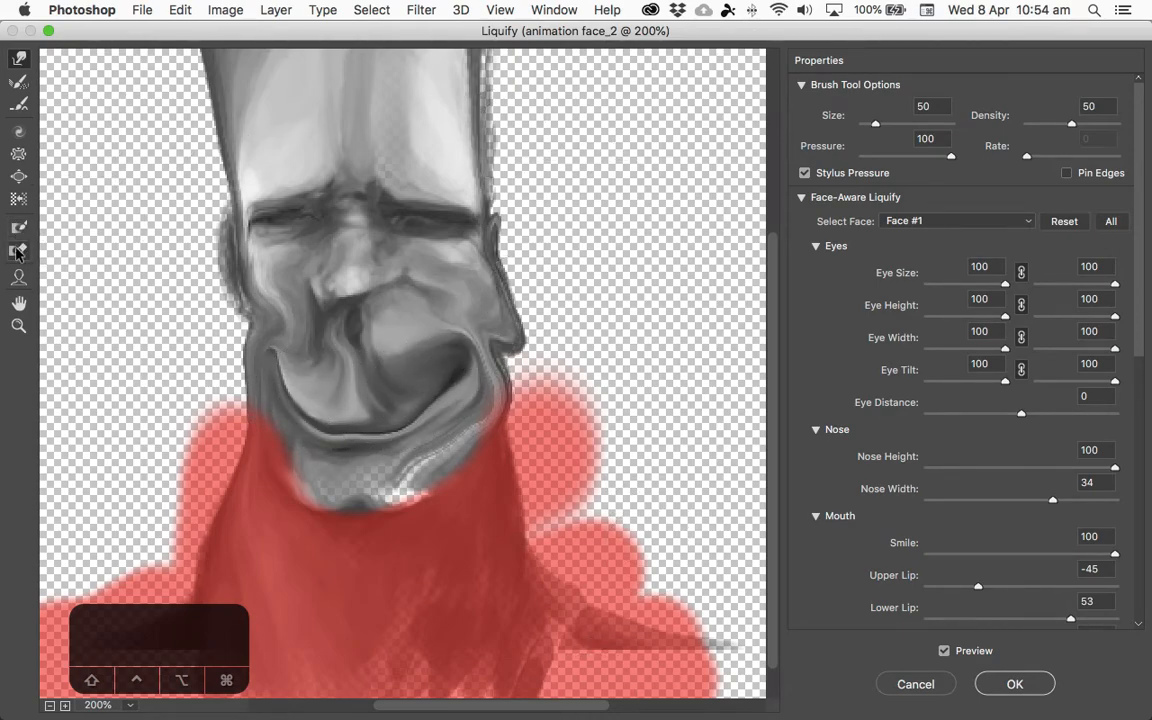
{"action": "mouse_move", "coordinate": [415, 390]}
{"action": "left_mouse_down"}
{"action": "mouse_move", "coordinate": [364, 478]}
{"action": "mouse_move", "coordinate": [201, 529]}
{"action": "mouse_move", "coordinate": [249, 593]}
{"action": "mouse_move", "coordinate": [487, 515]}
{"action": "mouse_move", "coordinate": [509, 519]}
{"action": "mouse_move", "coordinate": [676, 663]}
{"action": "mouse_move", "coordinate": [218, 650]}
{"action": "mouse_move", "coordinate": [251, 579]}
{"action": "mouse_move", "coordinate": [642, 506]}
{"action": "mouse_move", "coordinate": [171, 584]}
{"action": "mouse_move", "coordinate": [492, 686]}
{"action": "left_mouse_up"}
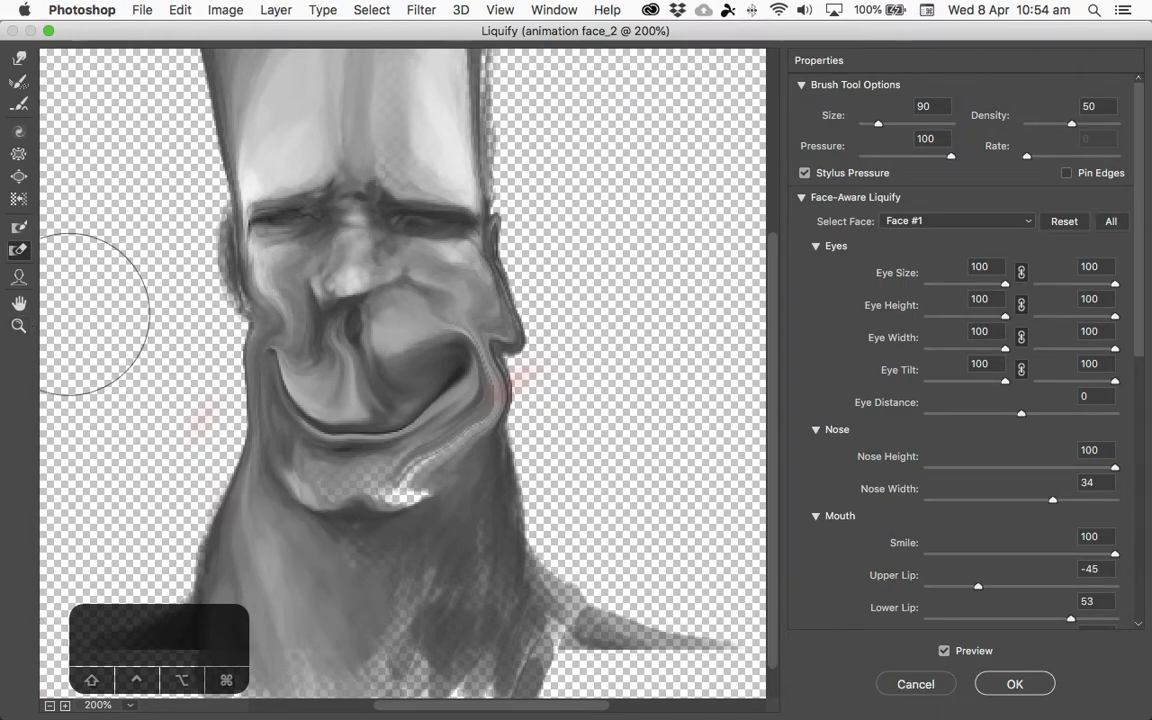
- Switch to the Face tool, look over the face-aware settings, and apply the Liquify changes
{"action": "left_click", "coordinate": [20, 277]}
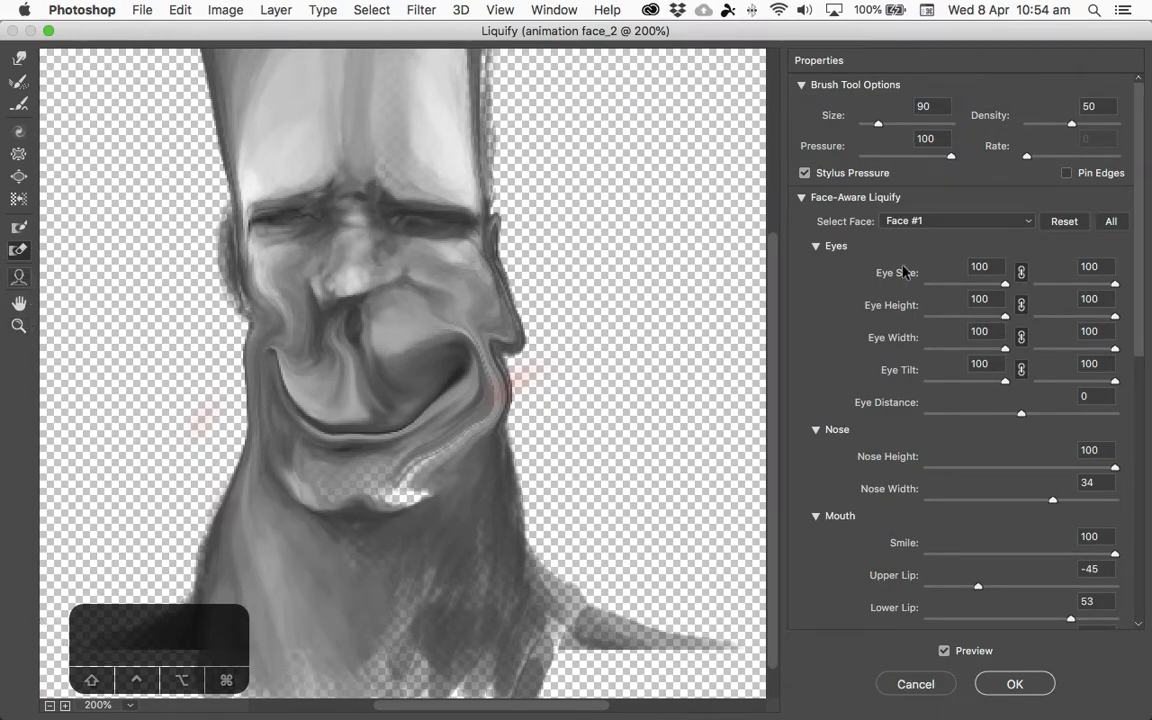
{"action": "scroll", "coordinate": [853, 313], "scroll_direction": "down", "scroll_amount": 5}
{"action": "scroll", "coordinate": [853, 313], "scroll_direction": "up", "scroll_amount": 5}
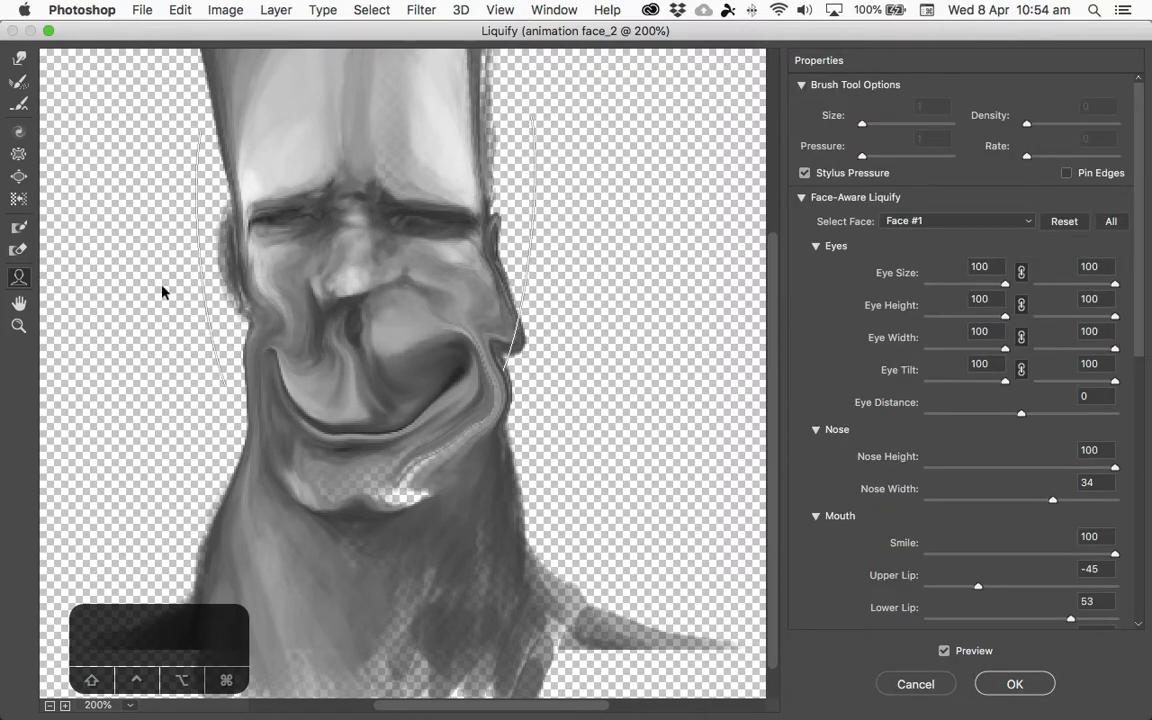
{"action": "scroll", "coordinate": [805, 325], "scroll_direction": "down", "scroll_amount": 5}
{"action": "scroll", "coordinate": [820, 336], "scroll_direction": "up", "scroll_amount": 5}
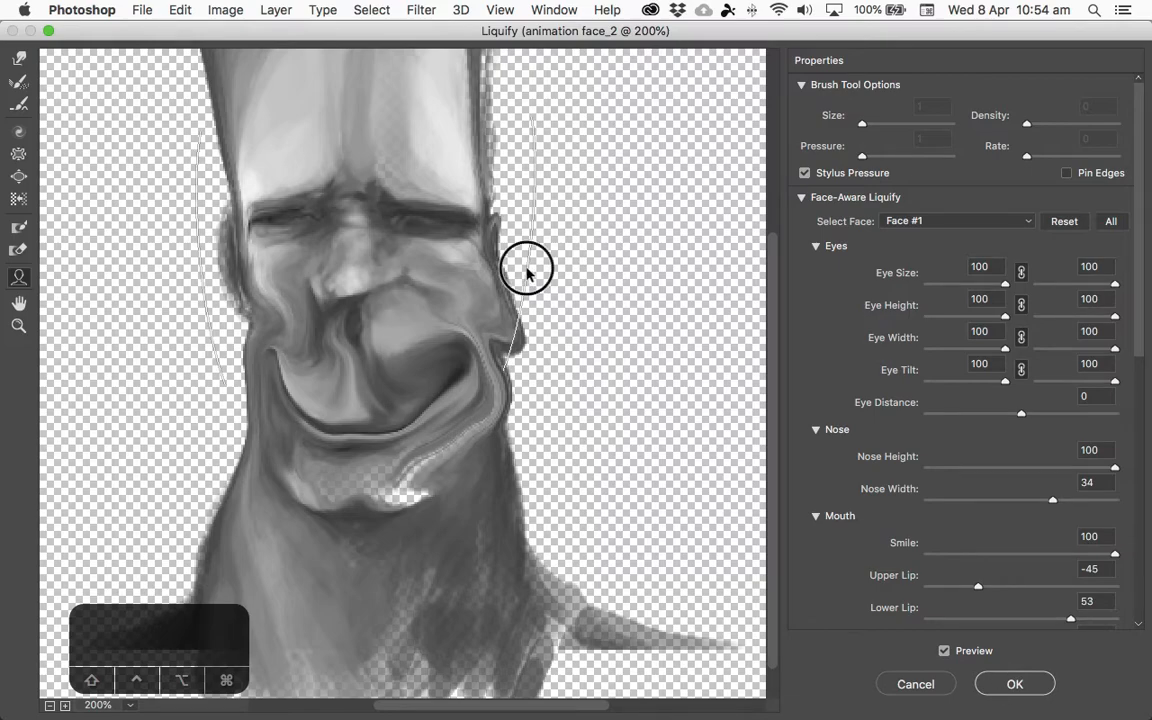
{"action": "left_click", "coordinate": [1012, 686]}
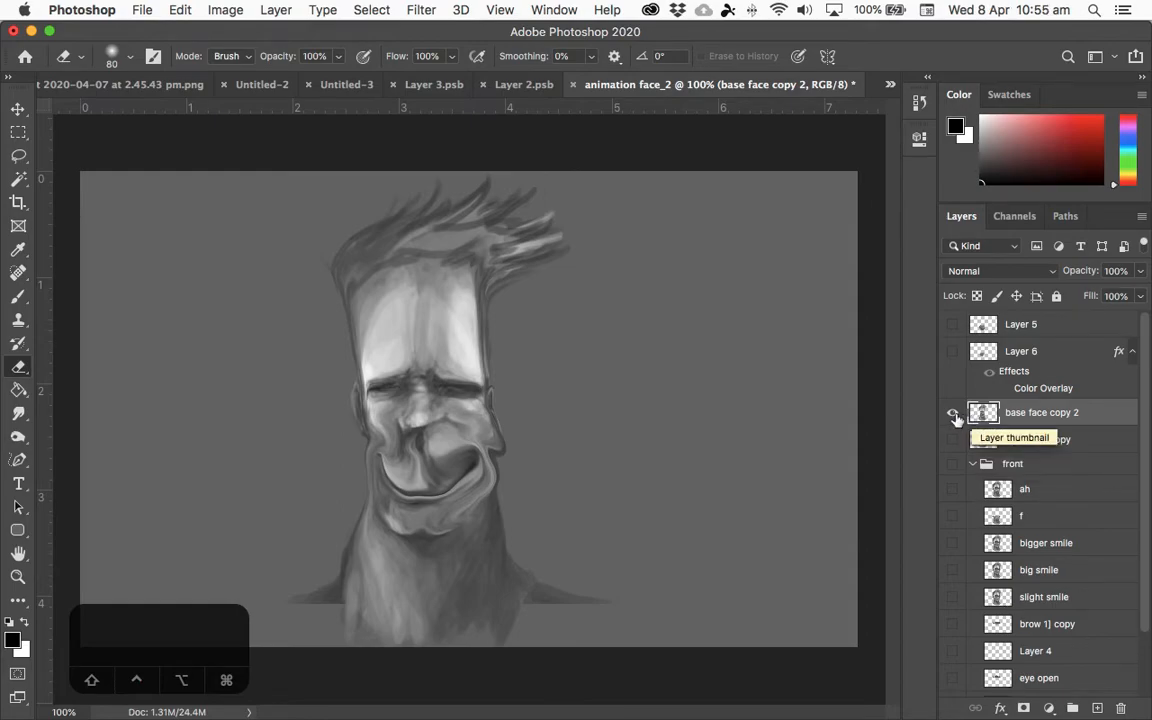
- Compare base face copy 2 with base face copy by toggling their visibility, and leave both layers hidden
{"action": "left_click", "coordinate": [952, 412]}
{"action": "left_click", "coordinate": [951, 439]}
{"action": "left_click", "coordinate": [951, 413]}
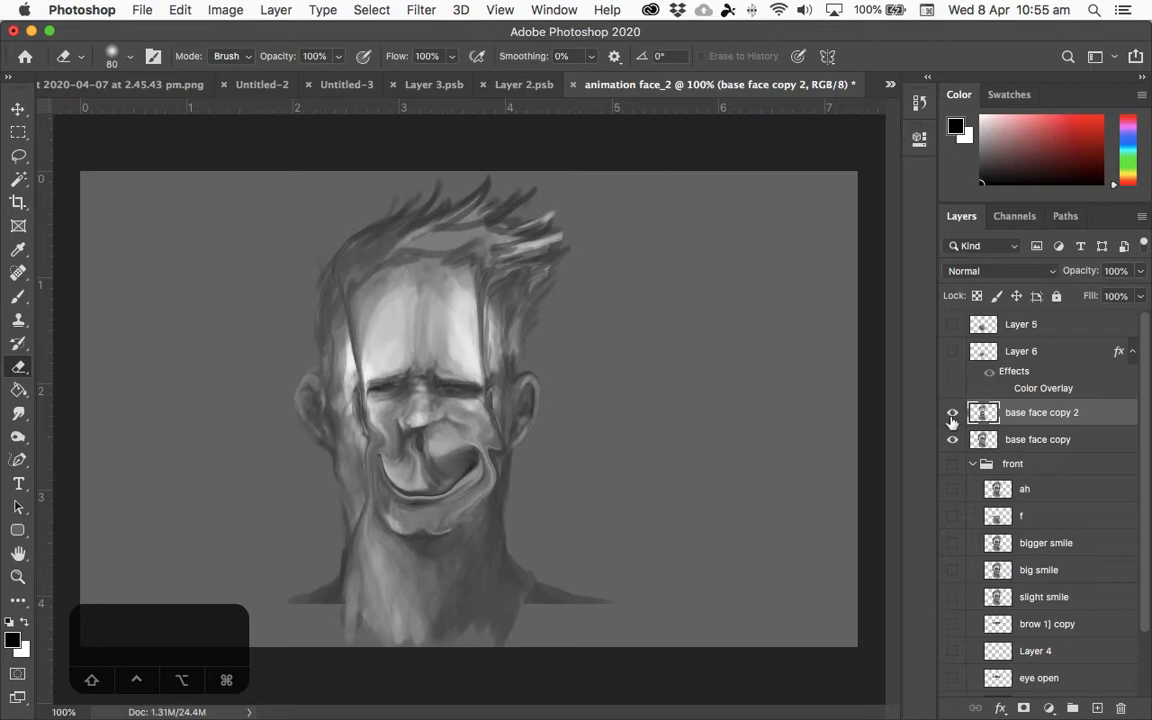
{"action": "left_click", "coordinate": [952, 414]}
{"action": "left_click", "coordinate": [952, 413]}
{"action": "left_click", "coordinate": [952, 439]}
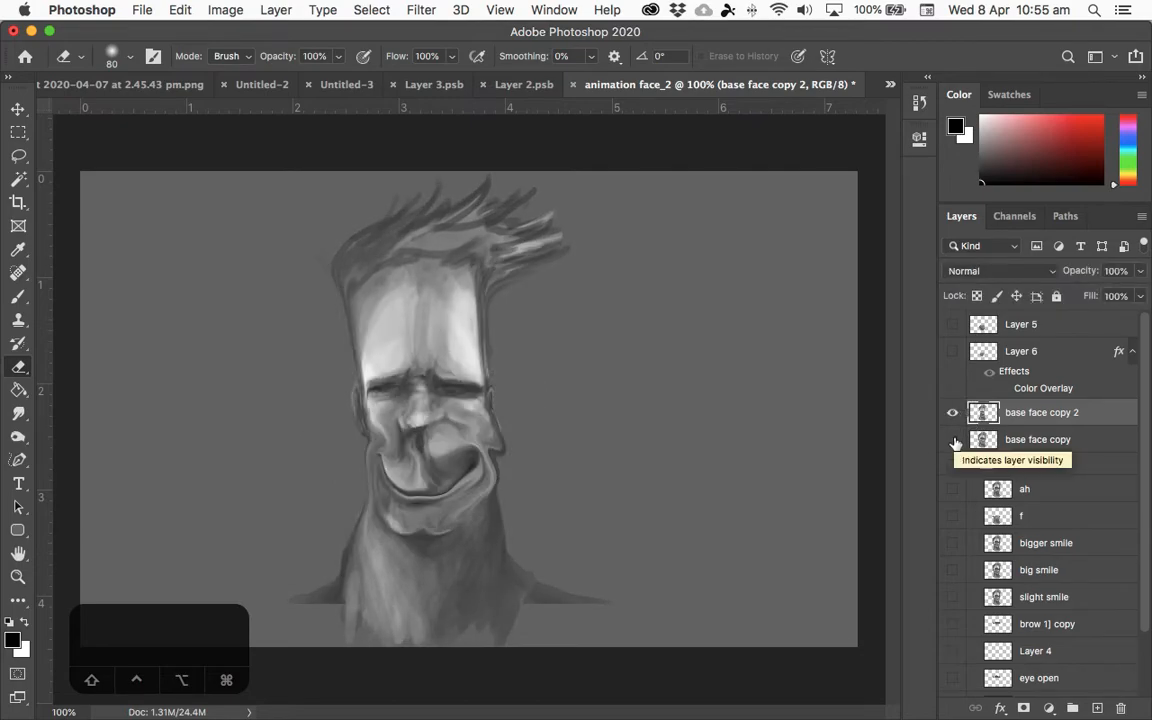
{"action": "left_click", "coordinate": [952, 413]}
{"action": "left_click", "coordinate": [952, 439]}
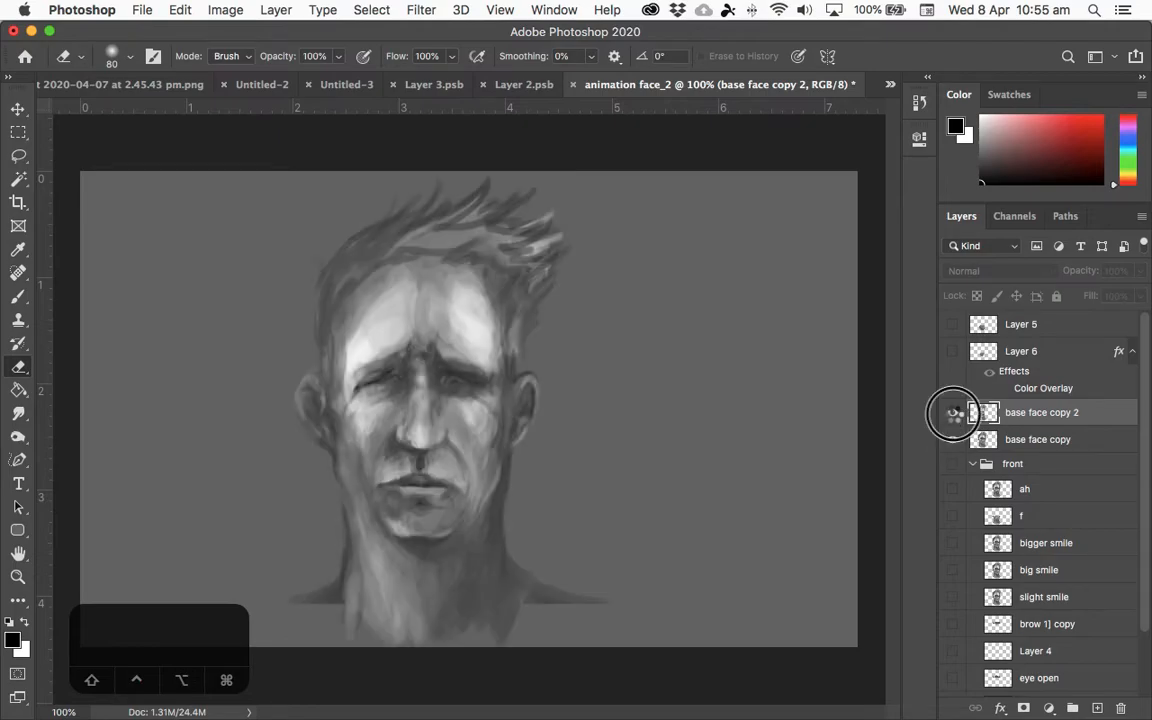
{"action": "left_click", "coordinate": [952, 413]}
{"action": "left_click", "coordinate": [954, 414]}
{"action": "left_click", "coordinate": [954, 440]}
{"action": "left_click", "coordinate": [955, 441]}
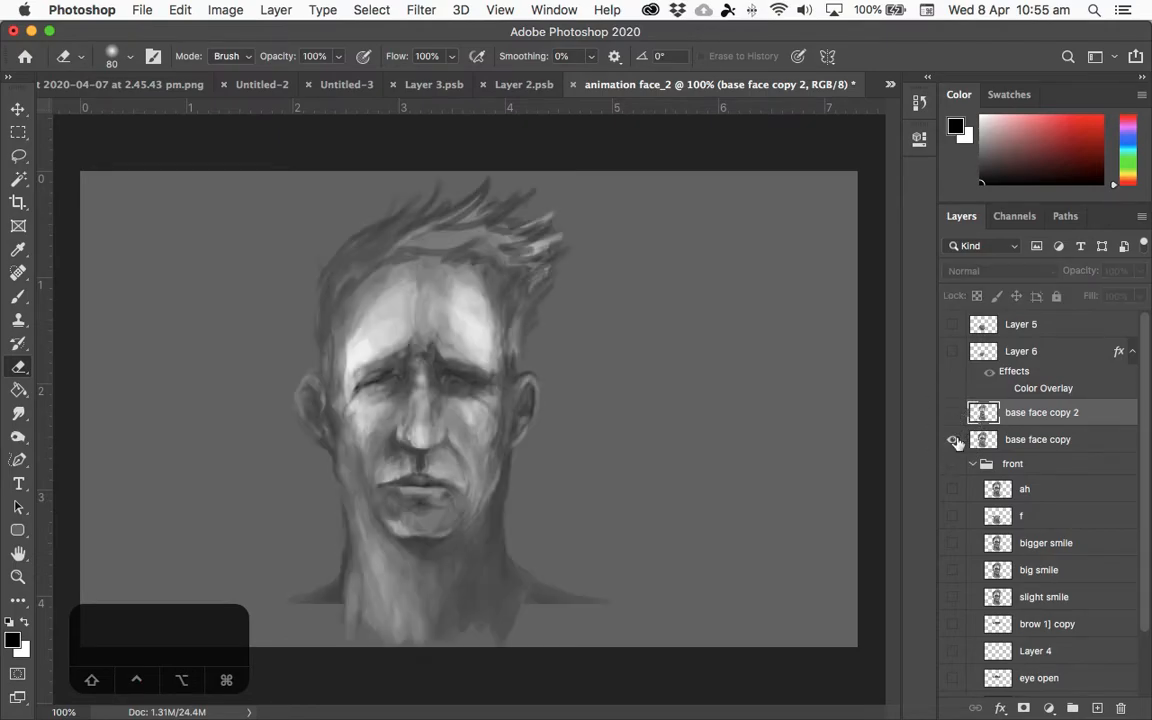
{"action": "left_click", "coordinate": [954, 440]}
- Preview the isolated mouth layers Layer 5 and Layer 6 one after the other, and hide both
{"action": "left_click", "coordinate": [952, 325]}
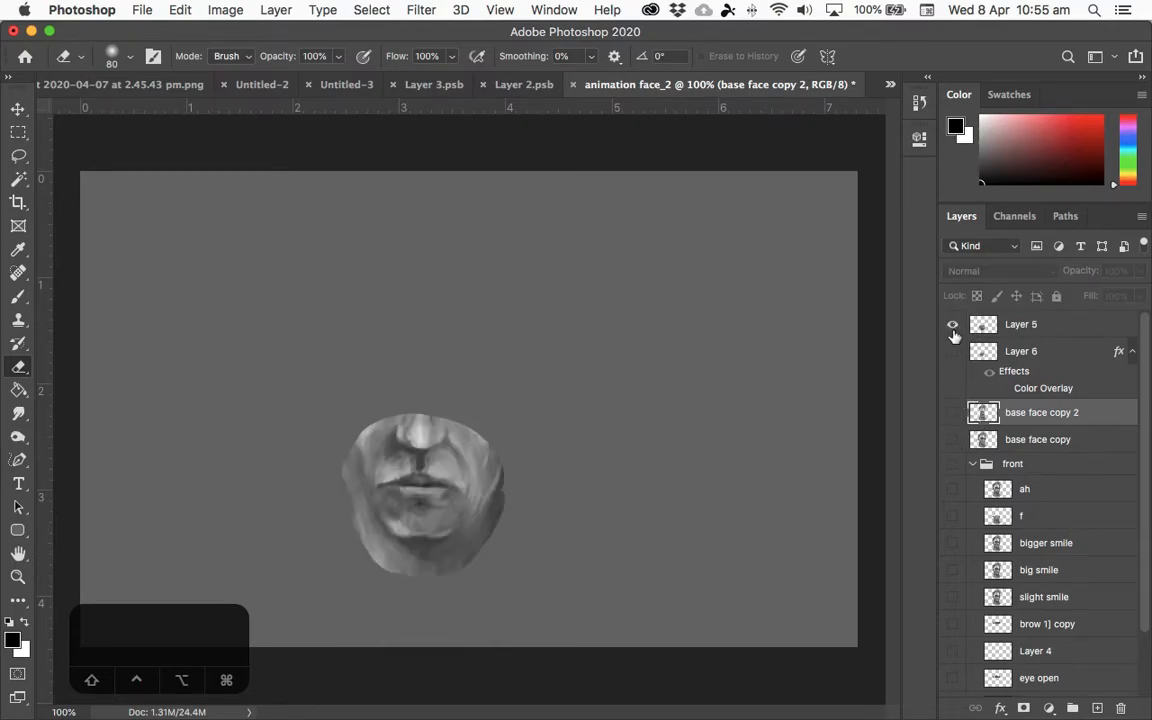
{"action": "left_click", "coordinate": [952, 325]}
{"action": "left_click", "coordinate": [954, 351]}
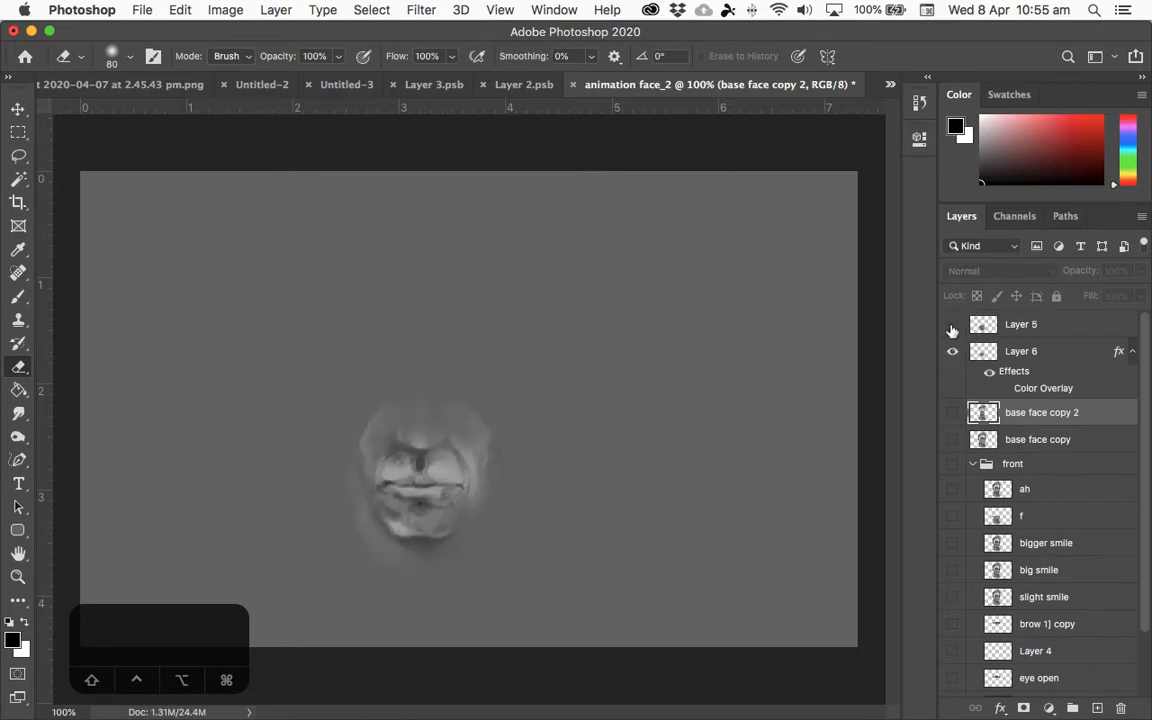
{"action": "left_click", "coordinate": [952, 328]}
{"action": "left_click", "coordinate": [952, 328]}
{"action": "left_click", "coordinate": [952, 351]}
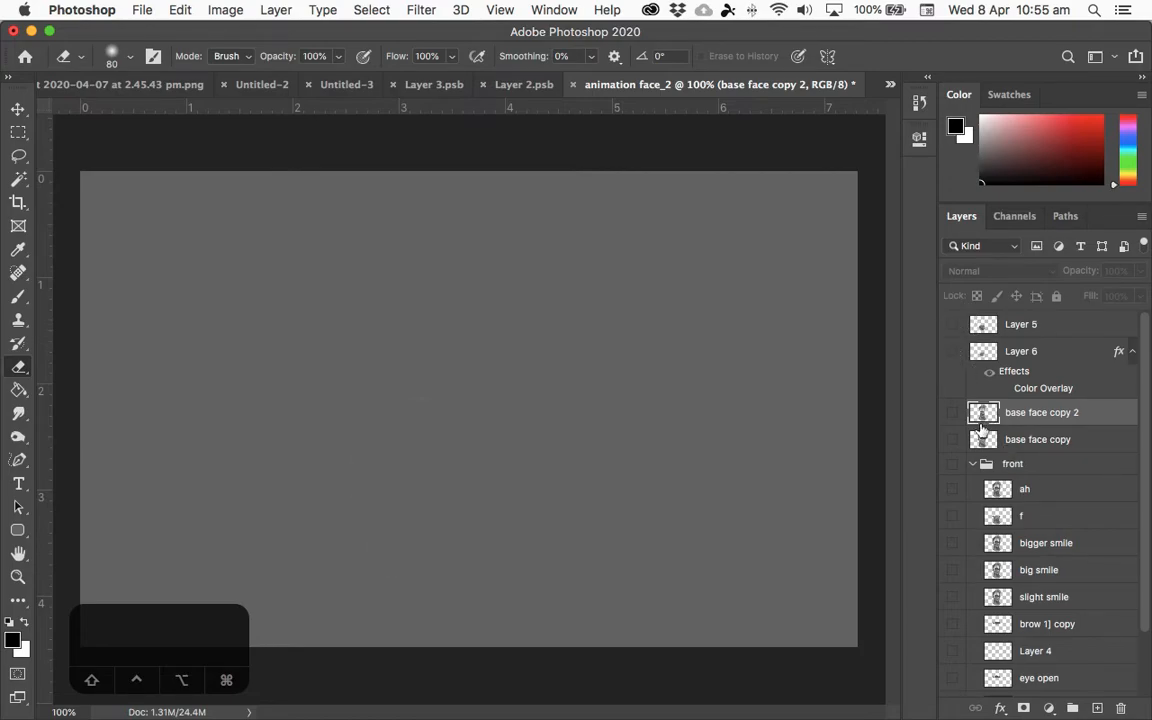
- Preview the ah expression in the front group against the base face by toggling its visibility, and hide it
{"action": "scroll", "coordinate": [954, 510], "scroll_direction": "down", "scroll_amount": 2}
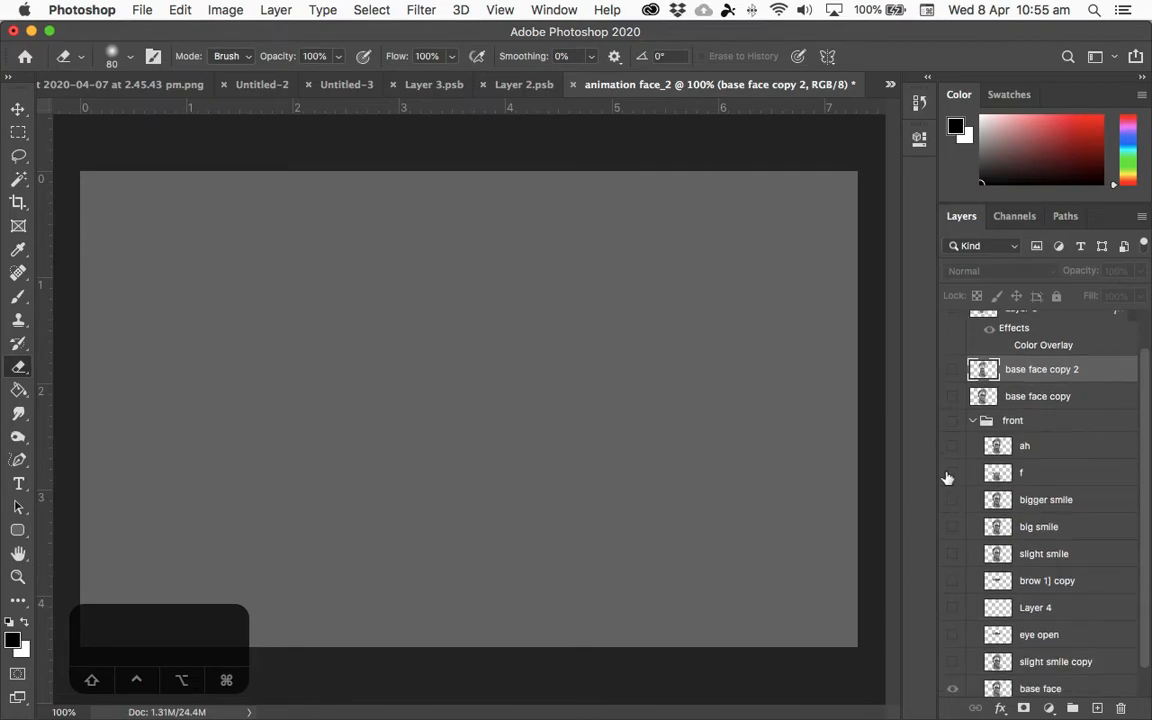
{"action": "left_click", "coordinate": [952, 446]}
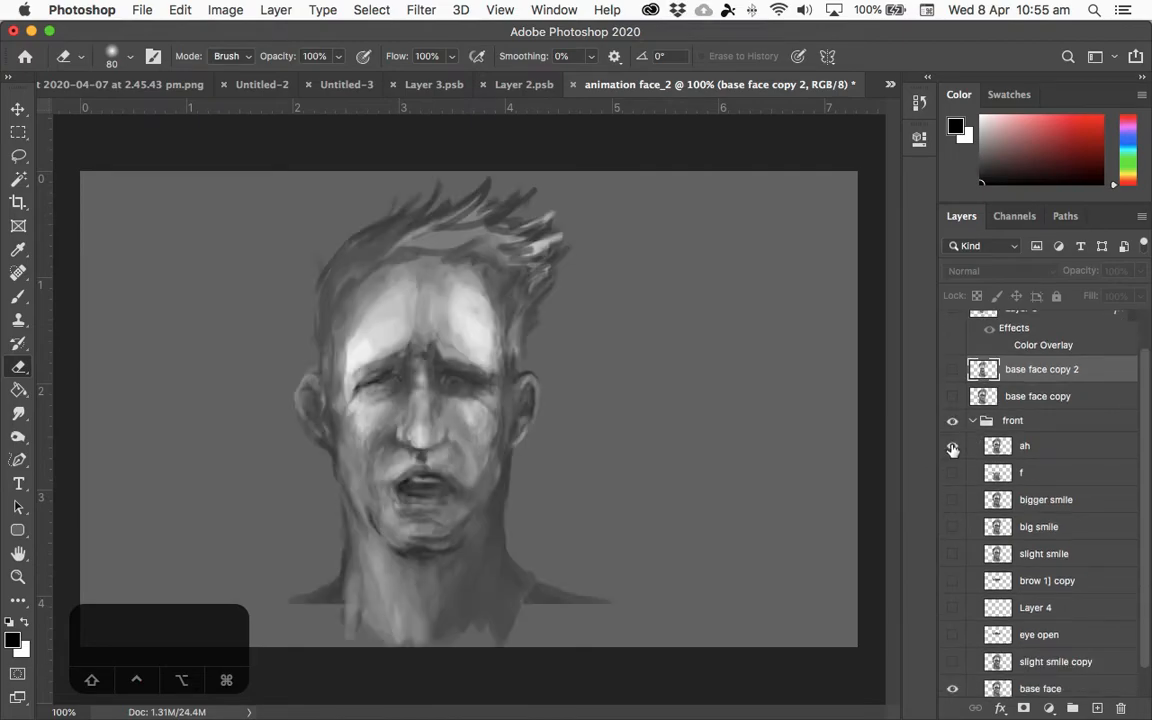
{"action": "left_click", "coordinate": [952, 446]}
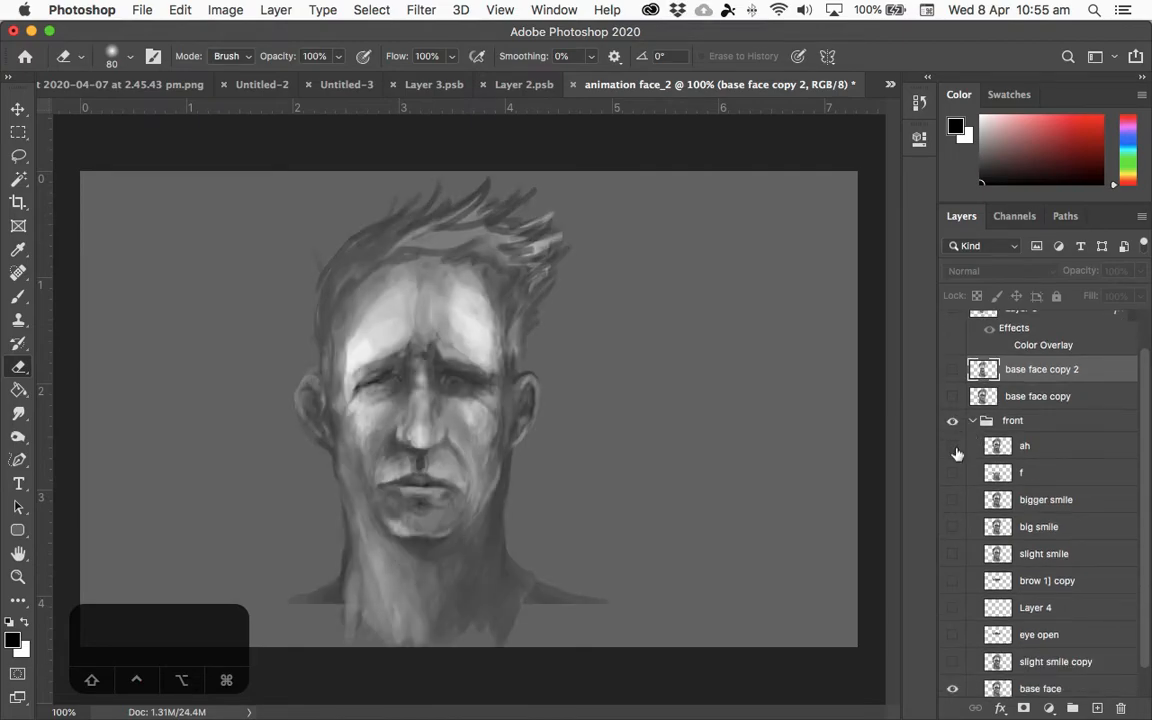
{"action": "left_click", "coordinate": [953, 446]}
{"action": "left_click", "coordinate": [953, 446]}
{"action": "left_click", "coordinate": [953, 446]}
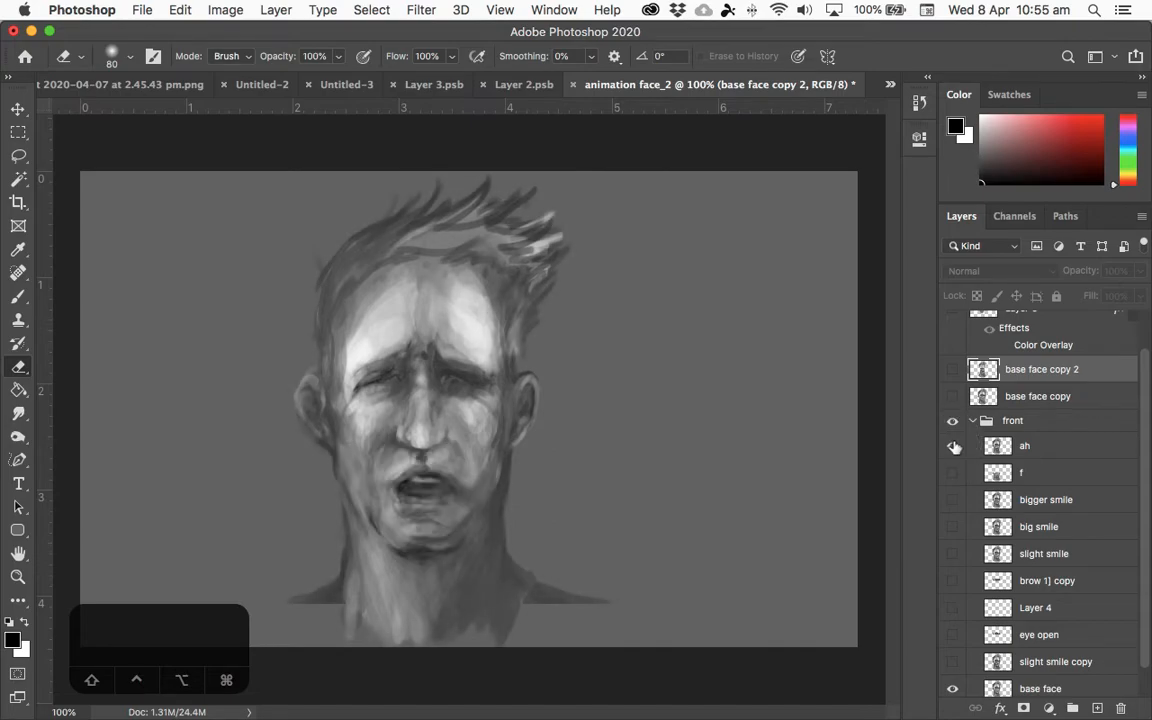
{"action": "left_click", "coordinate": [953, 450]}
- Show the f expression, hide the base face beneath it, and swap the f layer for the ah layer
{"action": "left_click", "coordinate": [954, 473]}
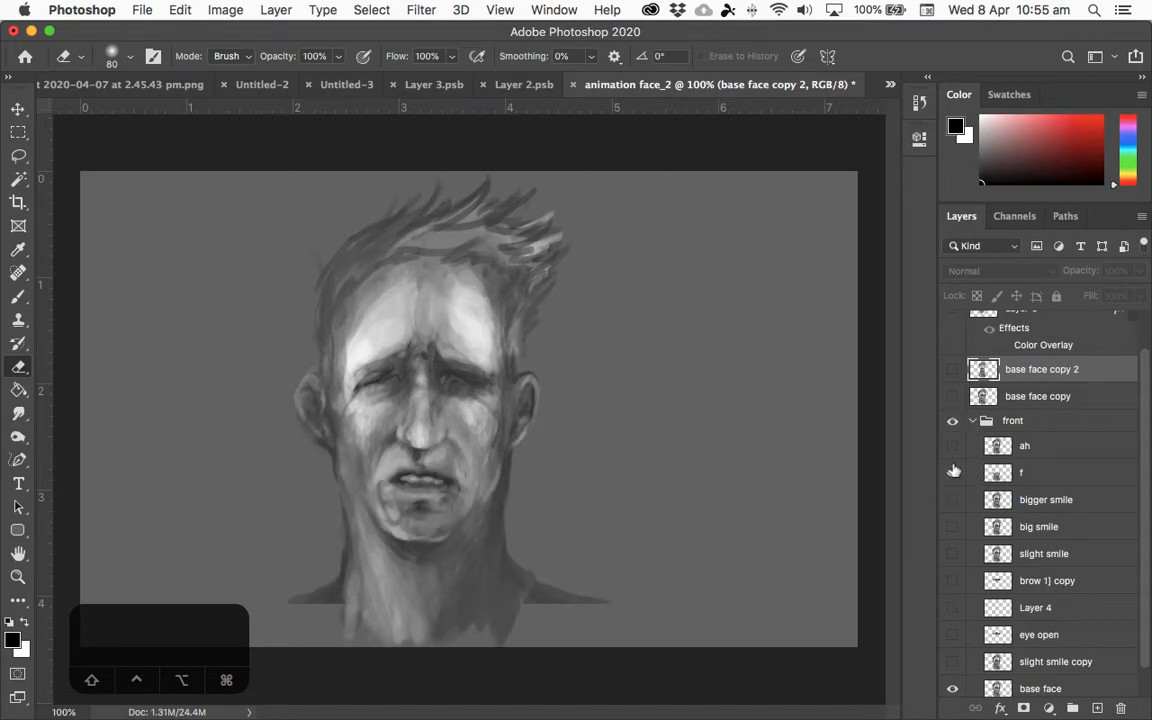
{"action": "scroll", "coordinate": [970, 553], "scroll_direction": "down", "scroll_amount": 1}
{"action": "left_click", "coordinate": [952, 656]}
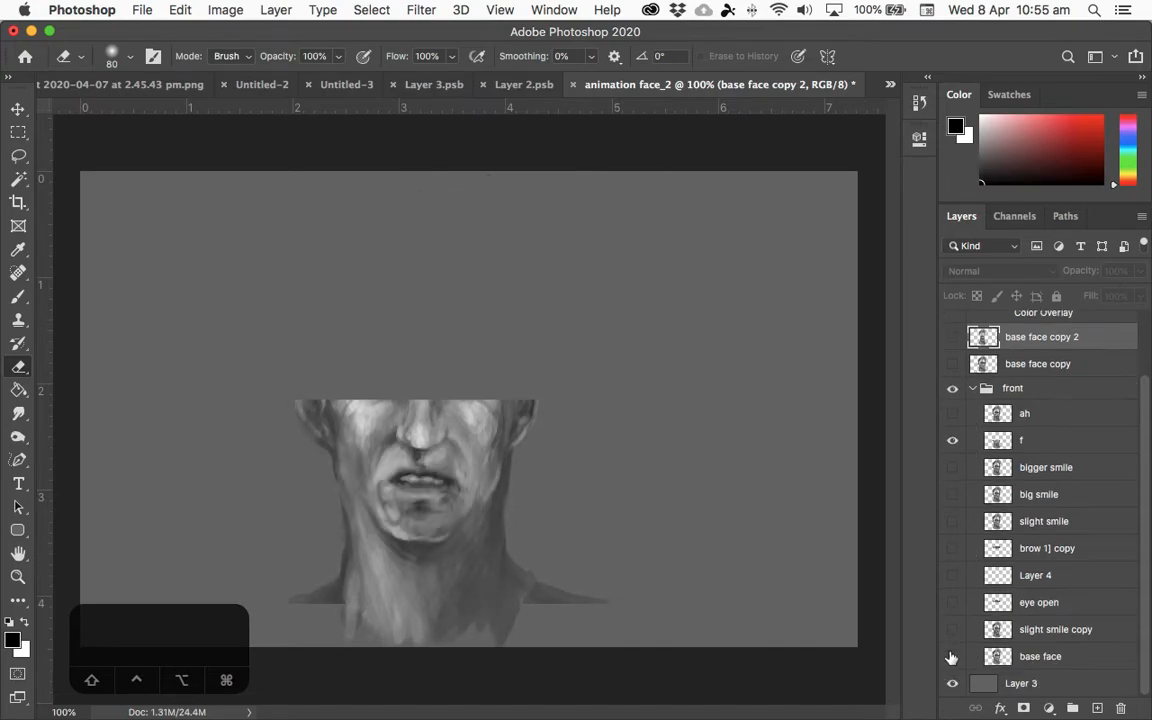
{"action": "left_click", "coordinate": [954, 442]}
{"action": "left_click", "coordinate": [952, 438]}
{"action": "left_click", "coordinate": [953, 414]}
{"action": "left_click", "coordinate": [956, 440]}
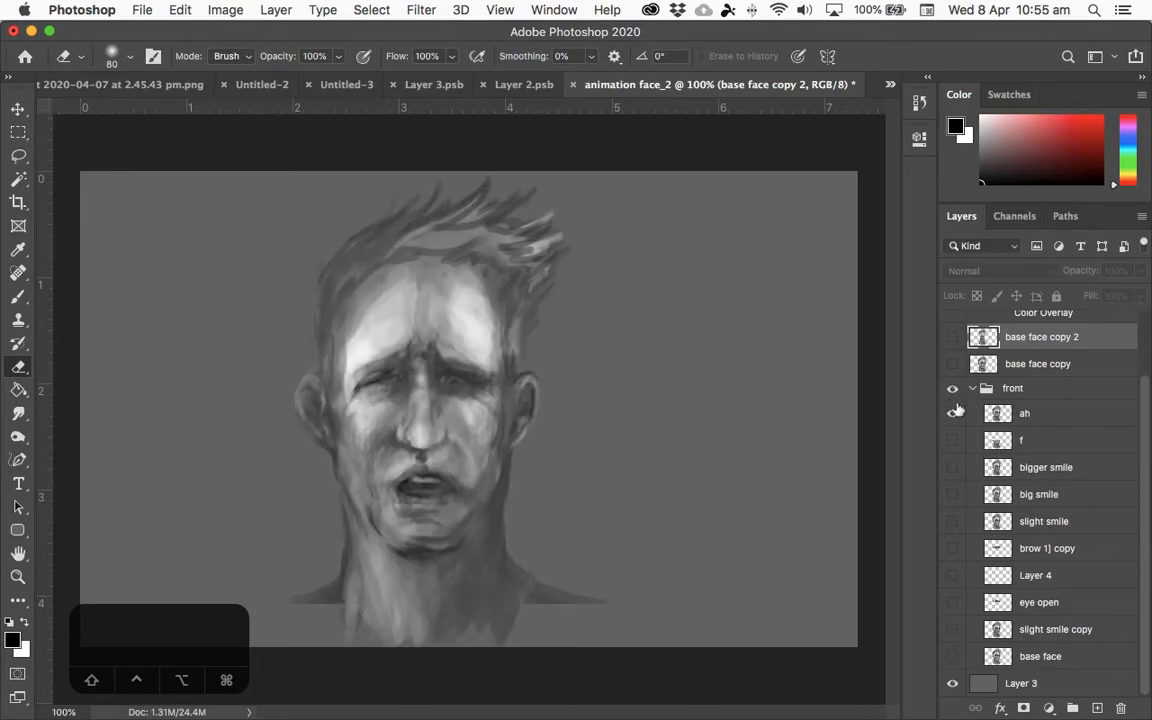
- Hide the ah layer and preview big smile, slight smile and brow 1] copy one after another
{"action": "left_click", "coordinate": [953, 413]}
{"action": "left_click", "coordinate": [953, 494]}
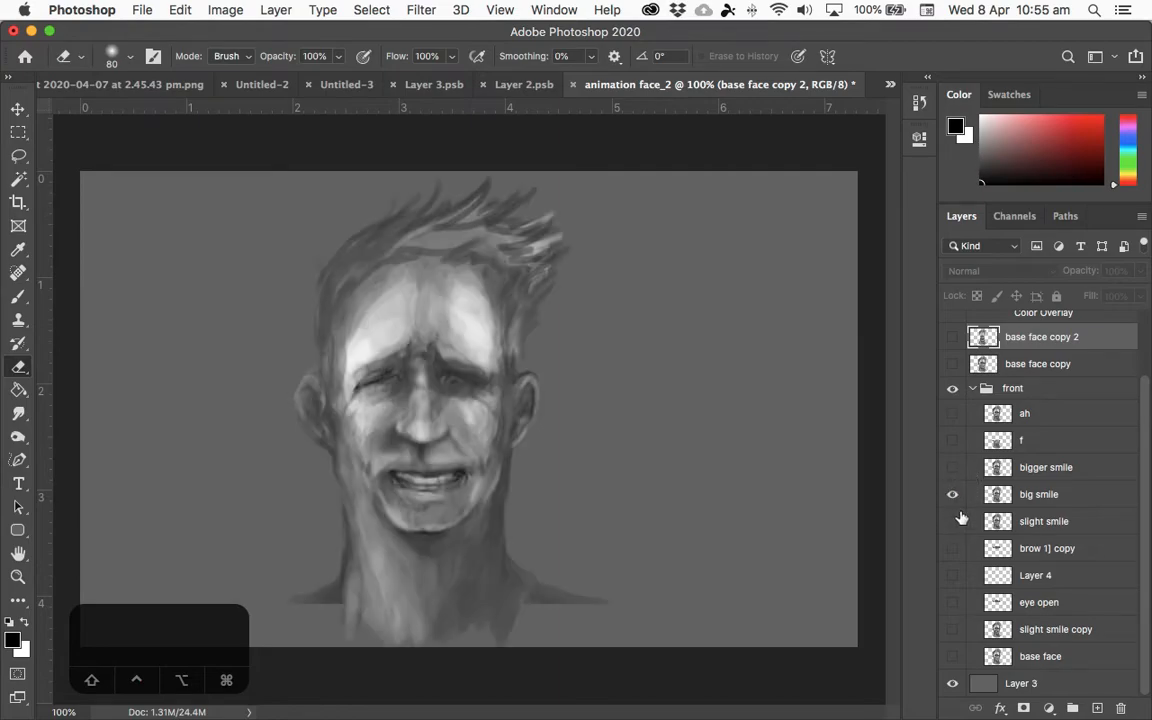
{"action": "left_click", "coordinate": [952, 523]}
{"action": "left_click", "coordinate": [953, 496]}
{"action": "left_click", "coordinate": [952, 523]}
{"action": "left_click", "coordinate": [953, 550]}
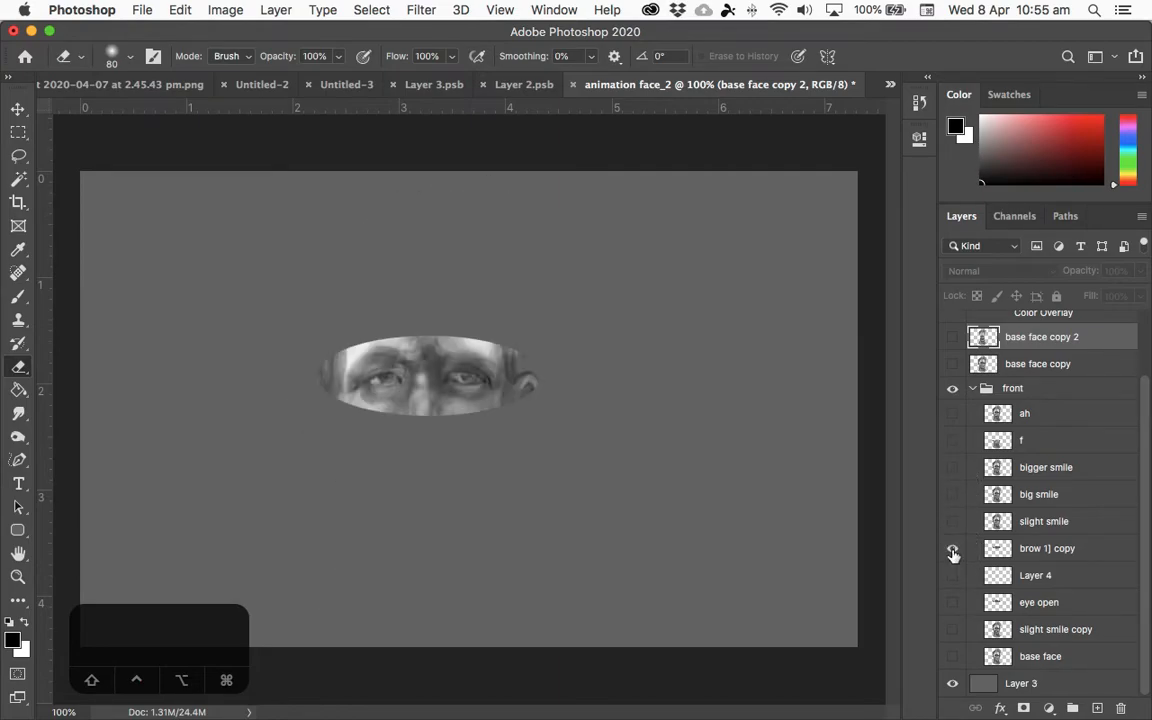
- Hide brow 1] copy and preview the Layer 4 and eye open layers one after the other
{"action": "left_click", "coordinate": [952, 552]}
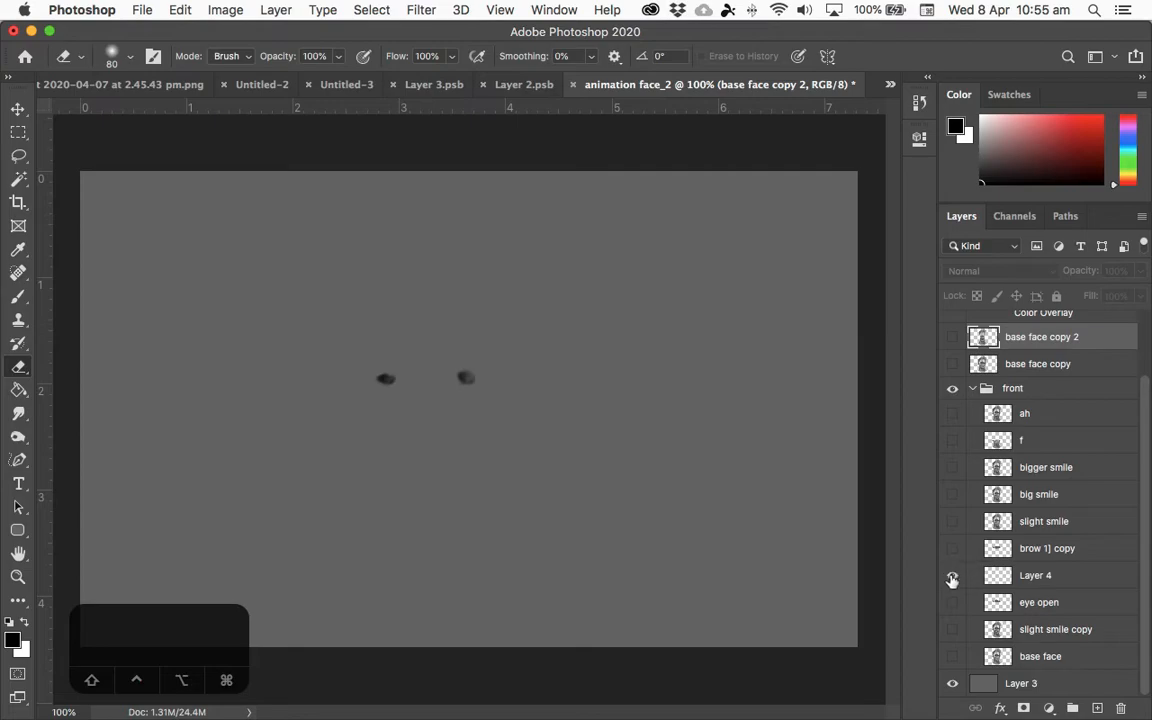
{"action": "left_click", "coordinate": [954, 599]}
{"action": "left_click", "coordinate": [951, 584]}
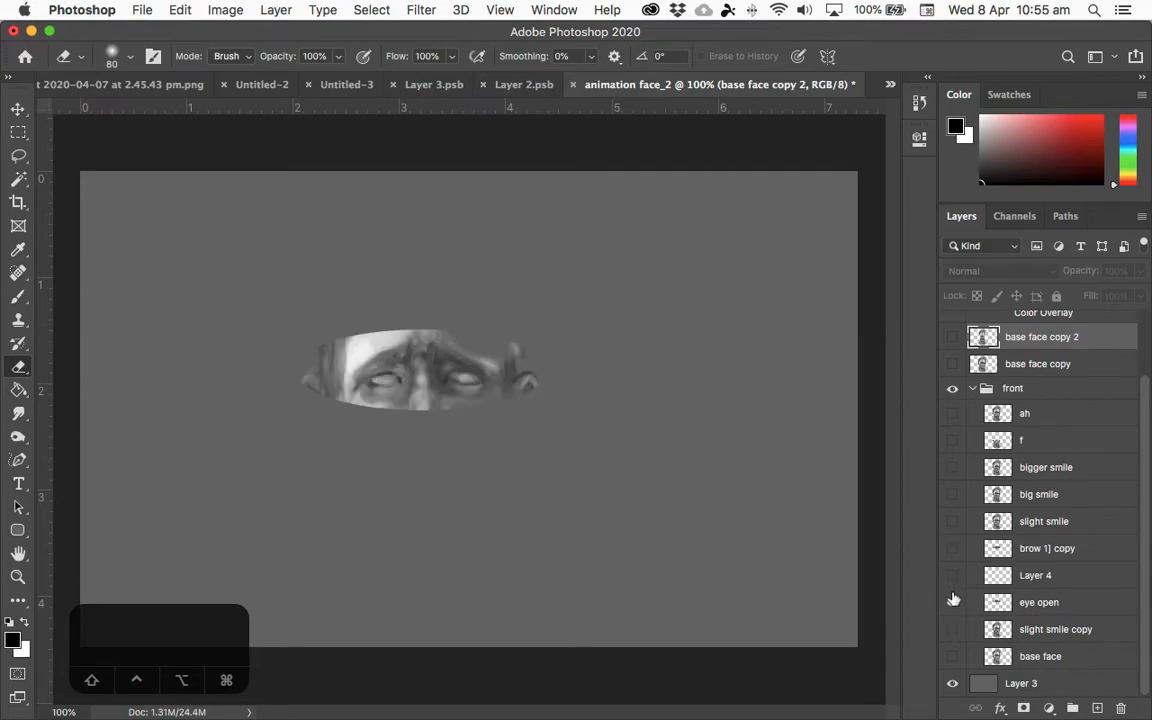
- Collapse the front group, show the base face copy layer and duplicate it
{"action": "left_click", "coordinate": [971, 390]}
{"action": "left_click", "coordinate": [953, 440]}
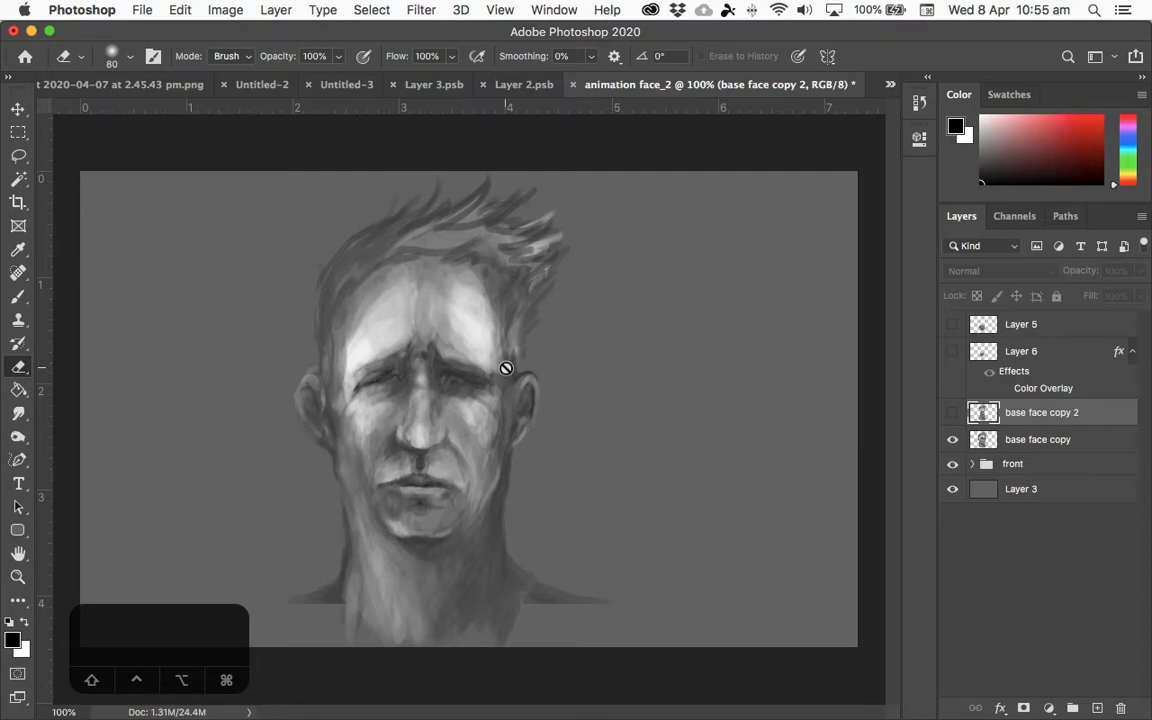
{"action": "left_click", "coordinate": [981, 439]}
{"action": "left_click_drag", "start_coordinate": [981, 439], "coordinate": [1103, 706]}
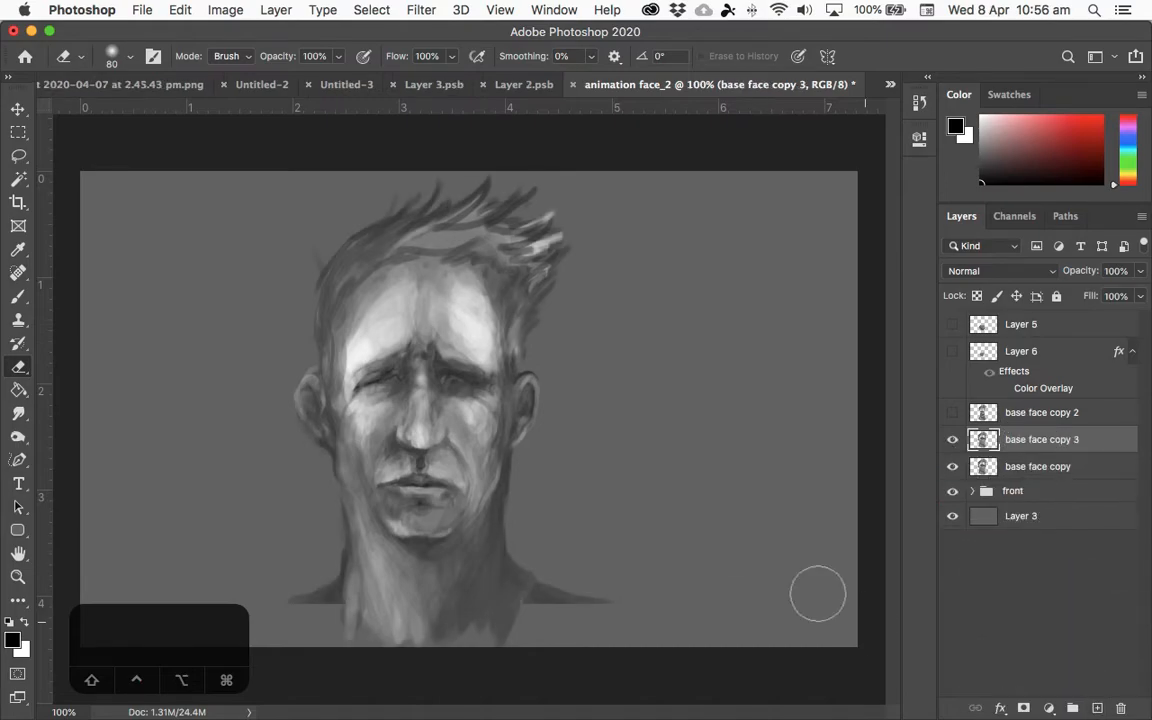
- Move the duplicated face to the right of the original so both heads stand side by side, and check it by toggling its visibility
{"action": "key", "text": "v"}
{"action": "left_click_drag", "start_coordinate": [412, 440], "coordinate": [716, 497]}
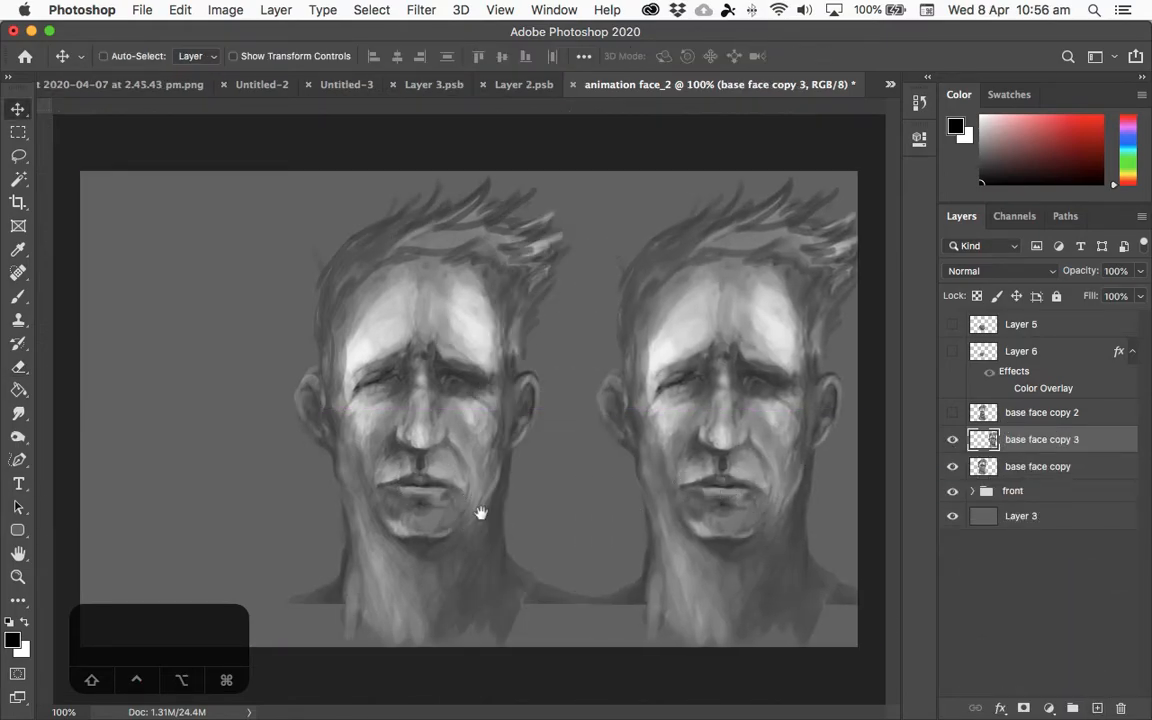
{"action": "key", "text": "shift+Up"}
{"action": "key", "text": "shift+Up"}
{"action": "key", "text": "super+z"}
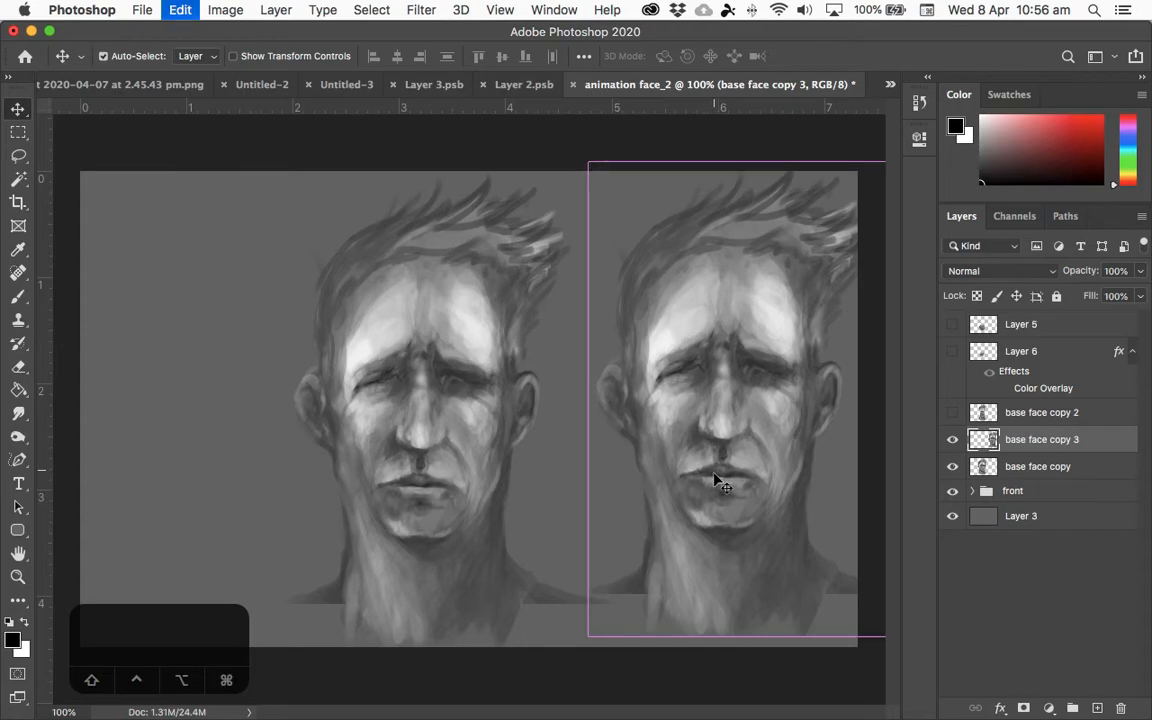
{"action": "left_click_drag", "start_coordinate": [375, 495], "coordinate": [674, 496]}
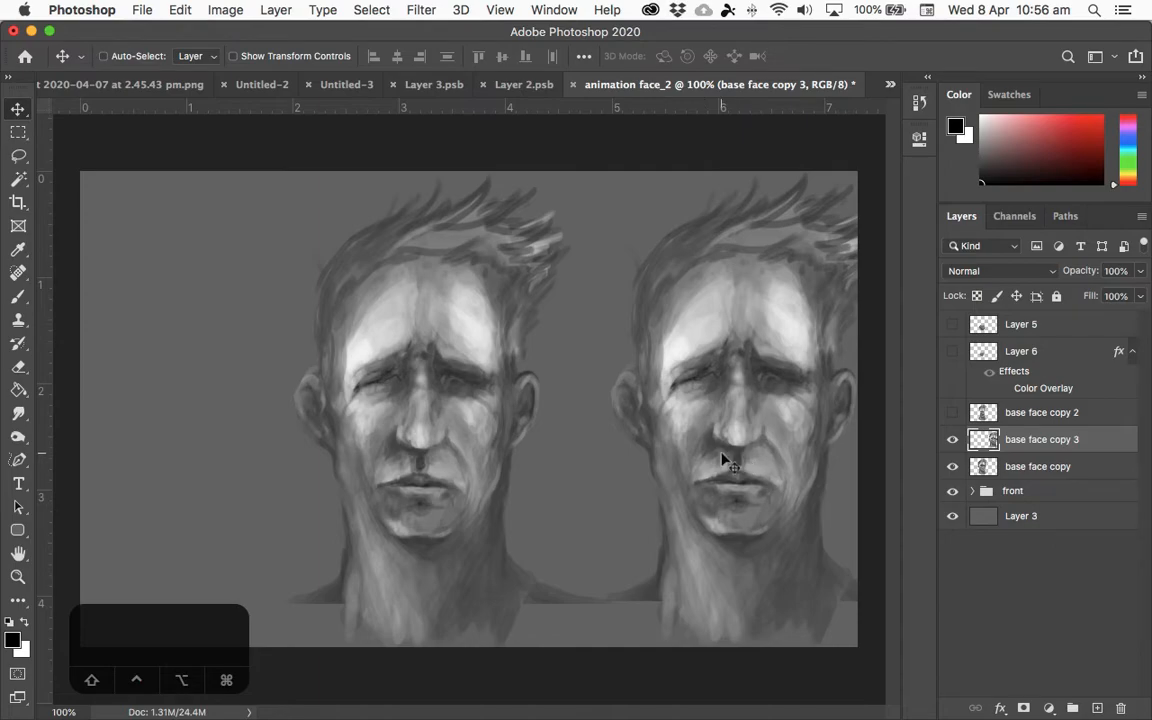
{"action": "left_click", "coordinate": [952, 440]}
{"action": "left_click", "coordinate": [952, 440]}
- Start Puppet Warp on base face copy 3 with the mesh hidden, and pin both brows, the nose bridge and tip, and the mouth's corners and centre
{"action": "left_click", "coordinate": [226, 9]}
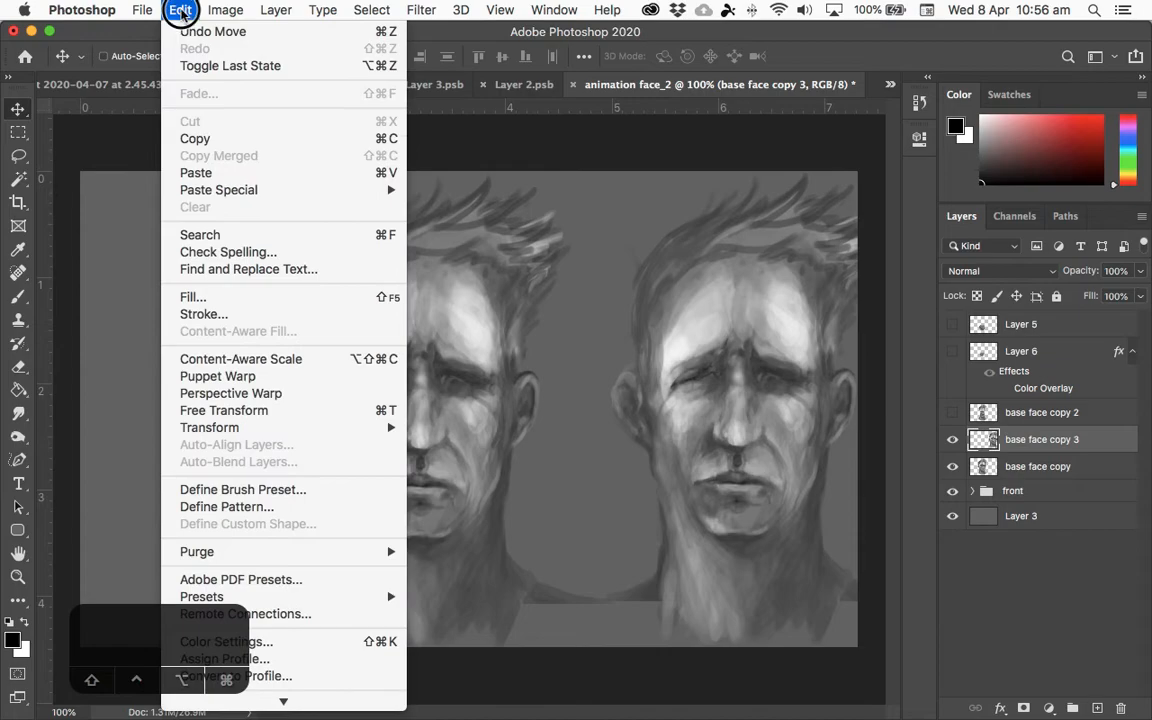
{"action": "mouse_move", "coordinate": [178, 10]}
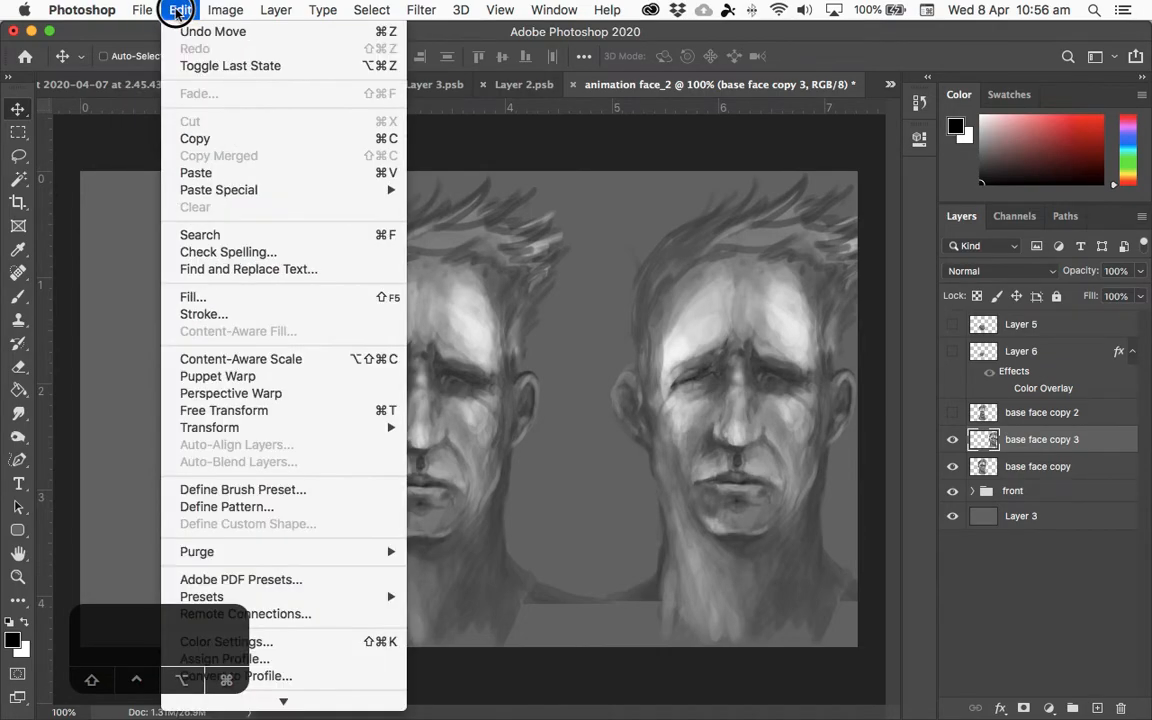
{"action": "left_click", "coordinate": [268, 379]}
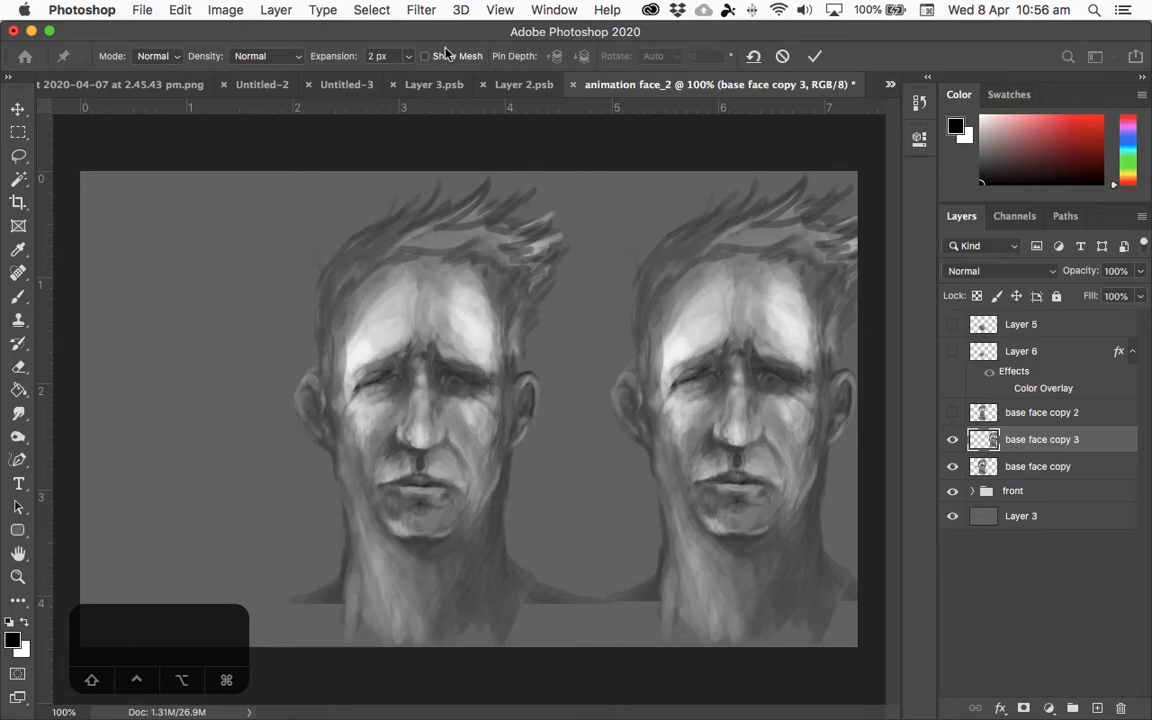
{"action": "left_click", "coordinate": [426, 56]}
{"action": "left_click", "coordinate": [673, 386]}
{"action": "left_click", "coordinate": [735, 375]}
{"action": "left_click", "coordinate": [801, 380]}
{"action": "left_click", "coordinate": [738, 447]}
{"action": "left_click", "coordinate": [707, 485]}
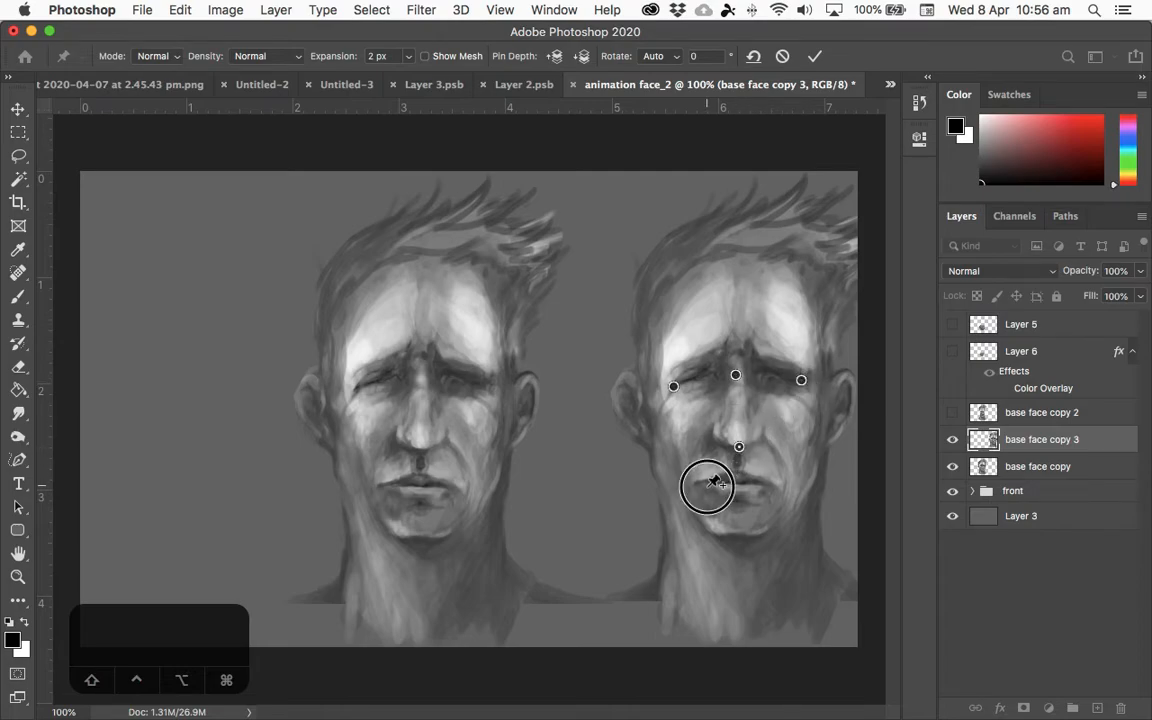
{"action": "left_click", "coordinate": [767, 486]}
{"action": "left_click", "coordinate": [737, 482]}
- Add Puppet Warp pins on both cheeks and both sides of the jaw
{"action": "left_click", "coordinate": [660, 451]}
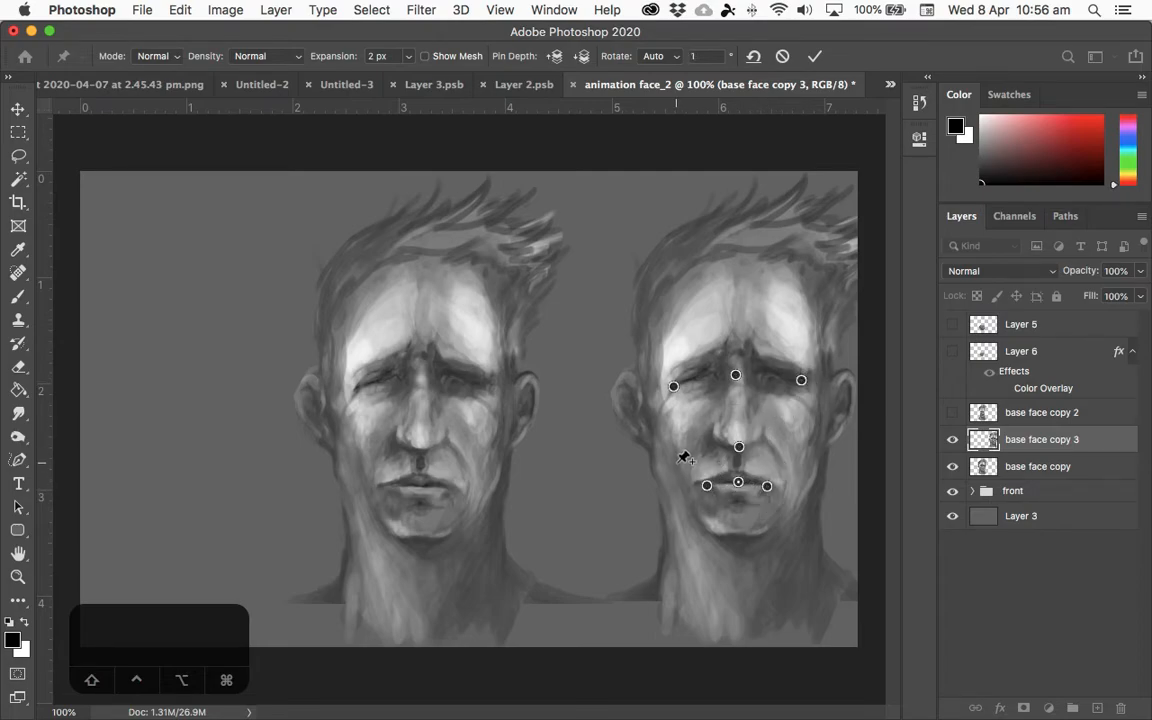
{"action": "left_click", "coordinate": [822, 433]}
{"action": "left_click", "coordinate": [689, 511]}
{"action": "left_click", "coordinate": [795, 502]}
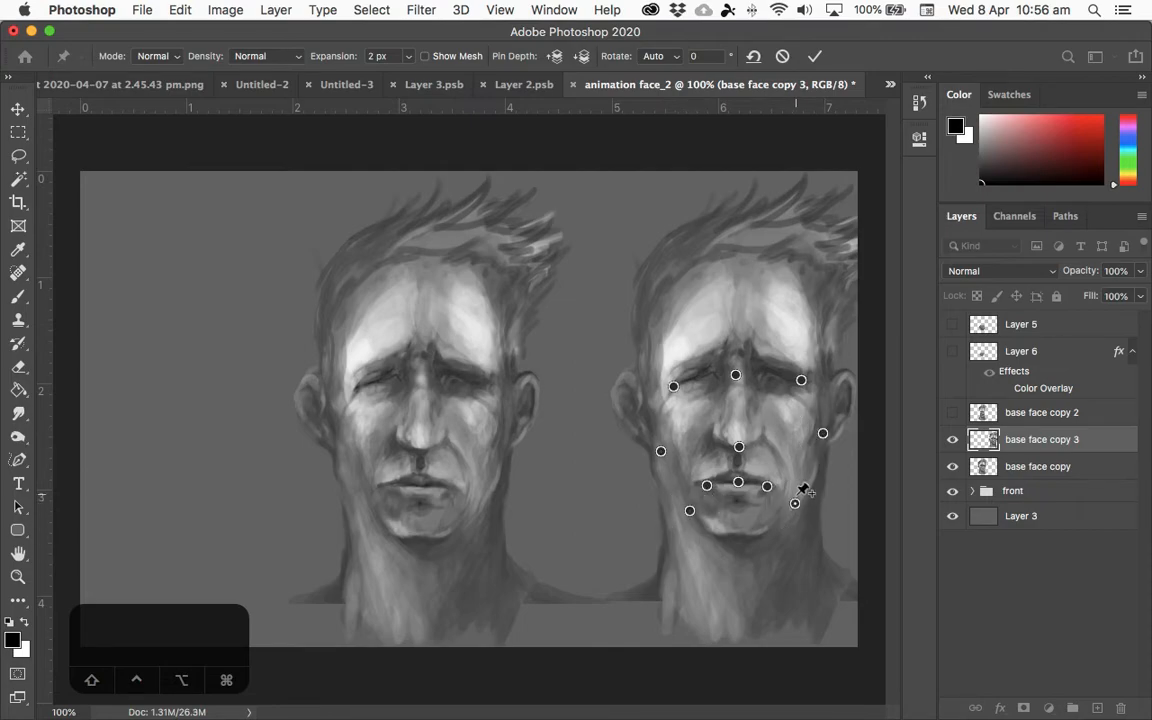
- Pull the mouth and jaw pins outward and down and the cheek pins outward to widen the lower face
{"action": "left_click_drag", "start_coordinate": [738, 482], "coordinate": [702, 493]}
{"action": "left_click_drag", "start_coordinate": [774, 488], "coordinate": [805, 517]}
{"action": "left_click_drag", "start_coordinate": [690, 511], "coordinate": [683, 519]}
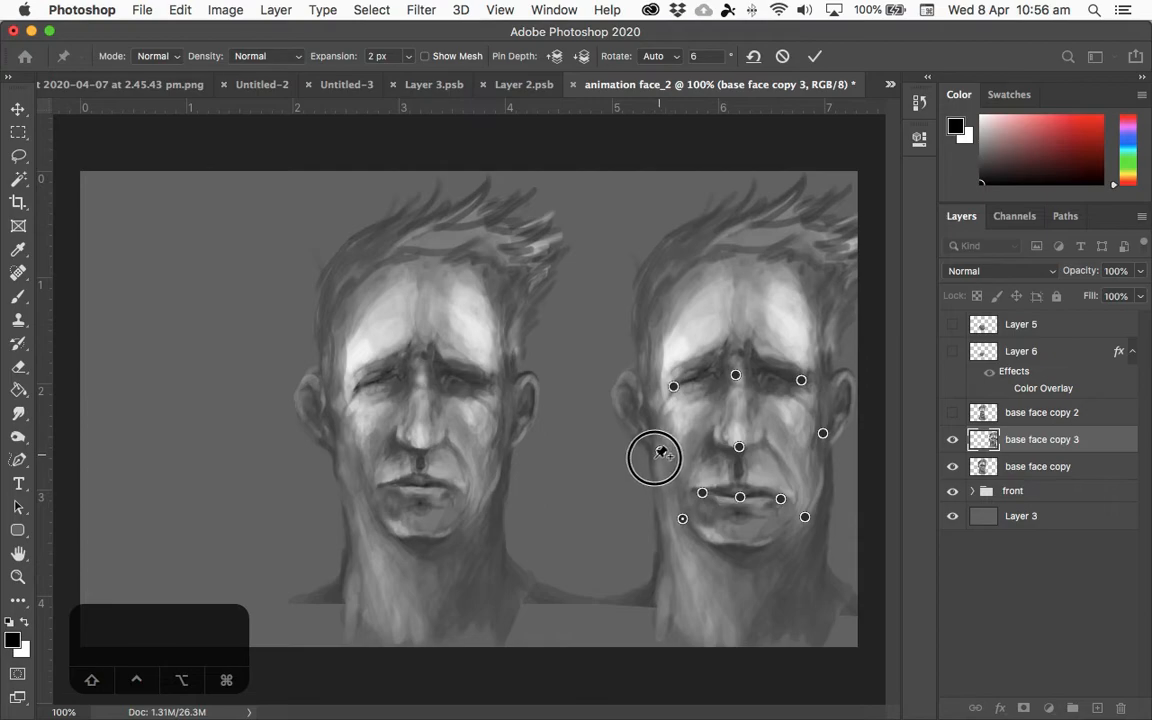
{"action": "left_click_drag", "start_coordinate": [660, 451], "coordinate": [652, 458]}
{"action": "left_click_drag", "start_coordinate": [826, 433], "coordinate": [836, 437]}
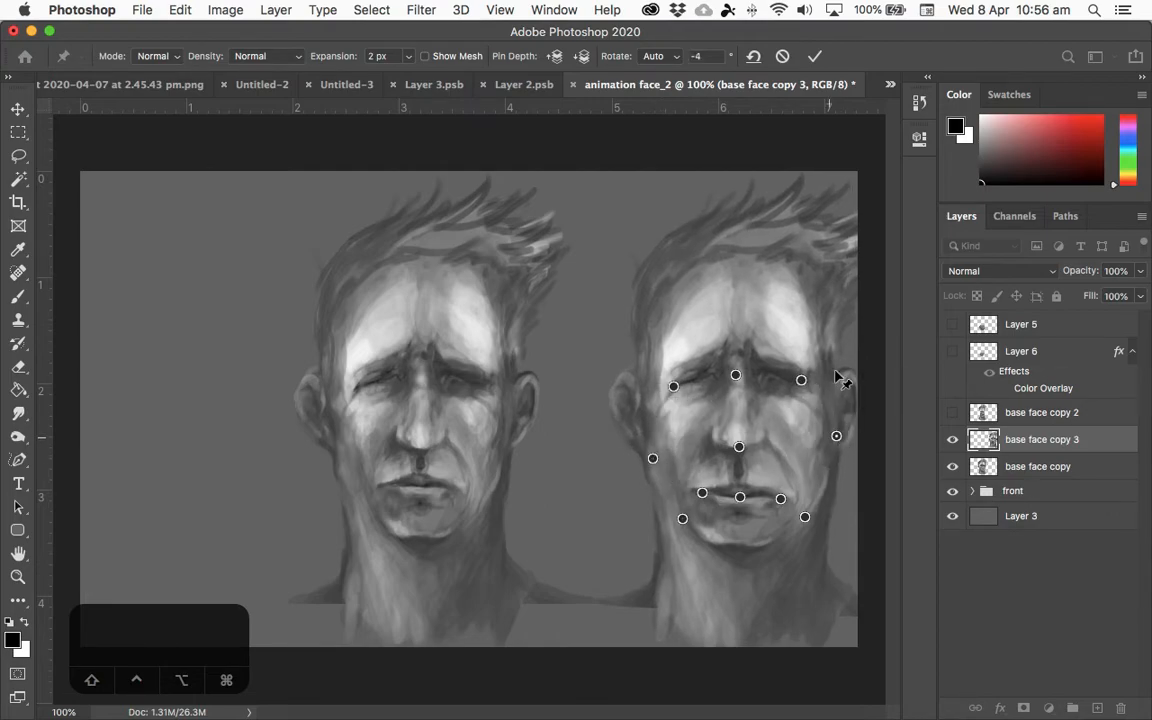
- Add extra pins along both brows, raise the eyebrows with them, and apply the Puppet Warp
{"action": "left_click", "coordinate": [813, 371]}
{"action": "left_click_drag", "start_coordinate": [802, 379], "coordinate": [798, 347]}
{"action": "left_click", "coordinate": [766, 362]}
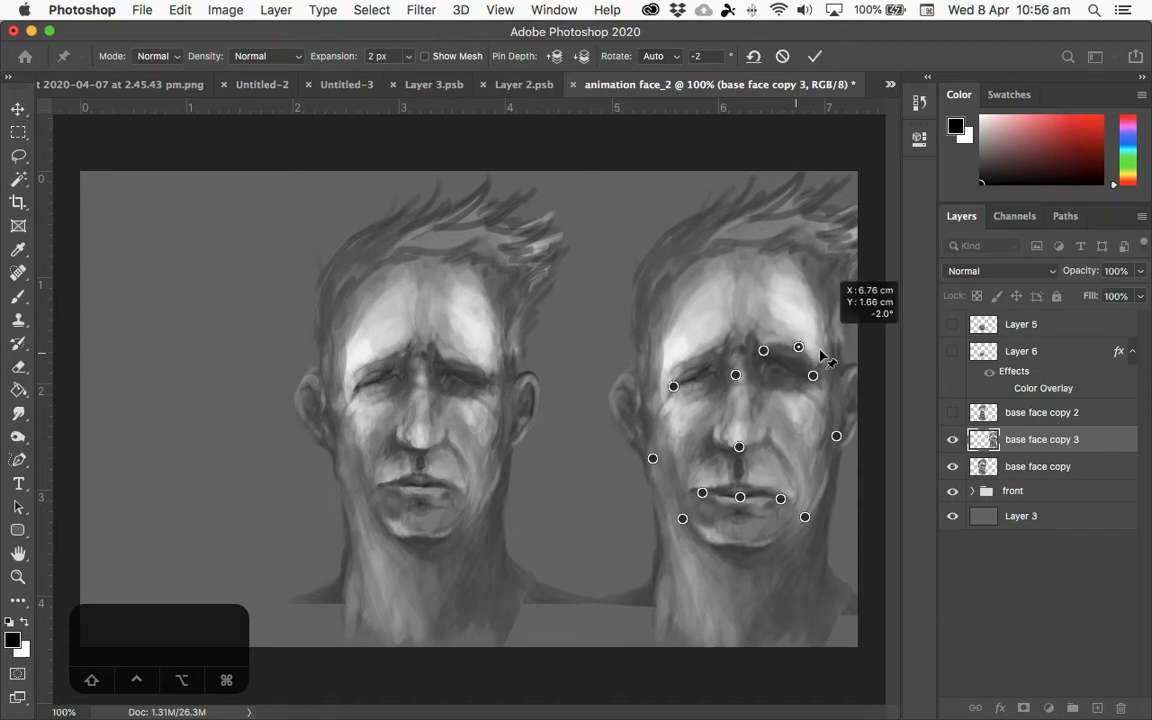
{"action": "left_click", "coordinate": [694, 366]}
{"action": "left_click_drag", "start_coordinate": [694, 365], "coordinate": [719, 343]}
{"action": "left_click", "coordinate": [719, 350]}
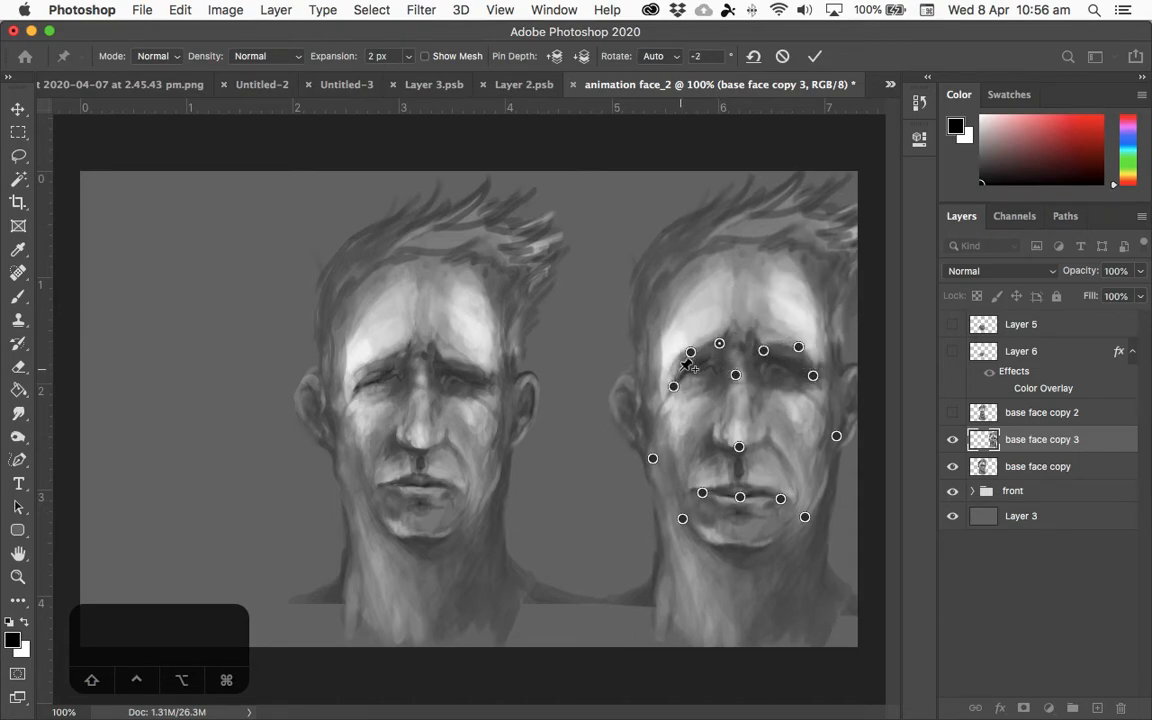
{"action": "left_click", "coordinate": [814, 56]}
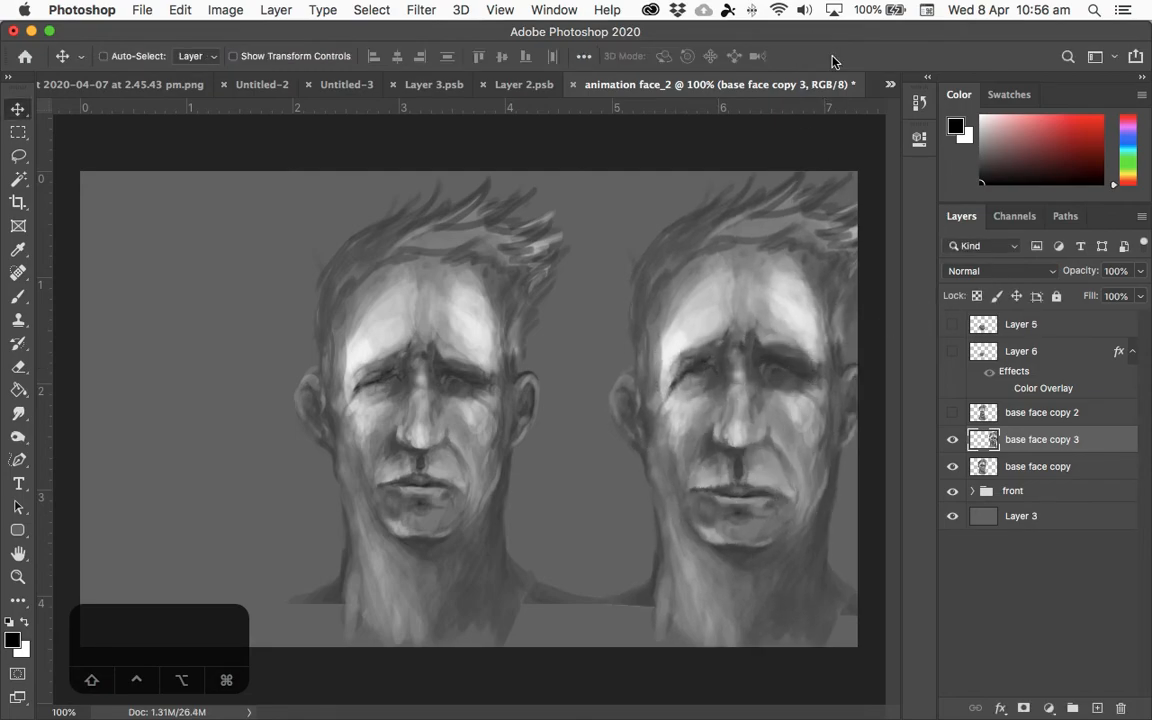
- Sample the light forehead tone with the Brush, dab it above the warped face's left brow, and enlarge the brush to 8
{"action": "key", "text": "b"}
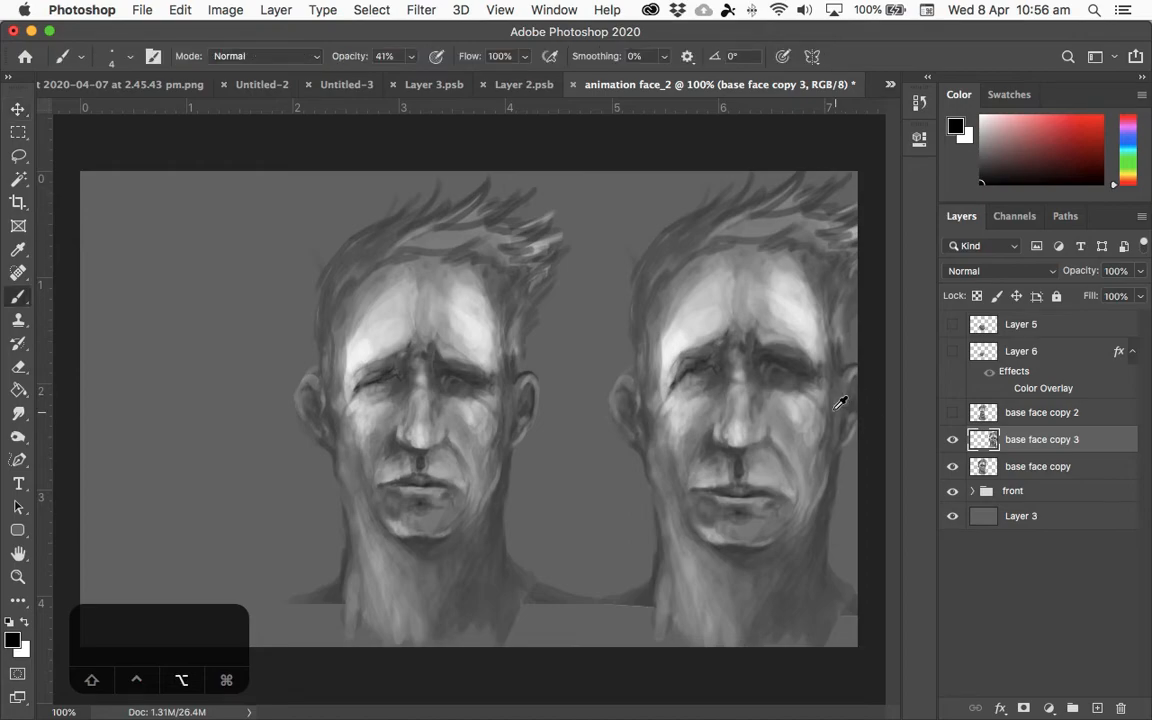
{"action": "left_click", "coordinate": [704, 325], "text": "alt"}
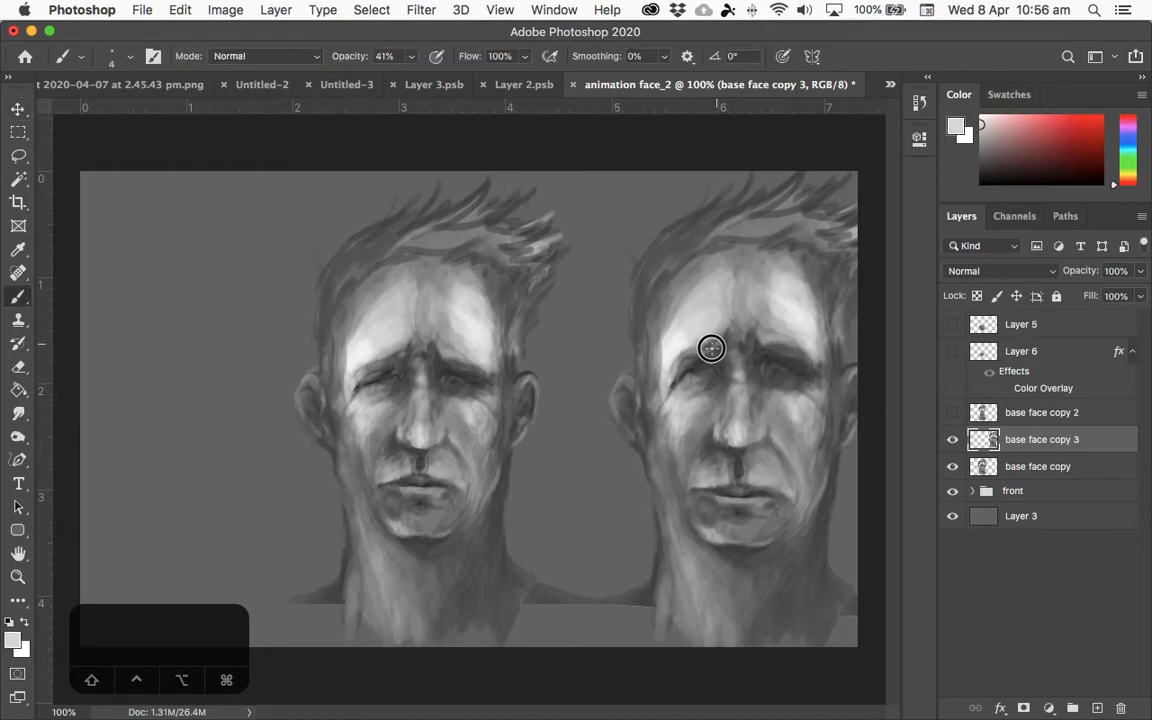
{"action": "key", "text": "bracketright"}
{"action": "key", "text": "bracketright"}
- Expand the front group, show its layers from eye open up to ah, and hide base face copy and base face copy 3
{"action": "left_click", "coordinate": [973, 492]}
{"action": "scroll", "coordinate": [1018, 546], "scroll_direction": "down", "scroll_amount": 3}
{"action": "left_click", "coordinate": [954, 577]}
{"action": "left_click", "coordinate": [950, 518]}
{"action": "left_click", "coordinate": [951, 494]}
{"action": "left_click", "coordinate": [951, 413]}
{"action": "left_click", "coordinate": [953, 440]}
{"action": "left_click", "coordinate": [950, 364]}
{"action": "left_click", "coordinate": [952, 337]}
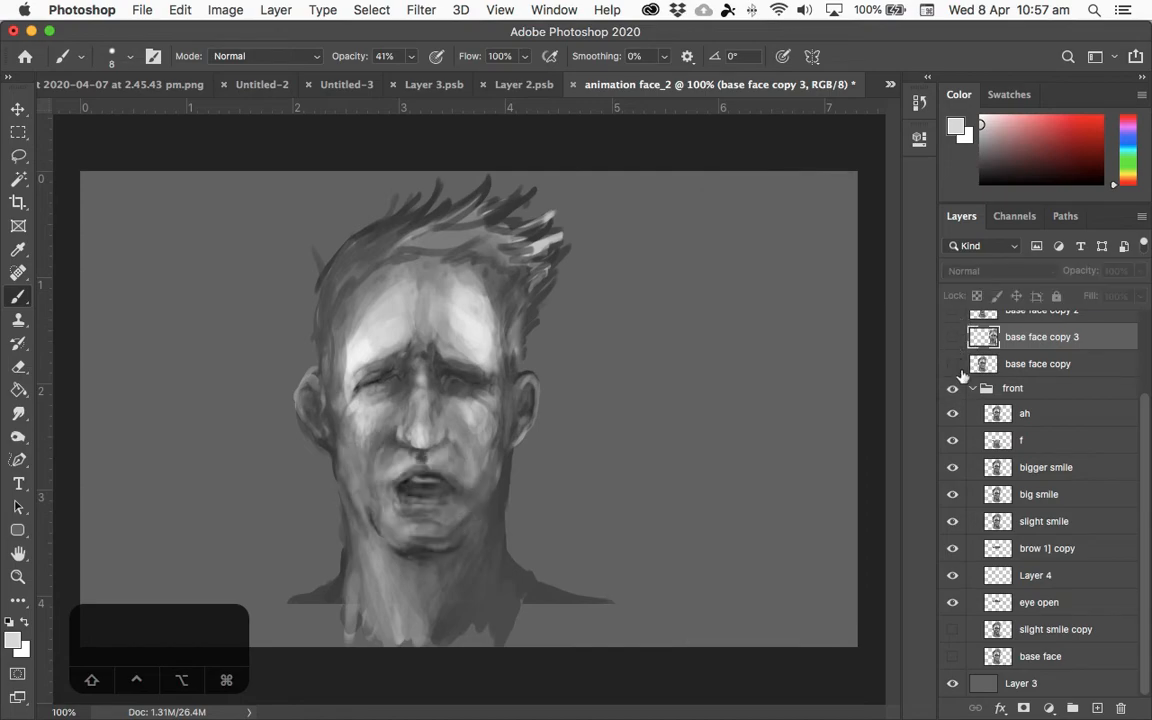
- Compare the ah expression with the layers beneath it by repeatedly toggling its visibility
{"action": "left_click", "coordinate": [951, 413]}
{"action": "left_click", "coordinate": [951, 413]}
{"action": "left_click", "coordinate": [951, 414]}
{"action": "left_click", "coordinate": [951, 414]}
{"action": "left_click", "coordinate": [951, 414]}
{"action": "left_click", "coordinate": [951, 414]}
{"action": "left_click", "coordinate": [951, 414]}
{"action": "left_click", "coordinate": [951, 414]}
{"action": "left_click", "coordinate": [951, 414]}
{"action": "left_click", "coordinate": [951, 414]}
- Make the warped base face copy 3 layer visible again beside the ah expression
{"action": "left_click", "coordinate": [148, 11]}
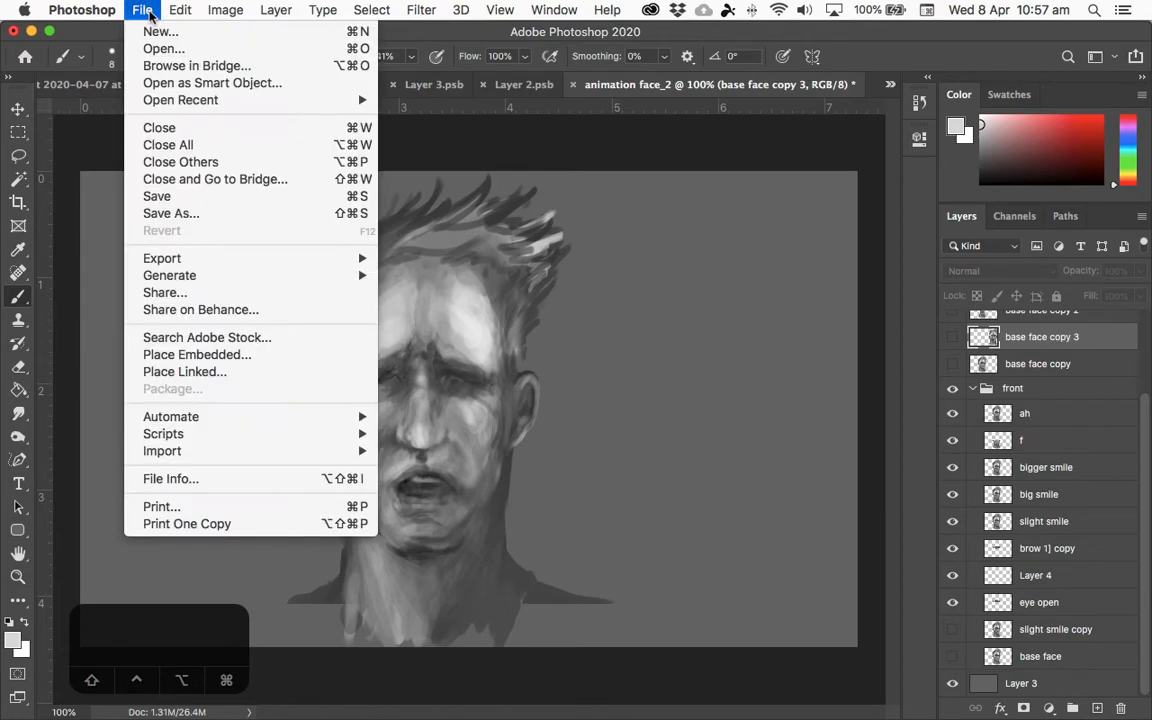
{"action": "mouse_move", "coordinate": [183, 13]}
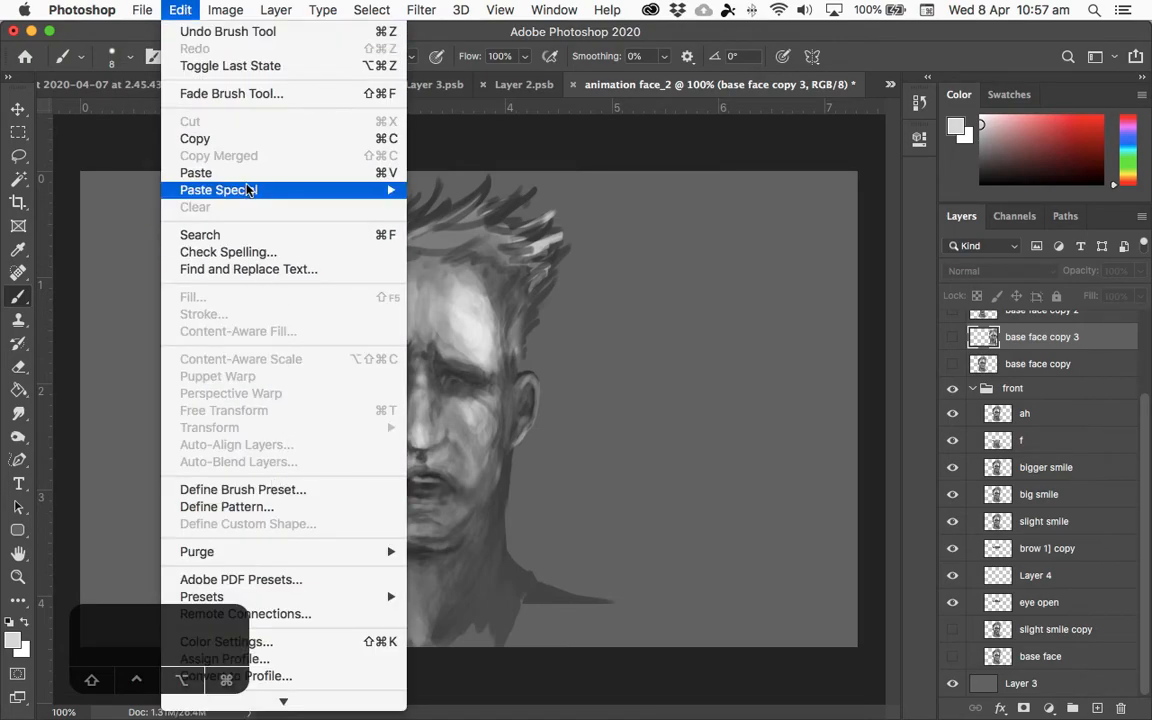
{"action": "left_click", "coordinate": [590, 256]}
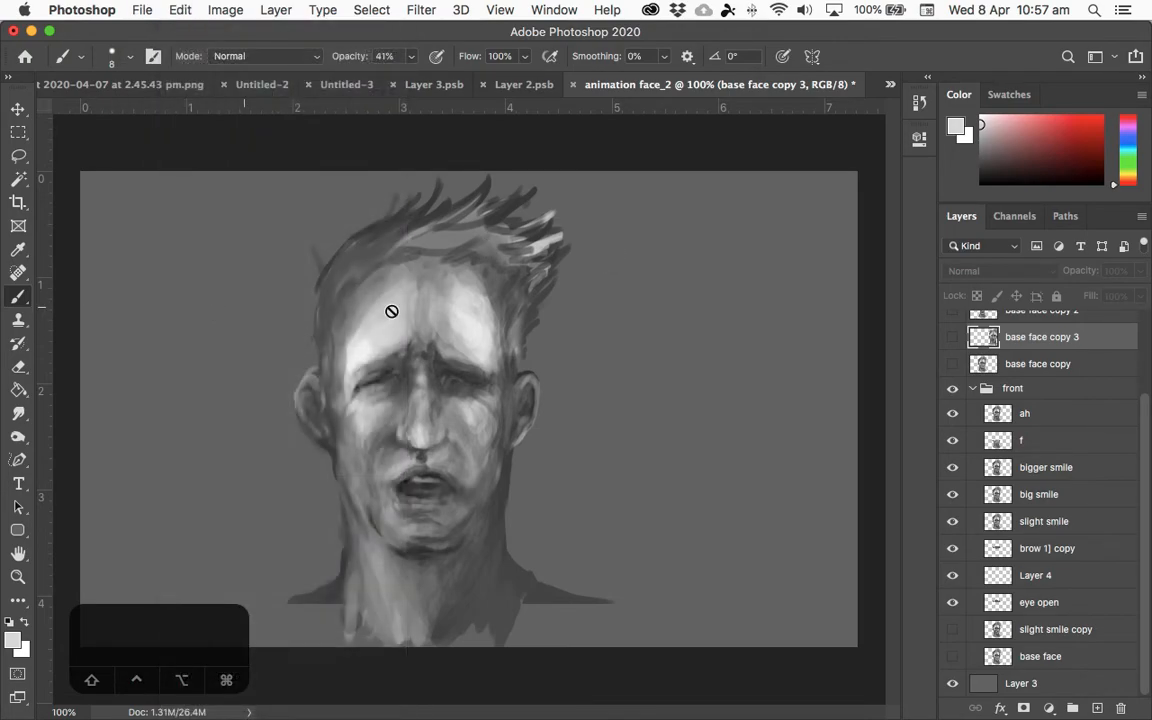
{"action": "left_click", "coordinate": [461, 10]}
{"action": "mouse_move", "coordinate": [421, 12]}
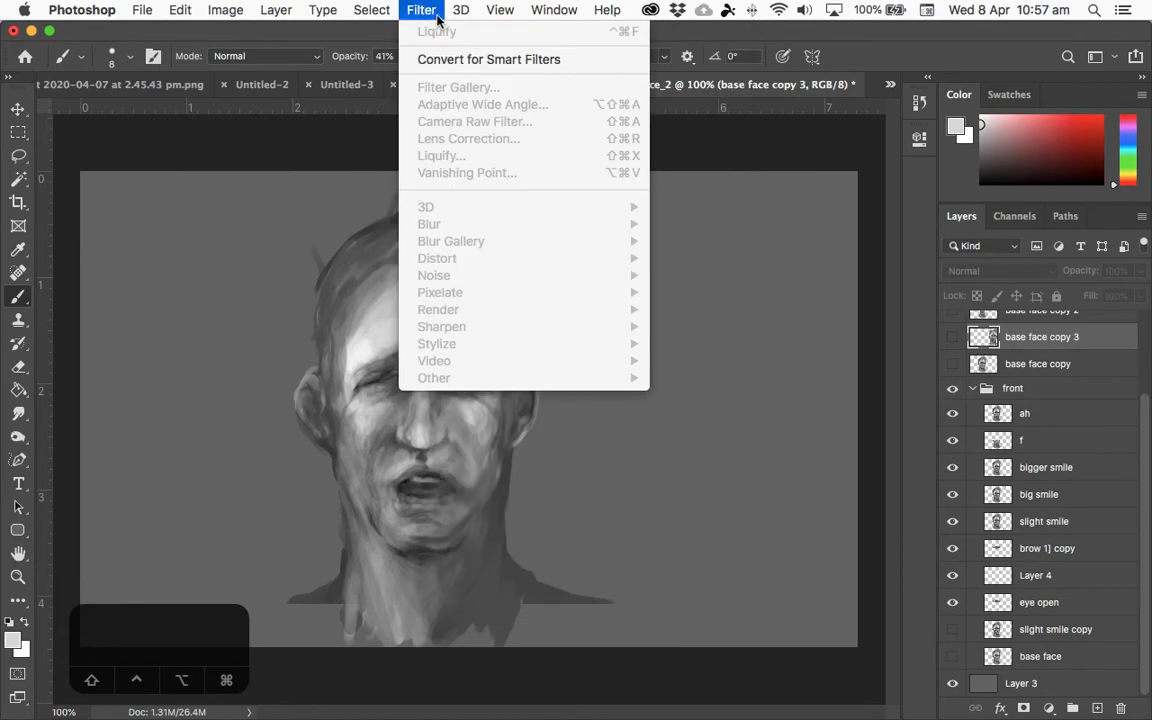
{"action": "left_click", "coordinate": [1011, 347]}
{"action": "left_click", "coordinate": [954, 338]}
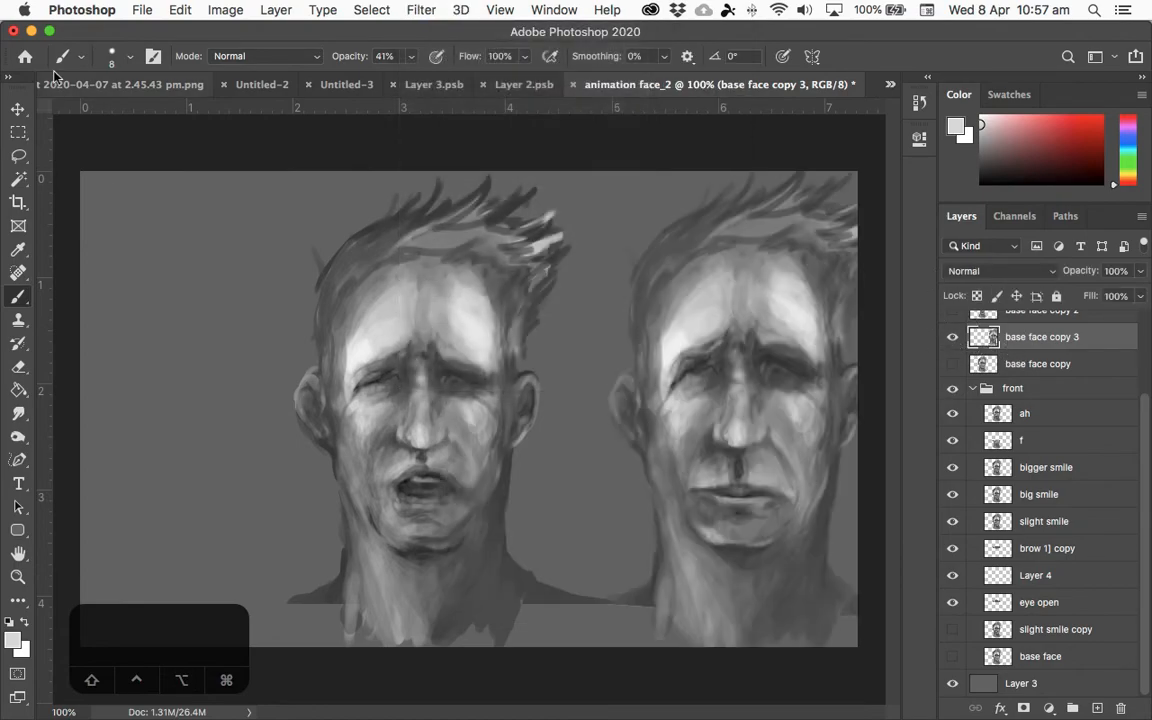
- Open Puppet Warp on base face copy 3, examine its mesh briefly, and leave the warp without placing pins
{"action": "left_click", "coordinate": [142, 10]}
{"action": "left_click", "coordinate": [175, 12]}
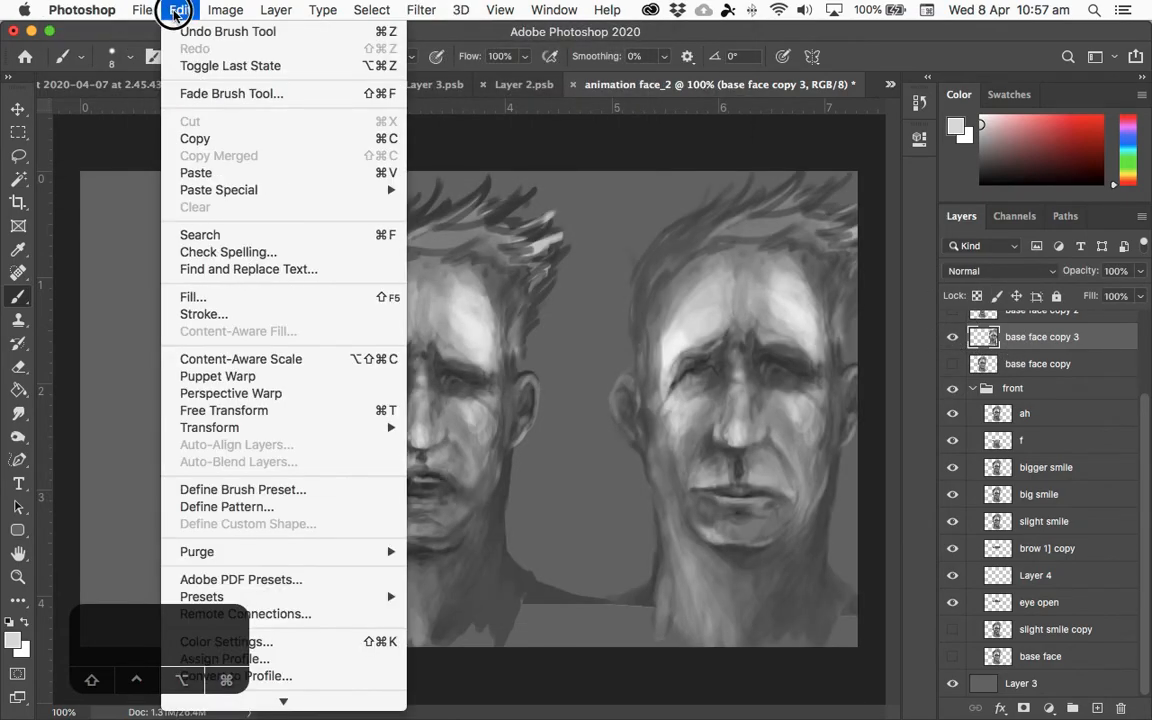
{"action": "mouse_move", "coordinate": [268, 430]}
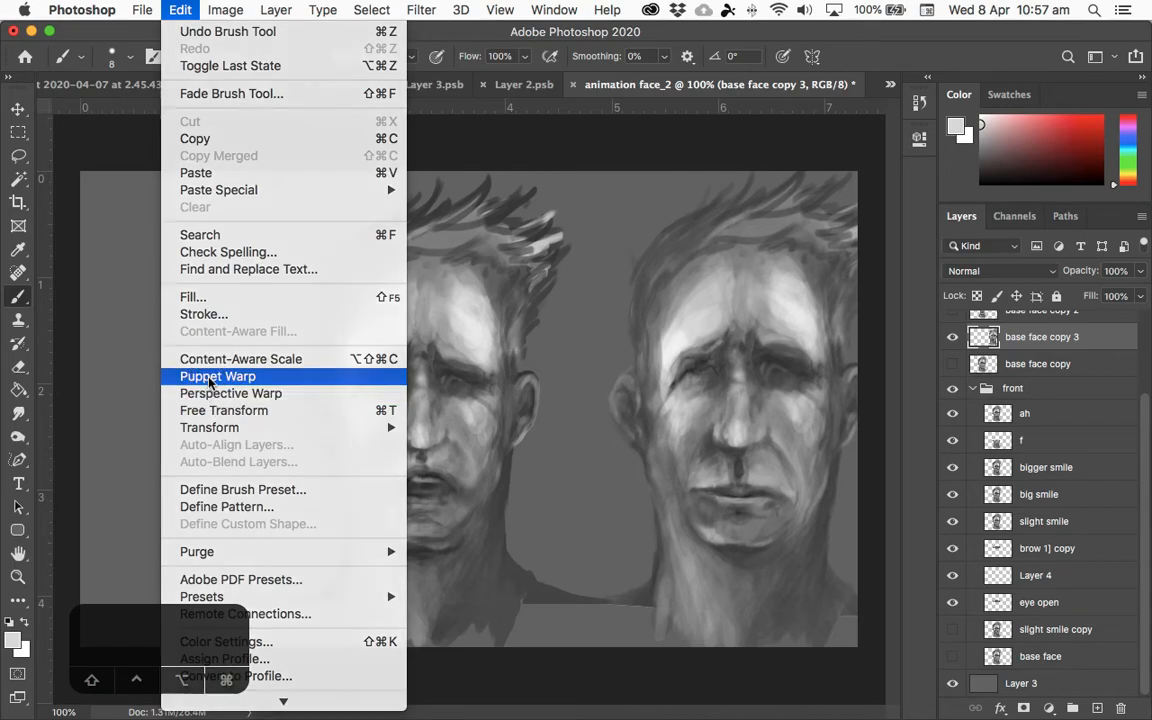
{"action": "left_click", "coordinate": [207, 378]}
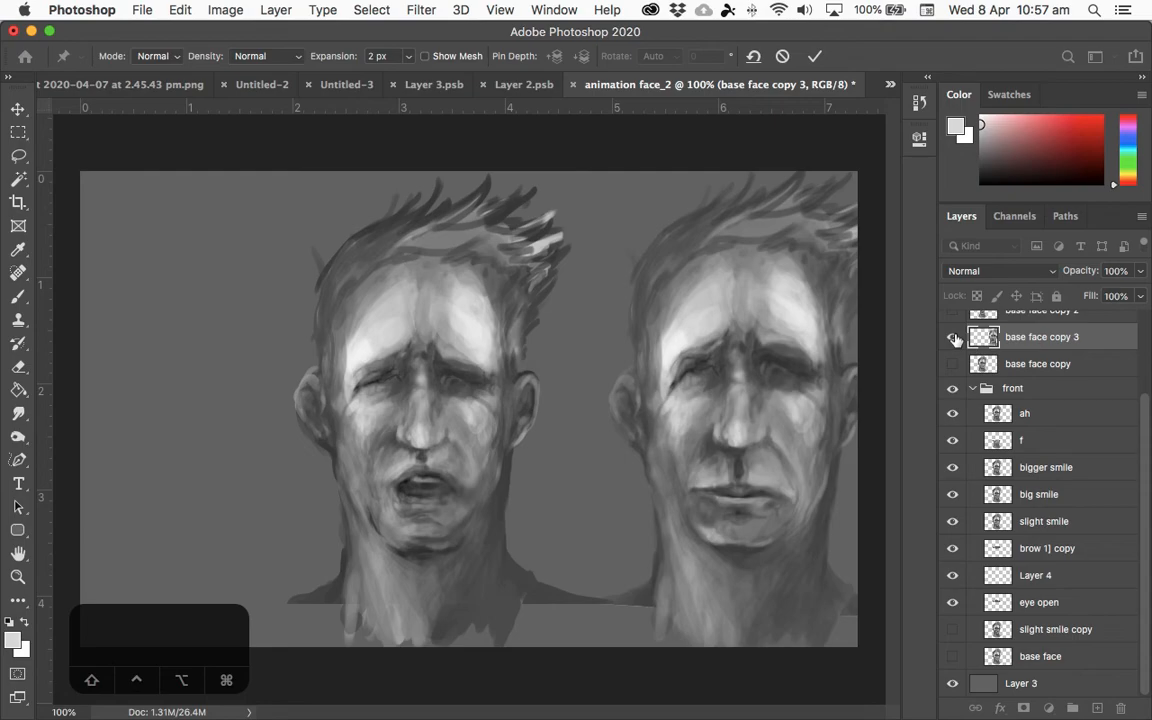
{"action": "left_click", "coordinate": [424, 57]}
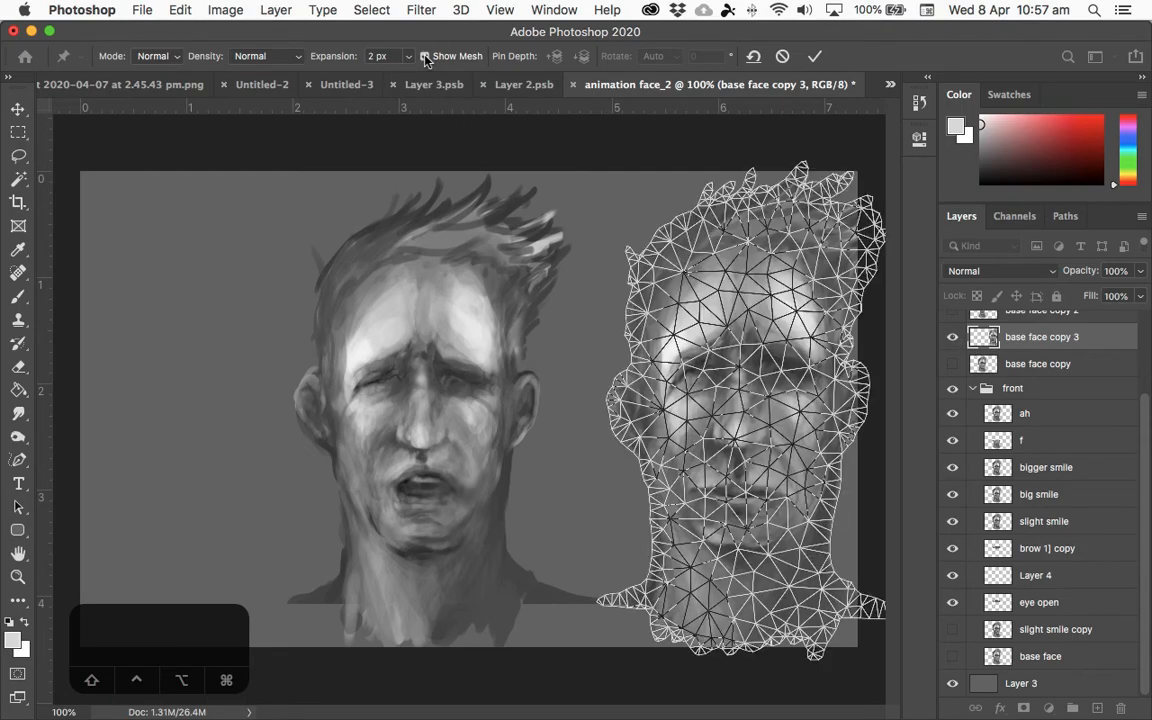
{"action": "left_click", "coordinate": [424, 57]}
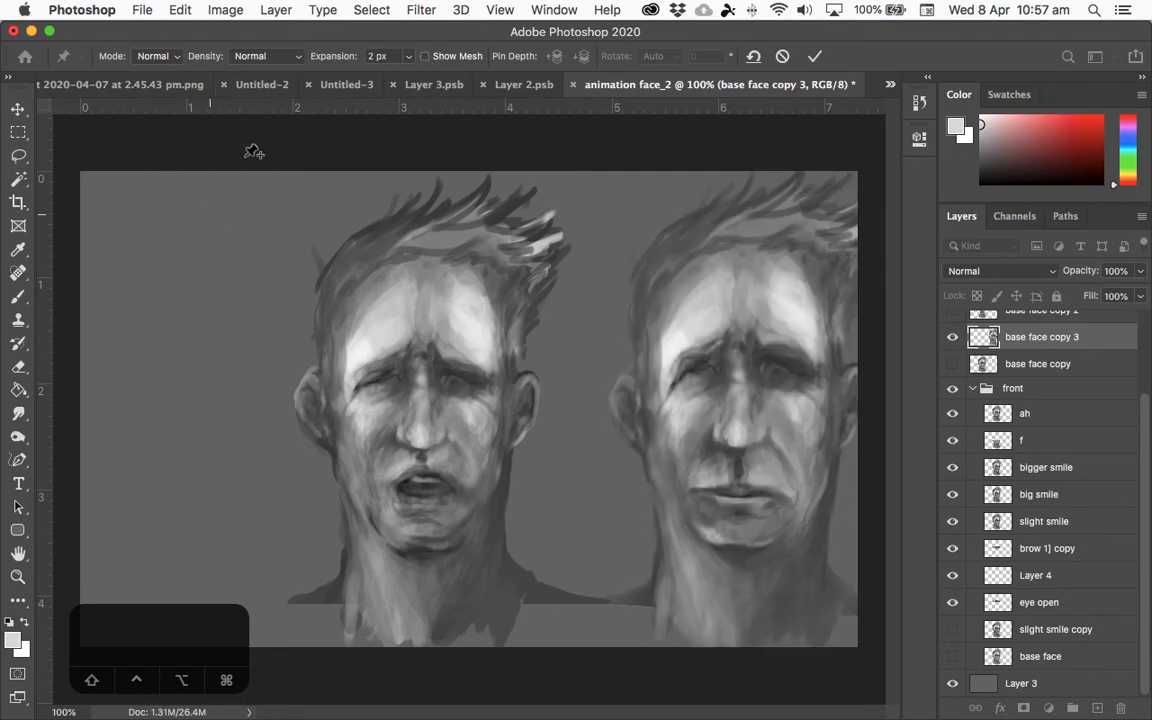
{"action": "left_click", "coordinate": [461, 10]}
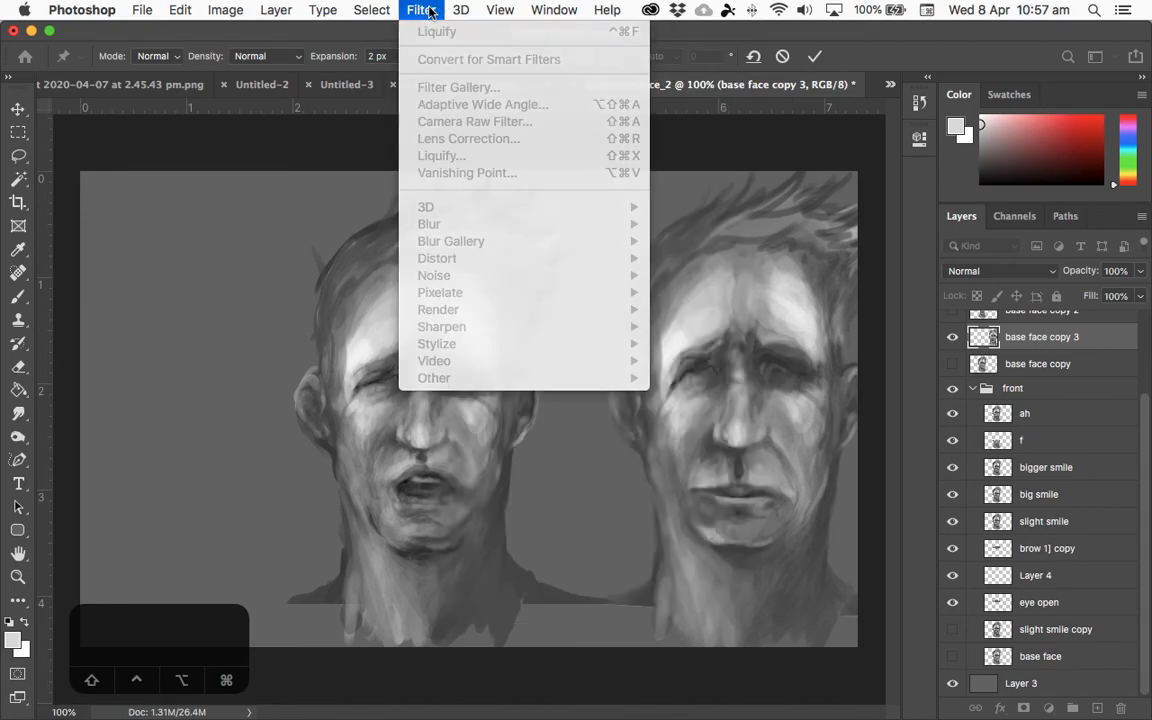
{"action": "left_click", "coordinate": [815, 56]}
{"action": "left_click", "coordinate": [815, 56]}
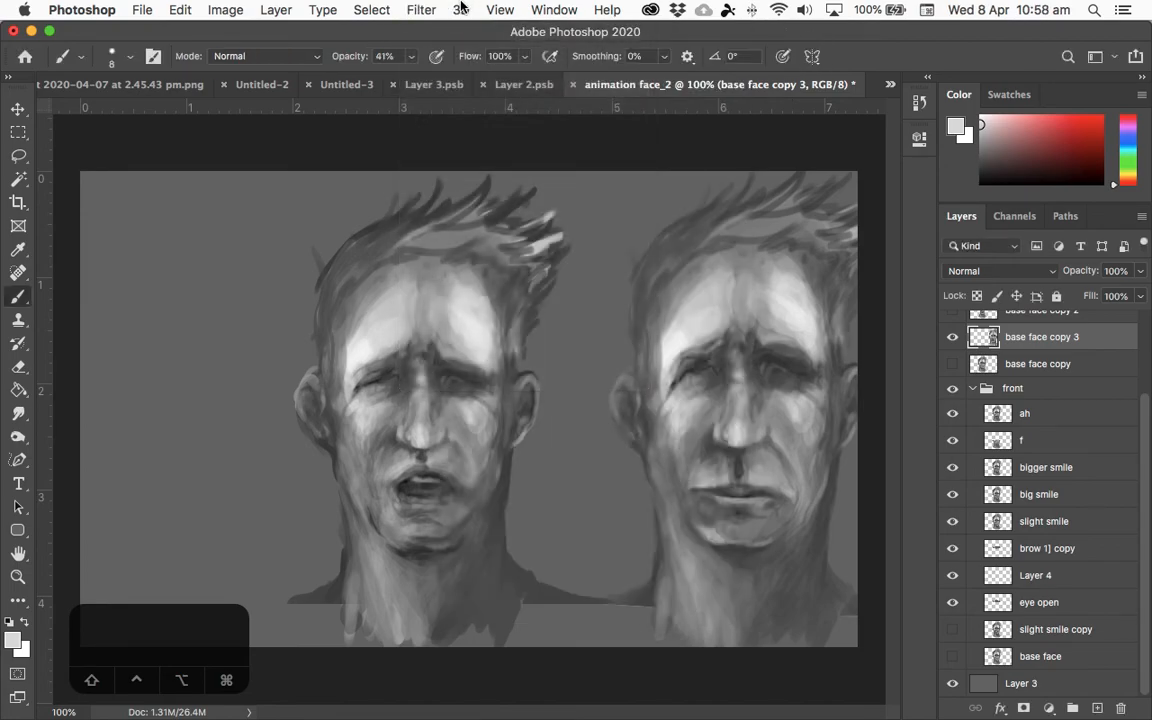
- Open Liquify on base face copy 3 to examine the face-shape handles and Face-Aware options, and cancel it
{"action": "left_click", "coordinate": [418, 10]}
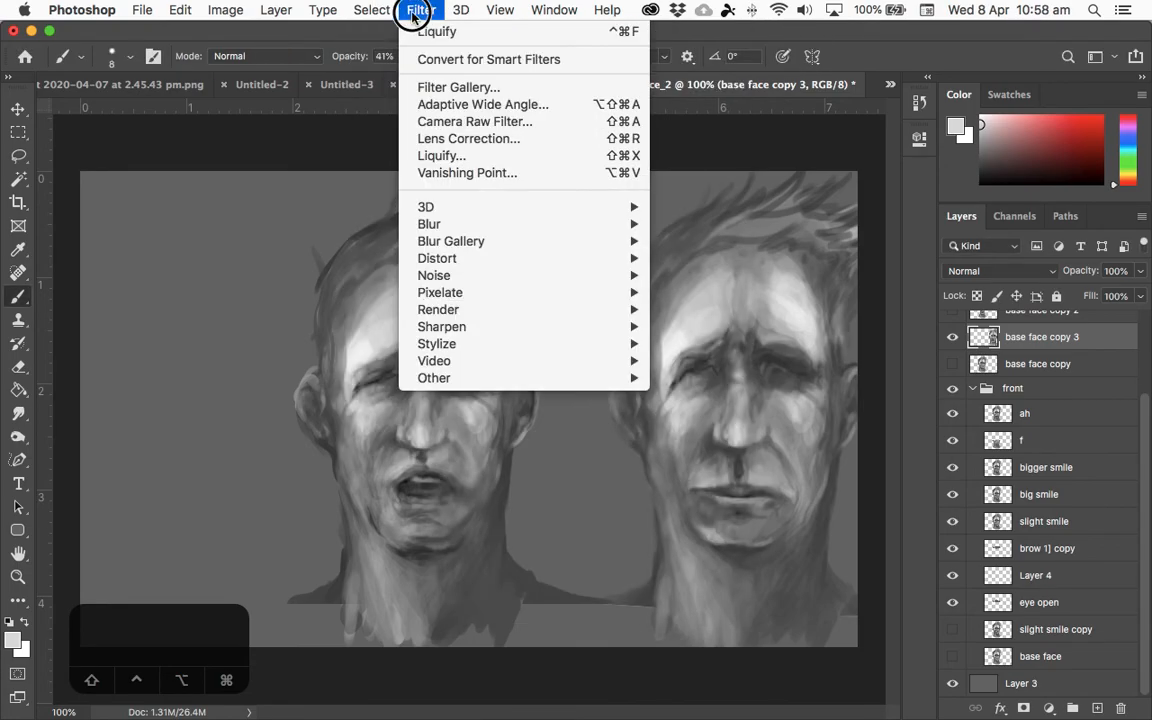
{"action": "left_click", "coordinate": [452, 160]}
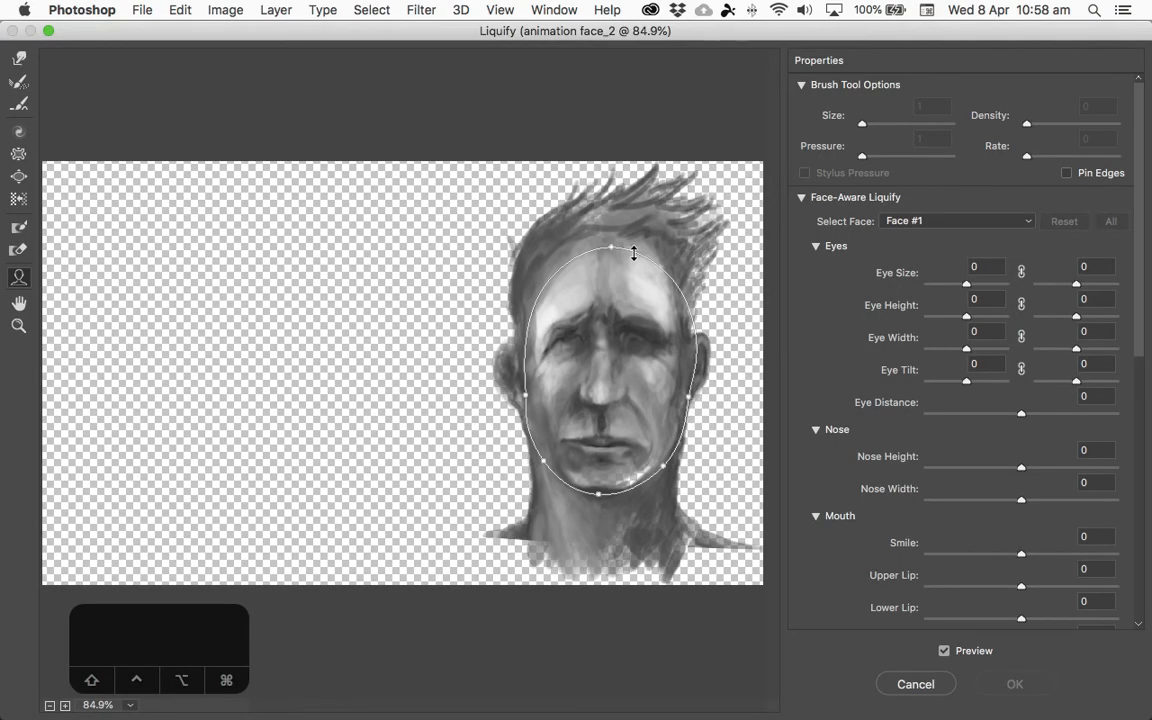
{"action": "mouse_move", "coordinate": [745, 398]}
{"action": "left_mouse_down"}
{"action": "mouse_move", "coordinate": [664, 399]}
{"action": "mouse_move", "coordinate": [754, 402]}
{"action": "left_mouse_up"}
{"action": "left_click", "coordinate": [906, 692]}
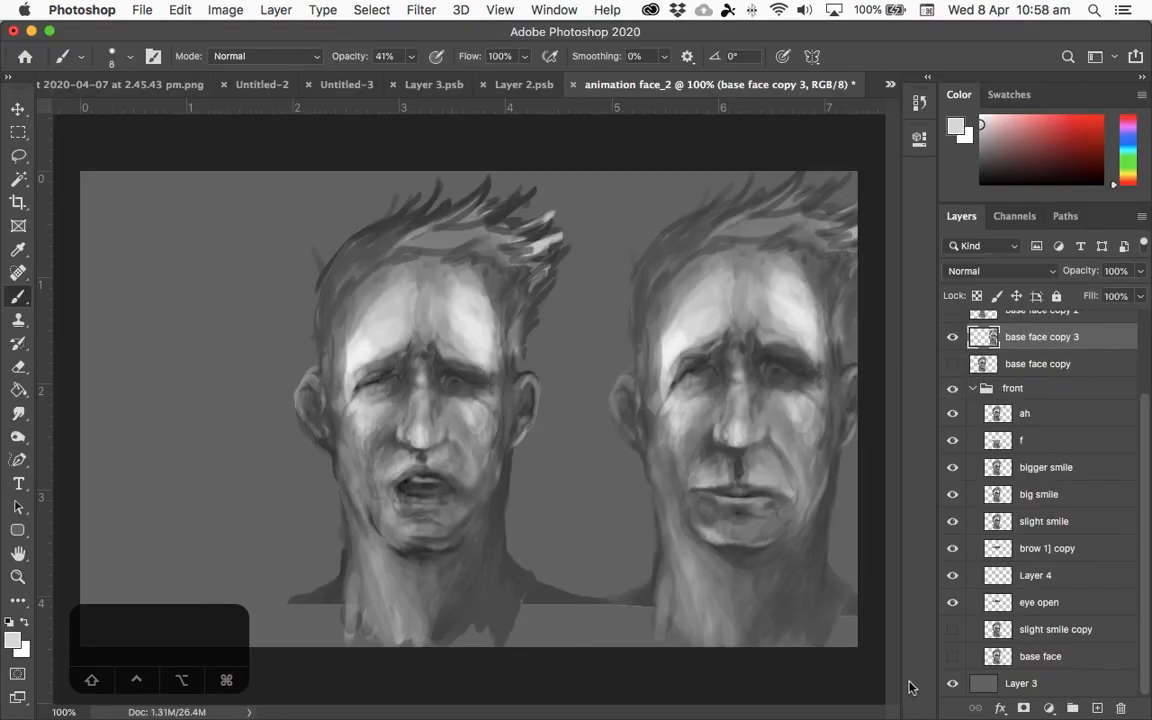